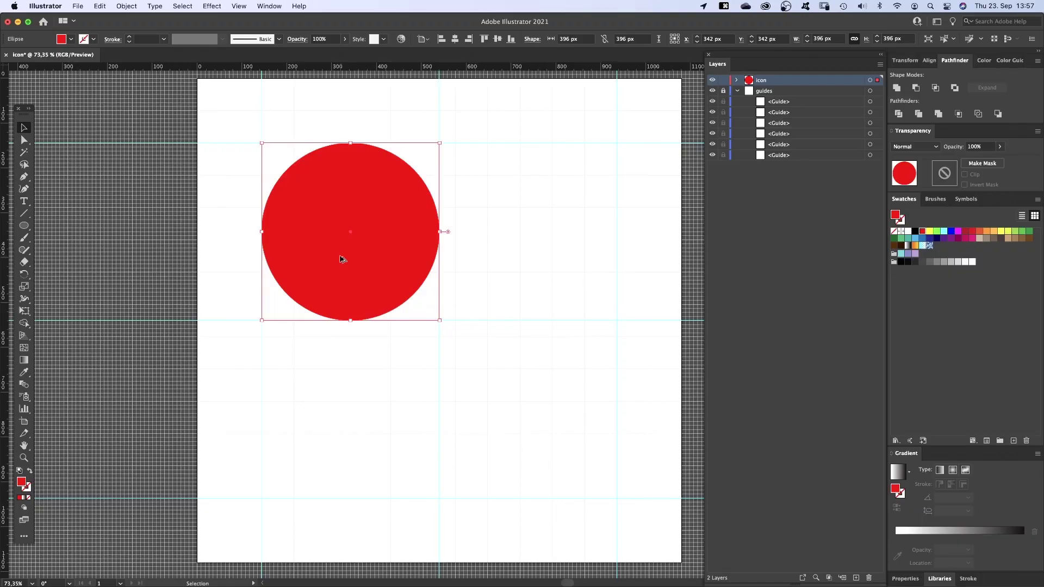
Step: Finish the intro preview of the copied red circles and return to Illustrator's Learn start screen
drag(338, 261, 516, 261)
key(m)
drag(262, 143, 442, 324)
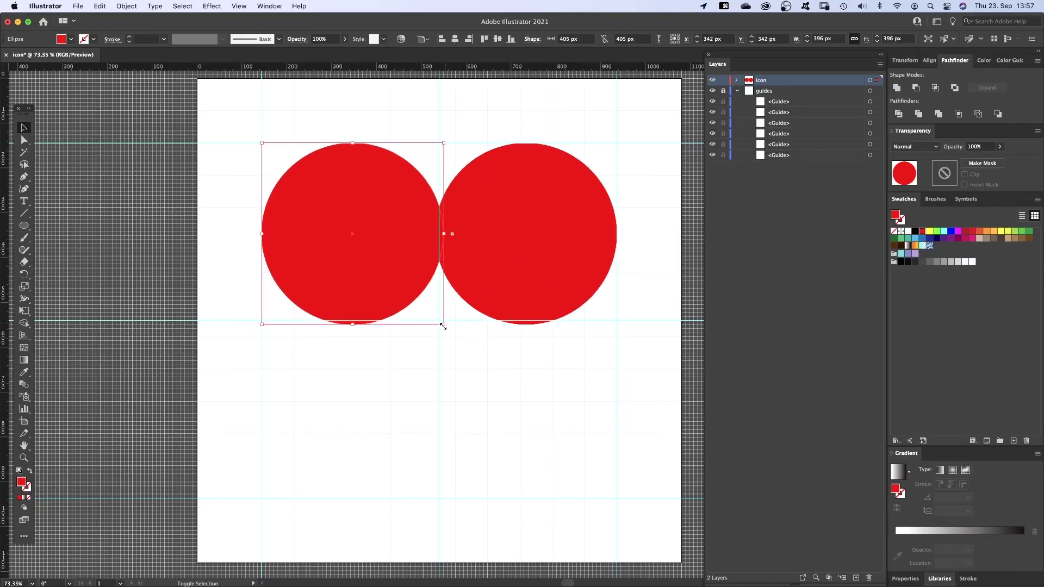
mouse_move(442, 233)
mouse_down()
mouse_move(342, 413)
mouse_move(413, 366)
mouse_up()
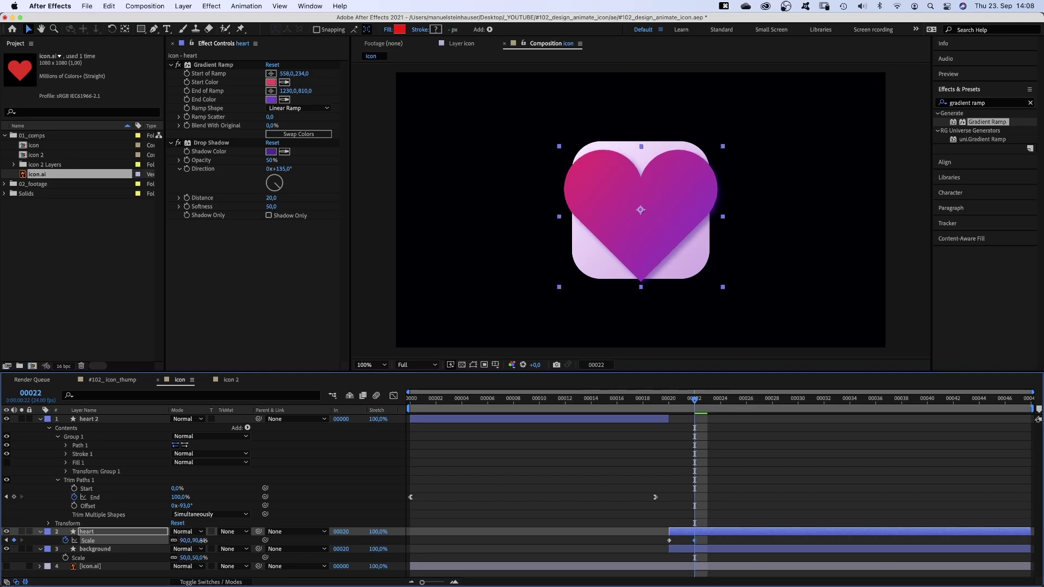
drag(201, 541, 210, 541)
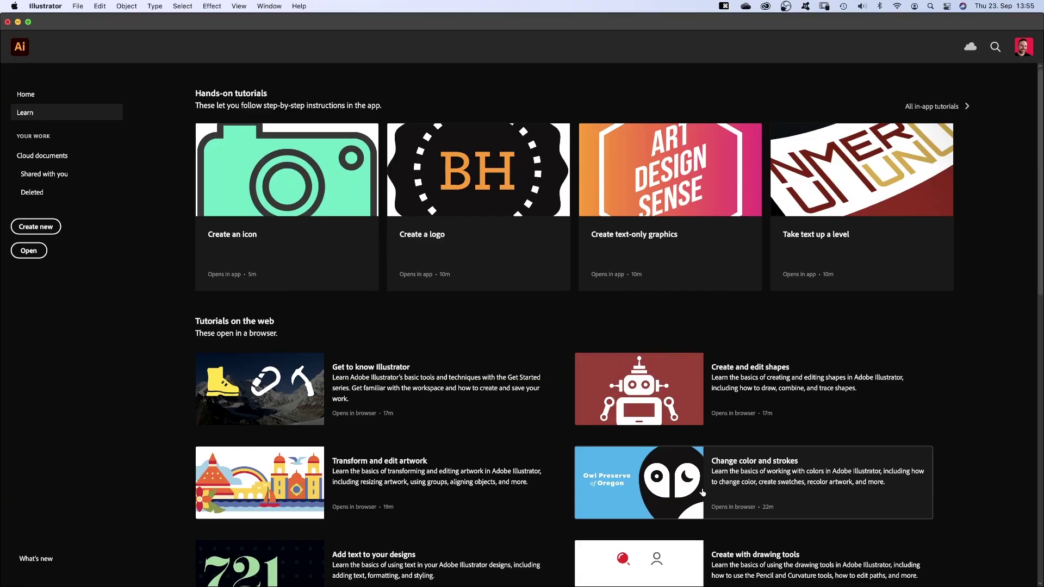
Step: Create a new 1080 × 1080 px document named 'icon'
click(46, 228)
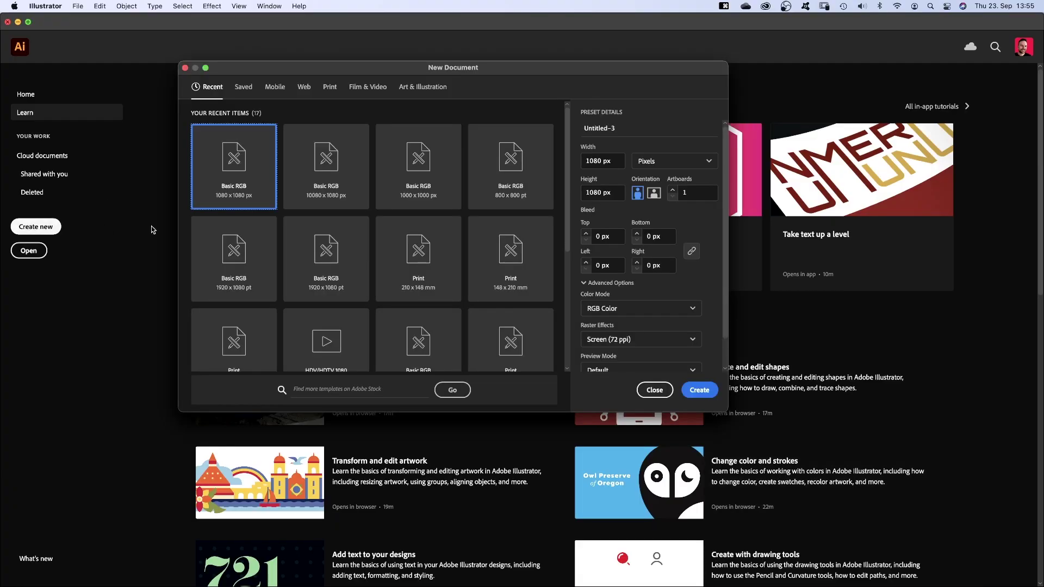
click(620, 128)
text(icon)
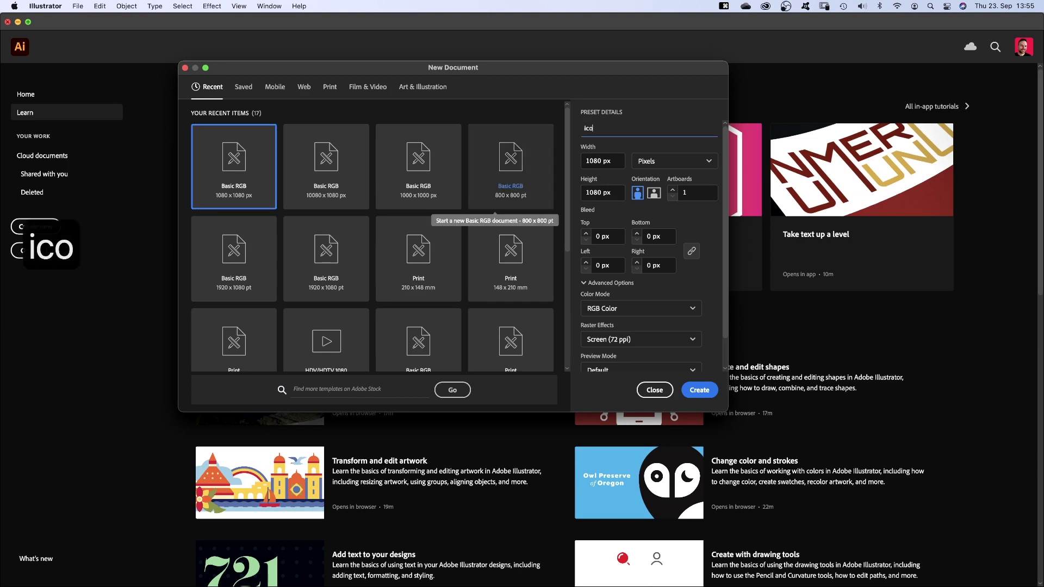
click(702, 393)
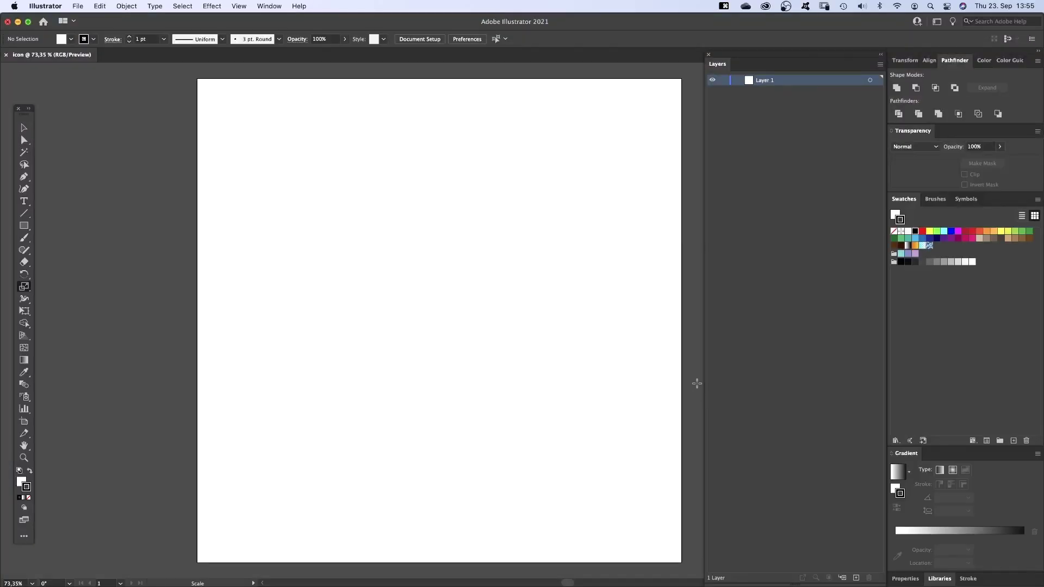
Step: Show the grid and the rulers over the canvas
click(238, 6)
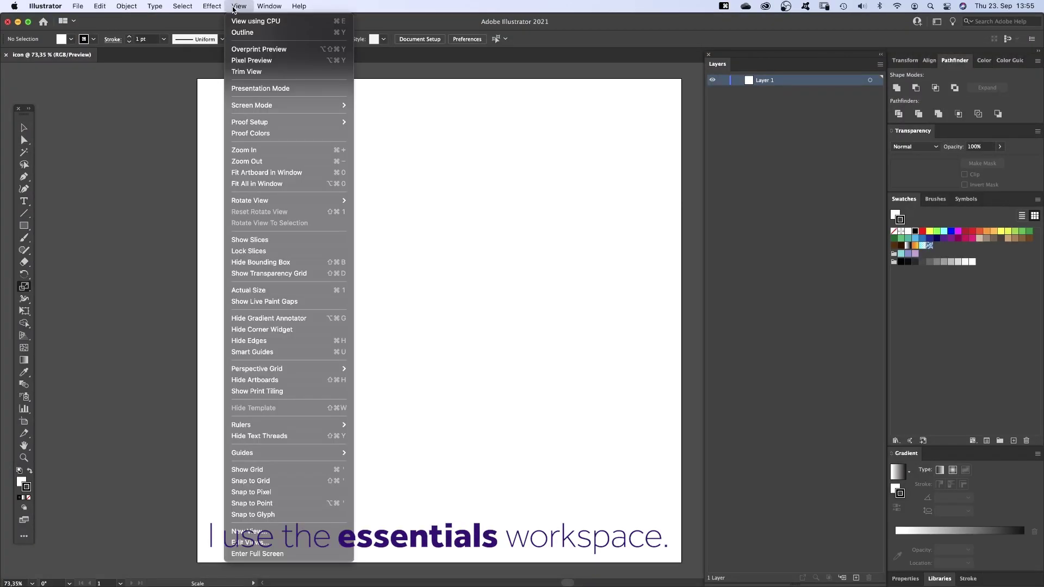
click(247, 470)
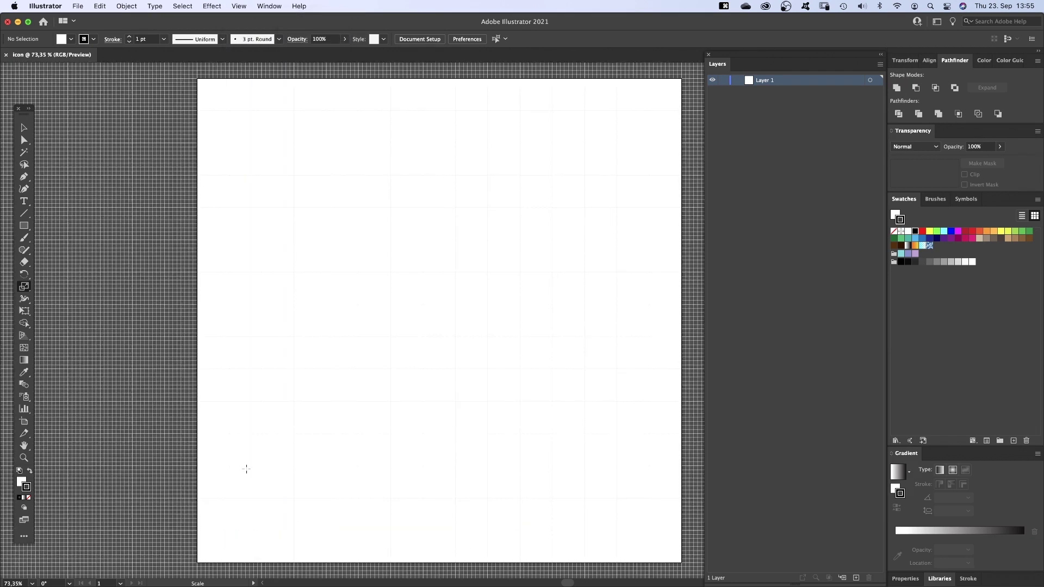
click(237, 6)
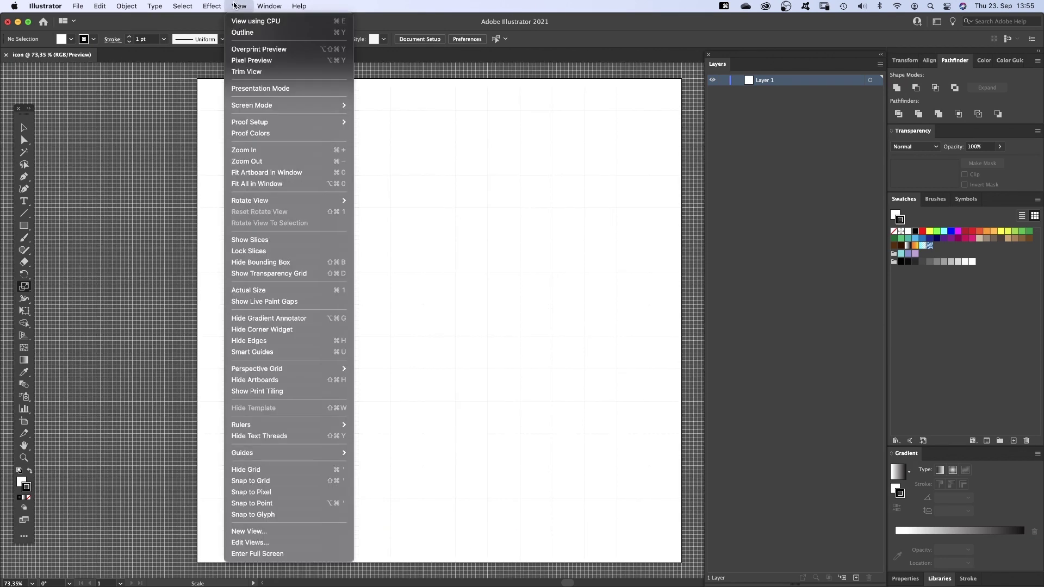
mouse_move(321, 425)
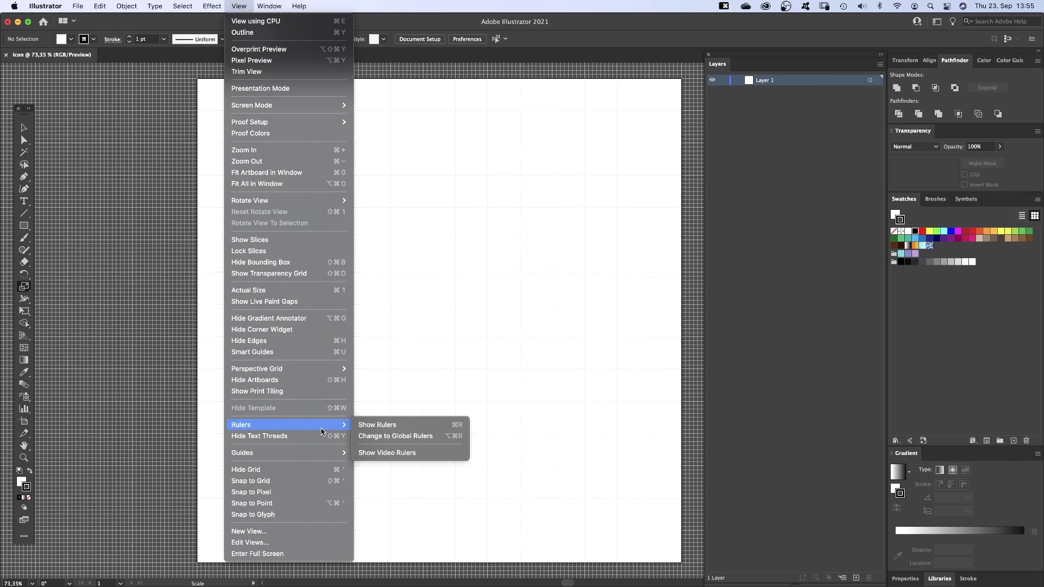
click(379, 427)
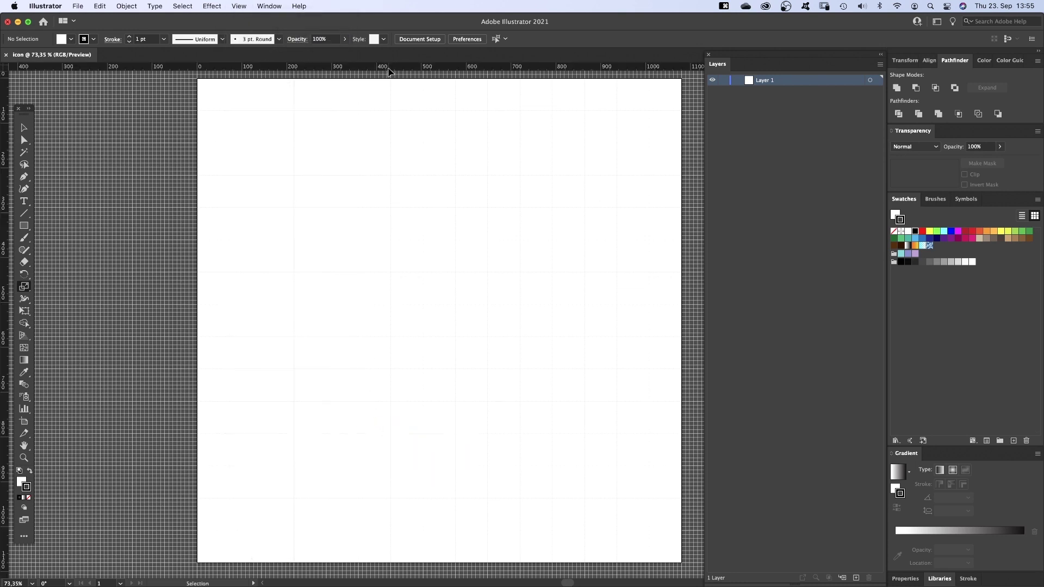
Step: Drag out a horizontal guide near the top and a vertical guide near the left edge at 144 px
drag(389, 71, 389, 93)
drag(392, 143, 393, 146)
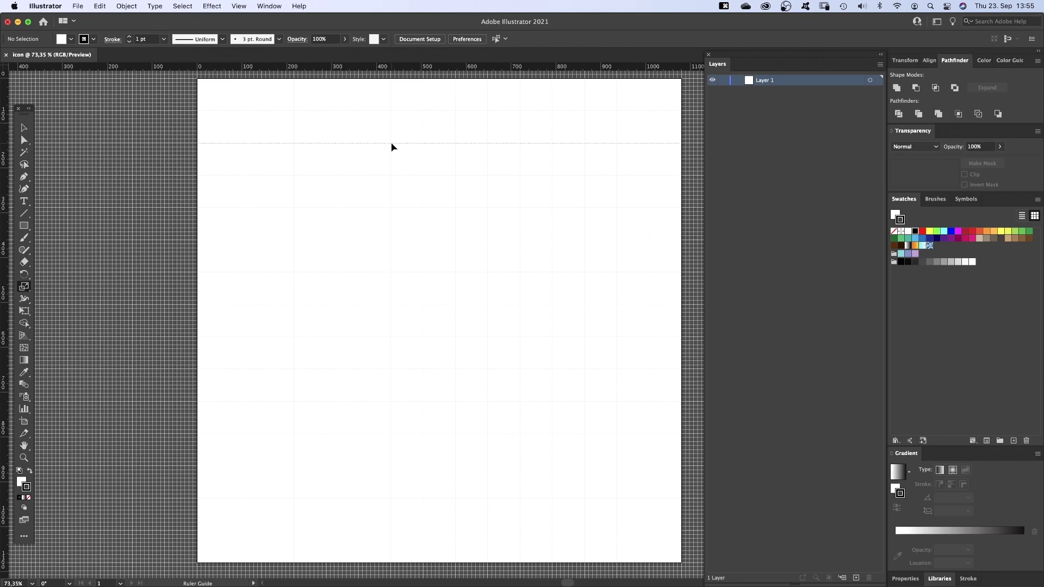
drag(392, 144, 388, 146)
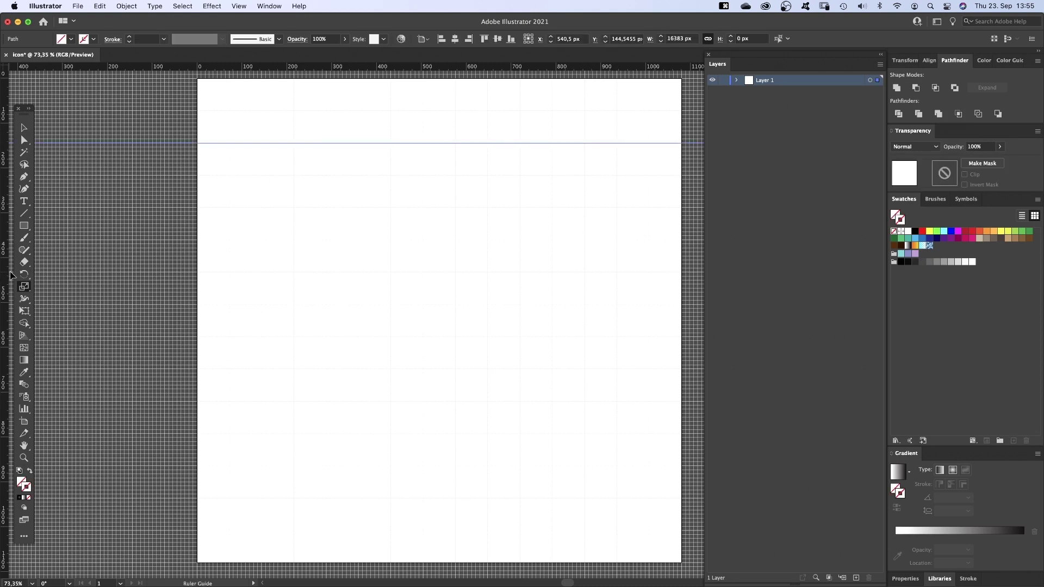
drag(255, 303, 262, 304)
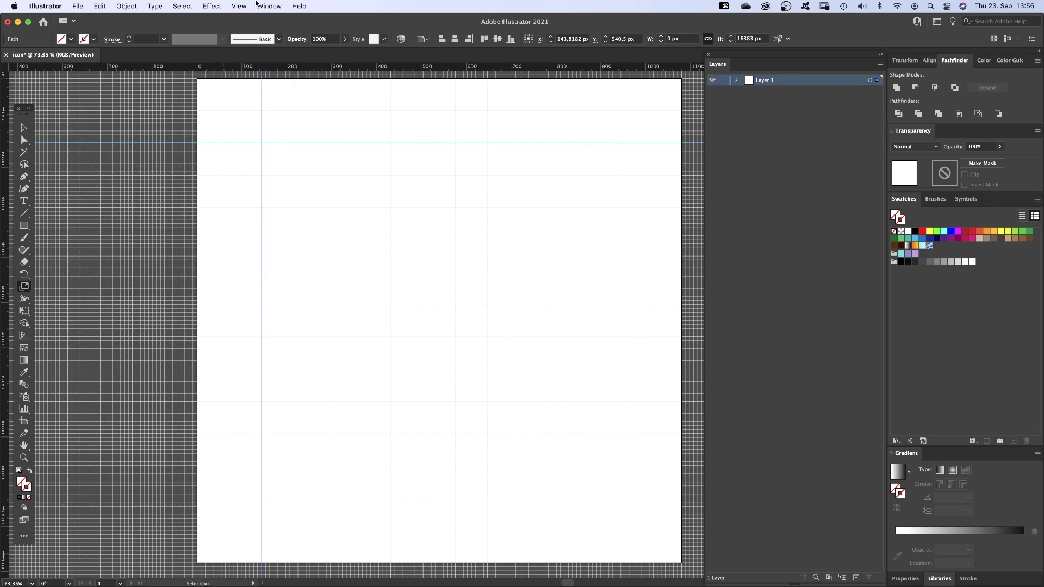
Step: Turn on Snap to Grid and place guides at 936 px and at the 540 px centre both ways
click(239, 6)
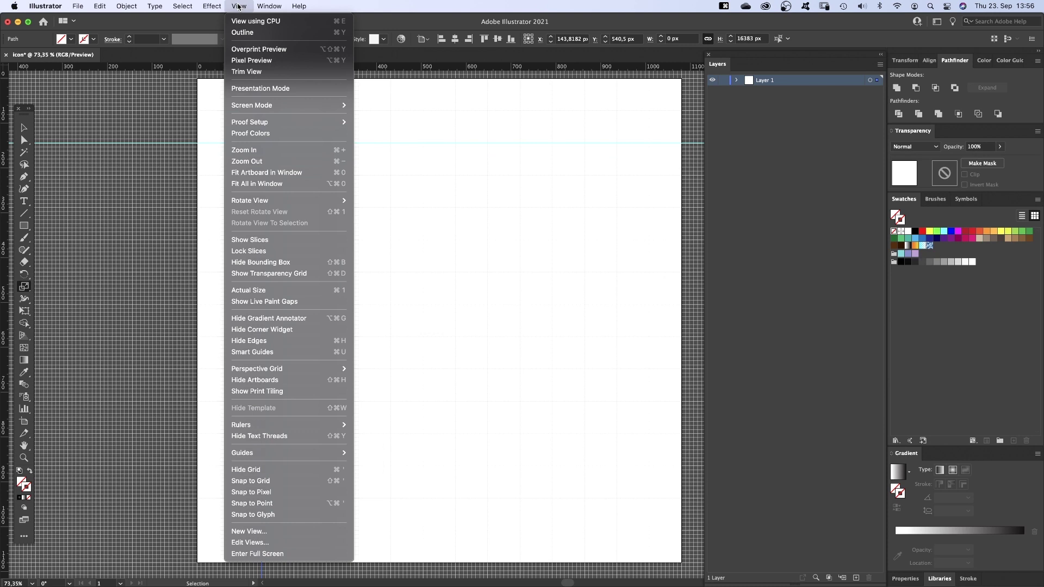
click(303, 482)
drag(592, 314, 620, 315)
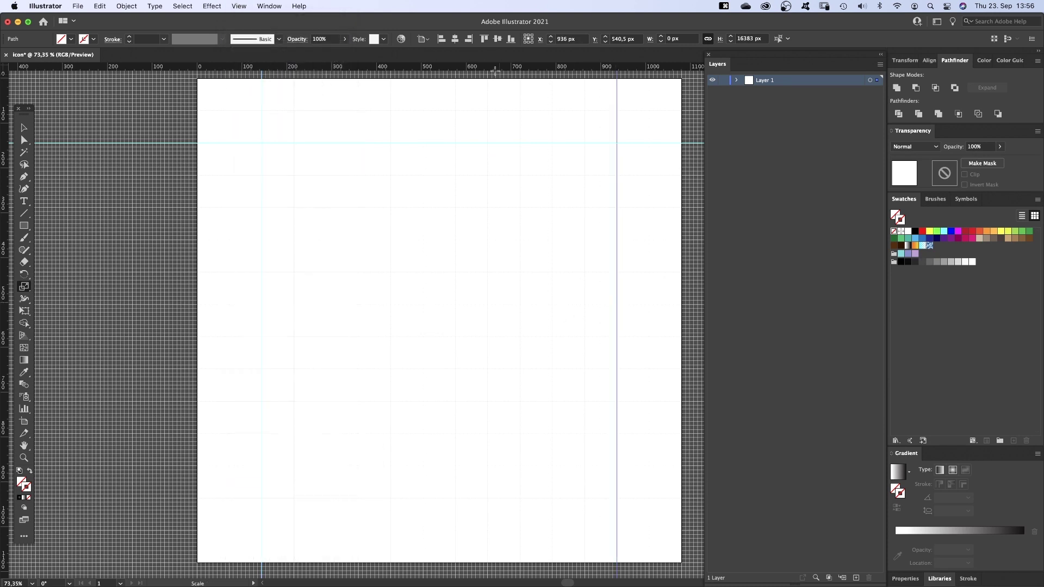
drag(554, 499, 552, 498)
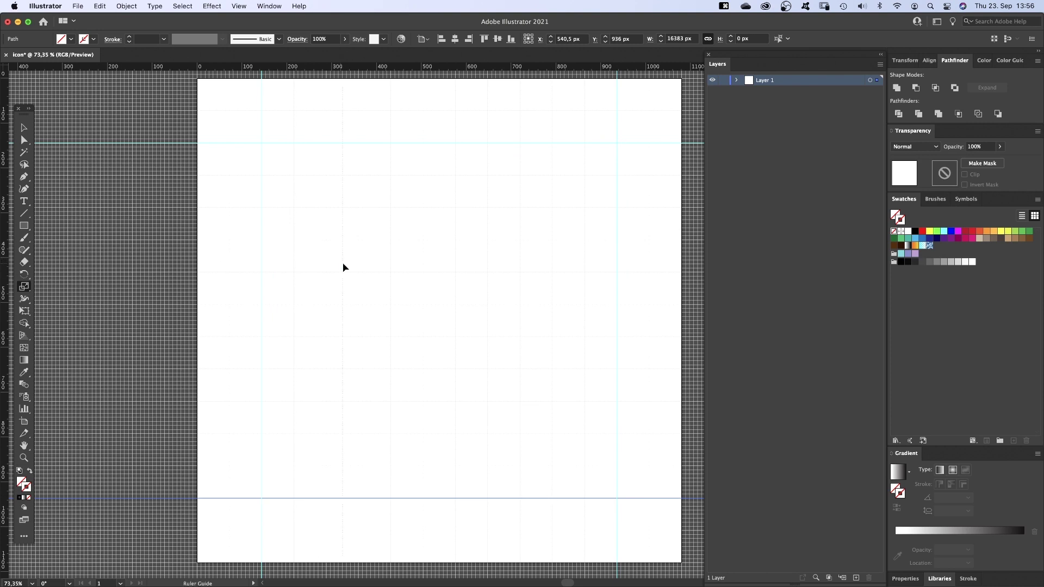
drag(441, 270, 440, 266)
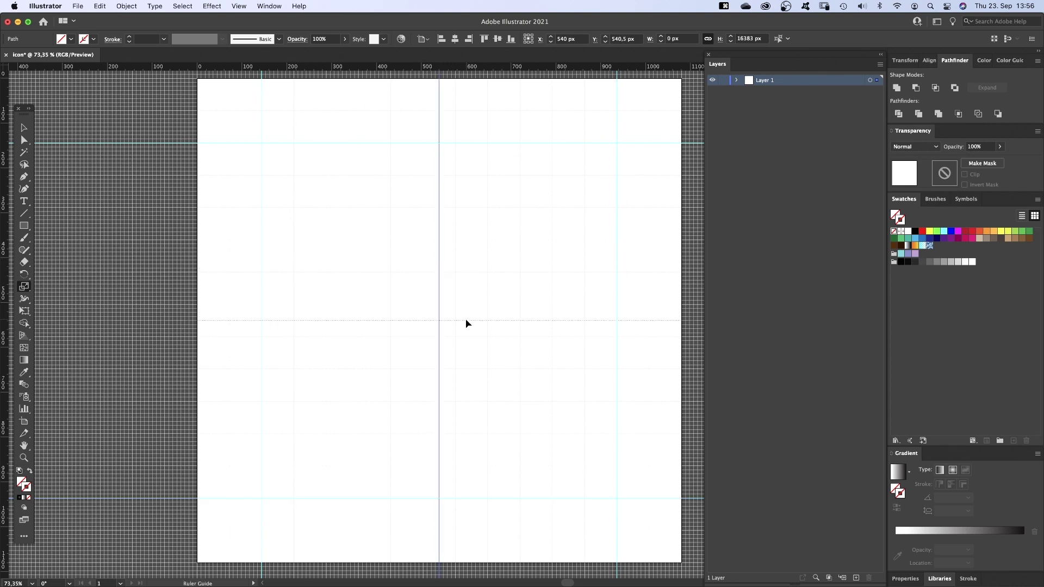
drag(466, 325, 460, 325)
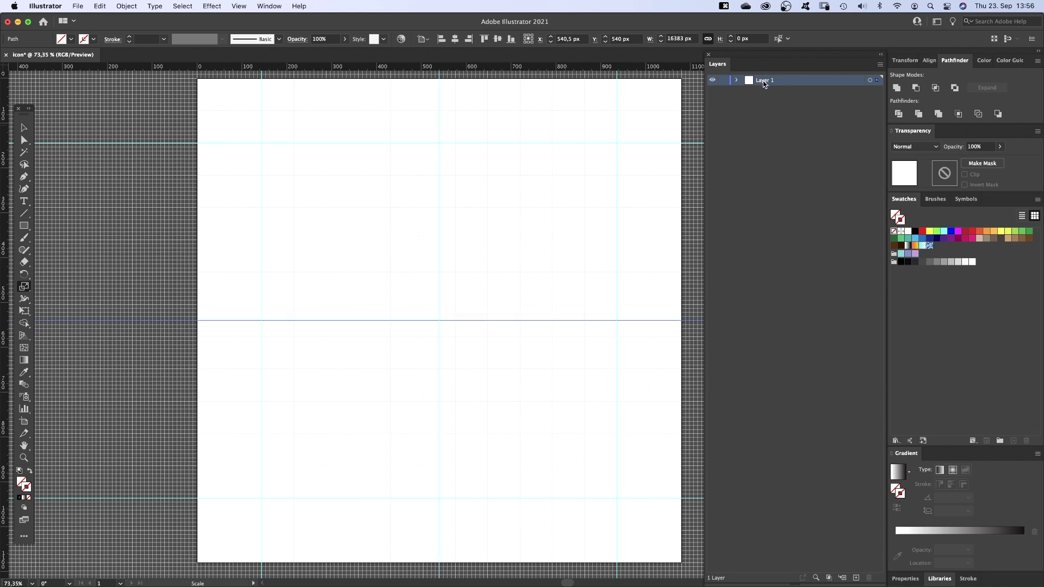
Step: Rename Layer 1 to 'guides' and lock it
double_click(762, 80)
text(guides)
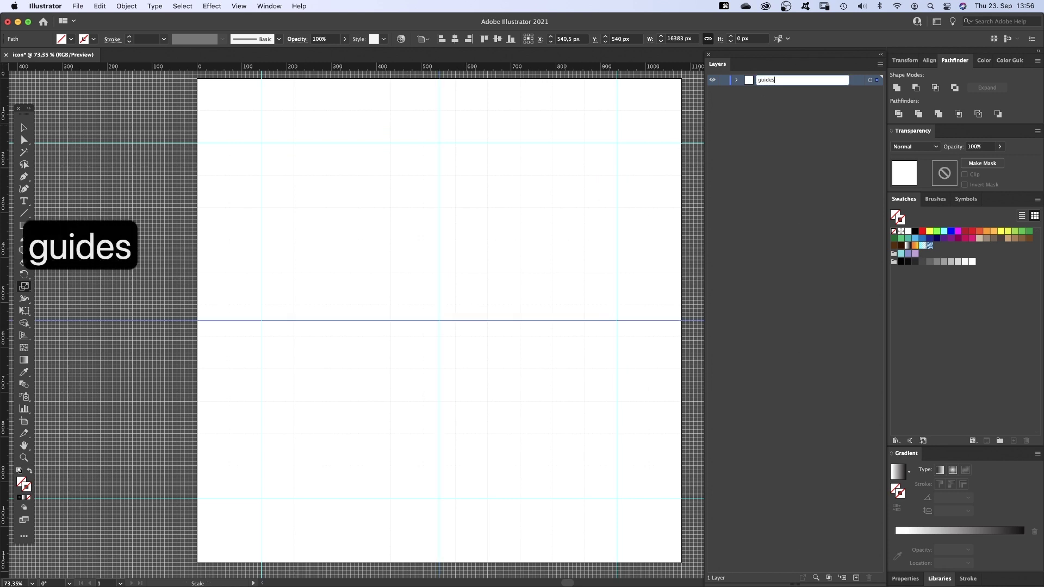
key(Return)
click(737, 81)
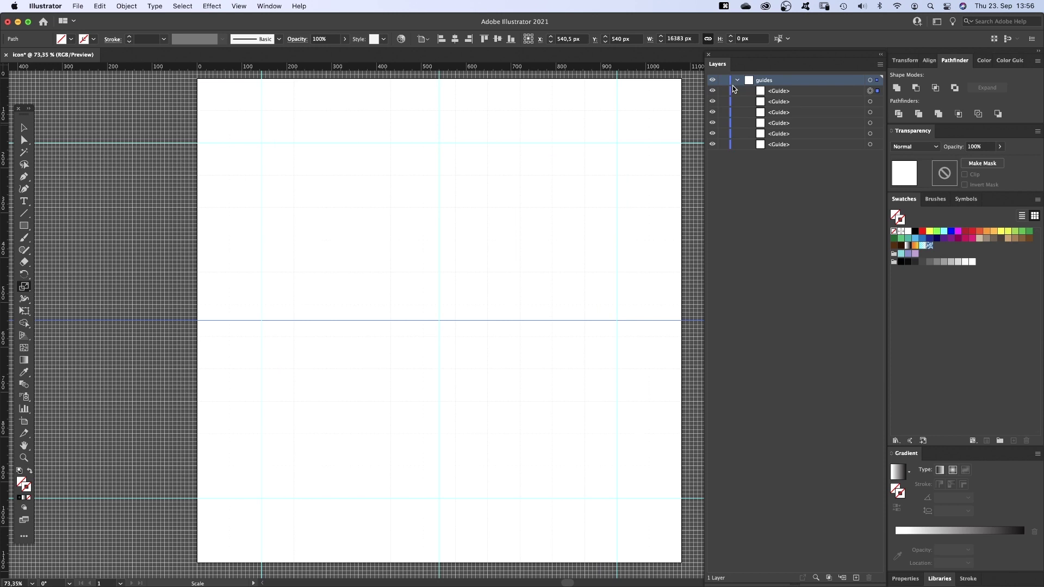
click(723, 81)
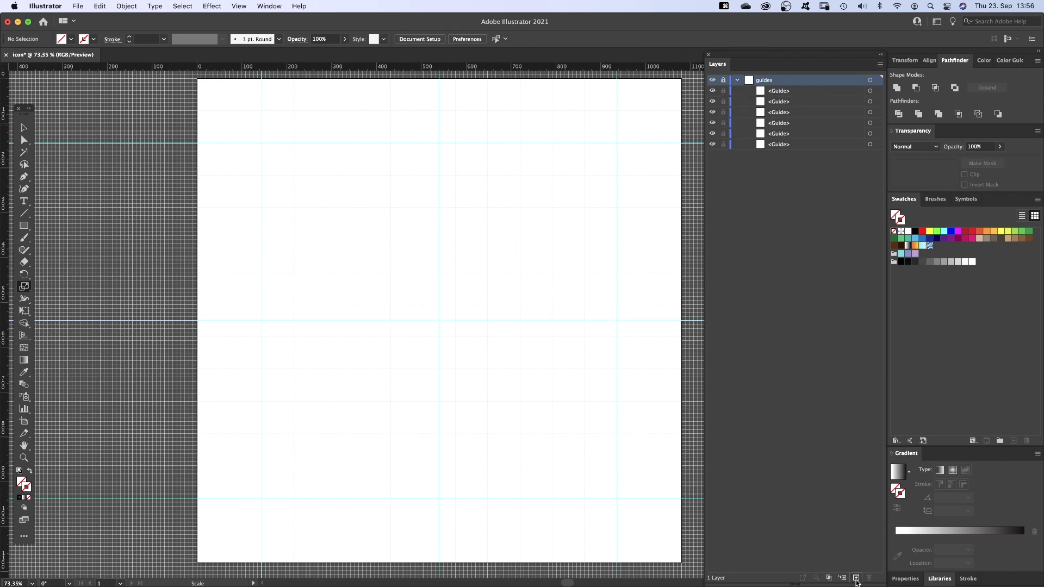
Step: Add a new layer above guides named 'icon'
click(856, 578)
double_click(762, 81)
text(icon)
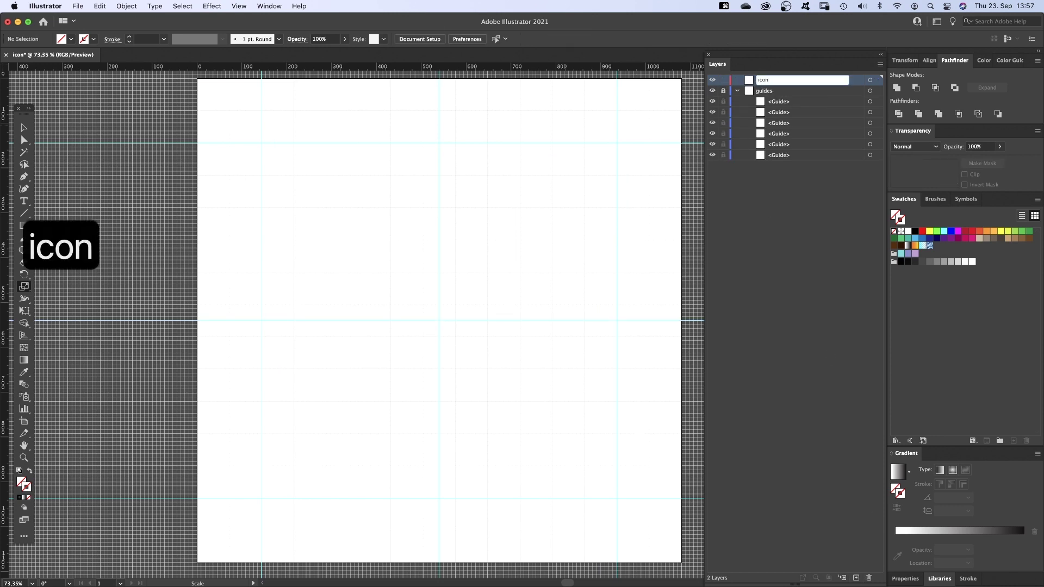
key(Return)
Step: Draw a circle from the top-left guide intersection and fill it red
drag(24, 229, 57, 250)
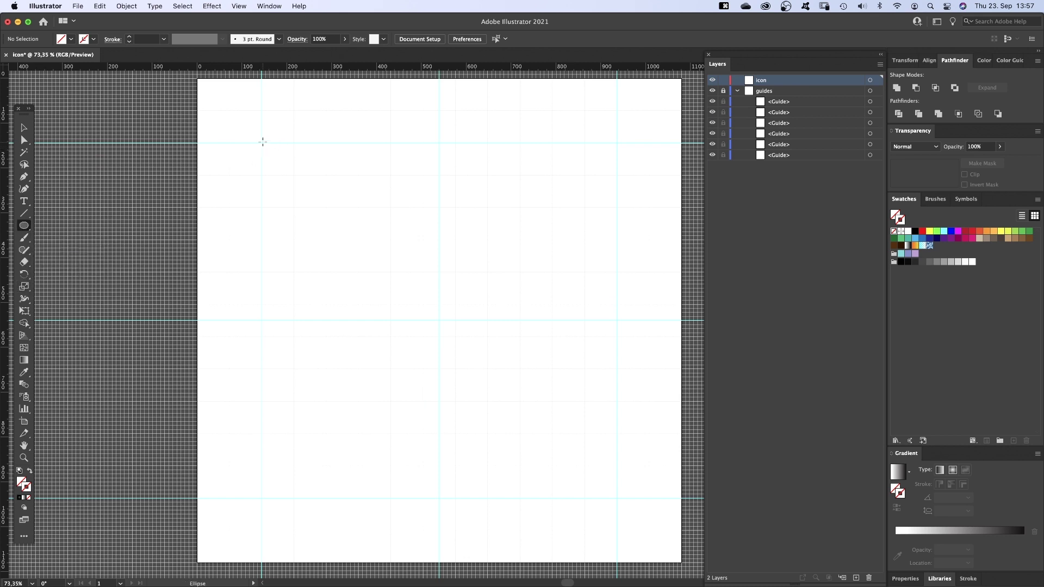
drag(261, 143, 439, 292)
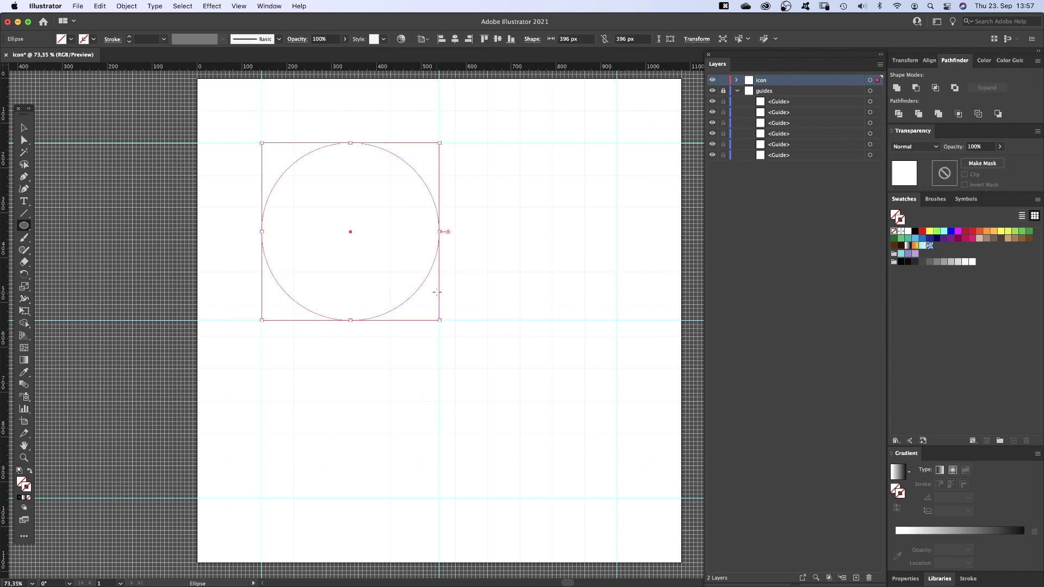
key(v)
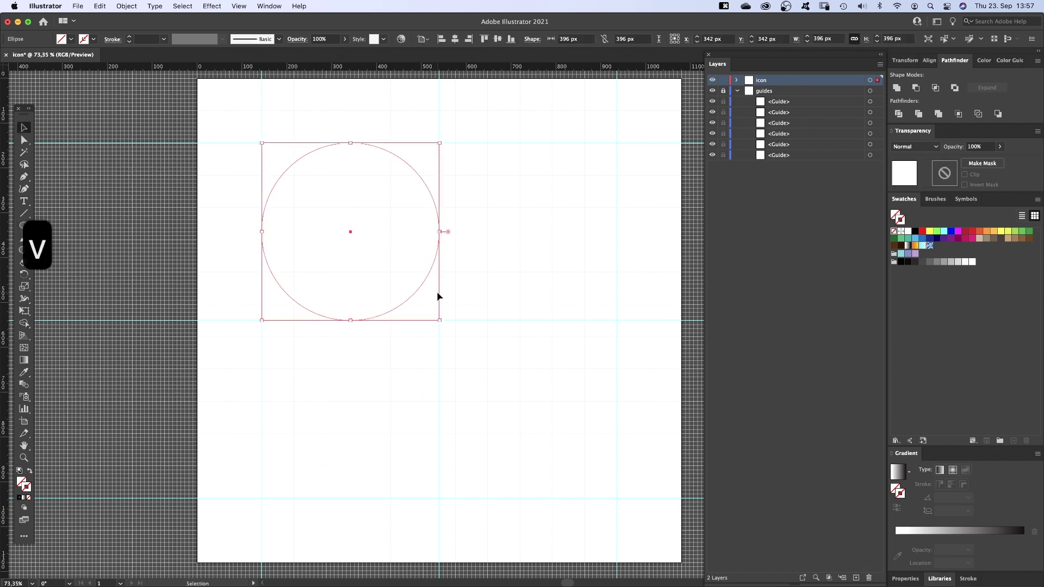
click(921, 231)
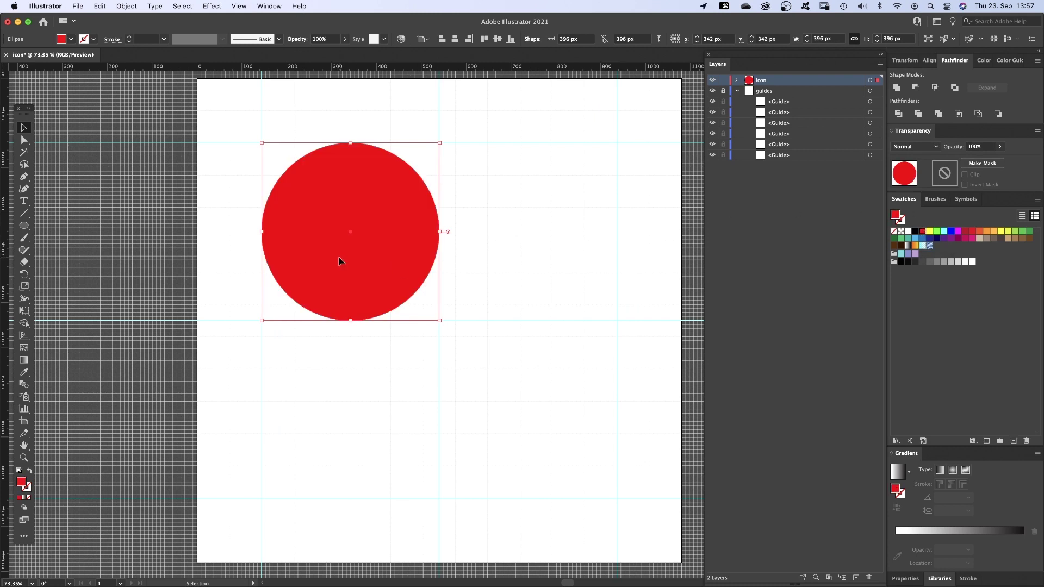
Step: Copy the red circle to its right and scale both circles evenly to 405 px
drag(338, 262, 519, 258)
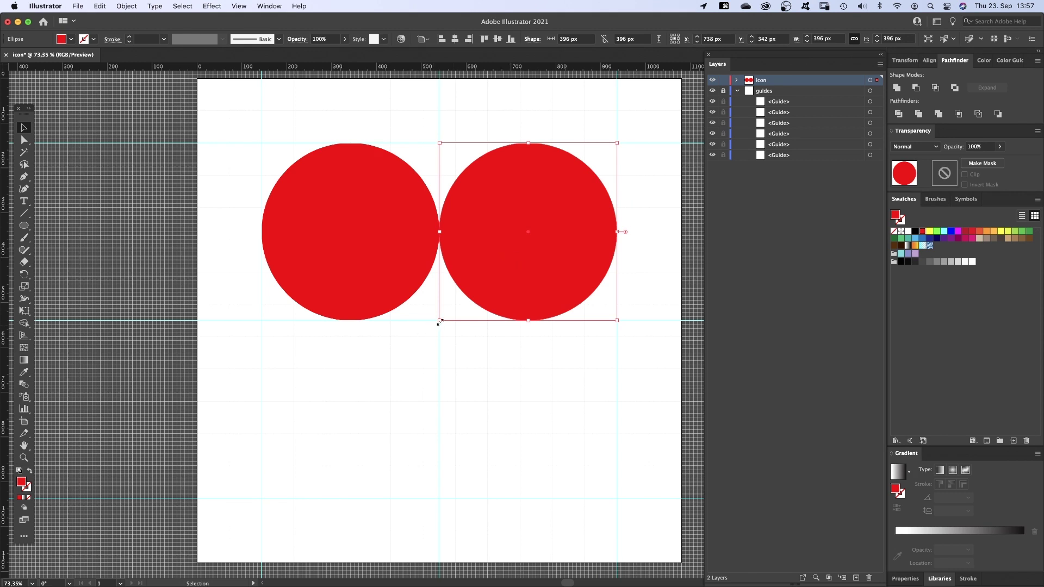
mouse_move(439, 322)
mouse_down()
mouse_move(431, 329)
mouse_move(444, 324)
mouse_up()
click(368, 267)
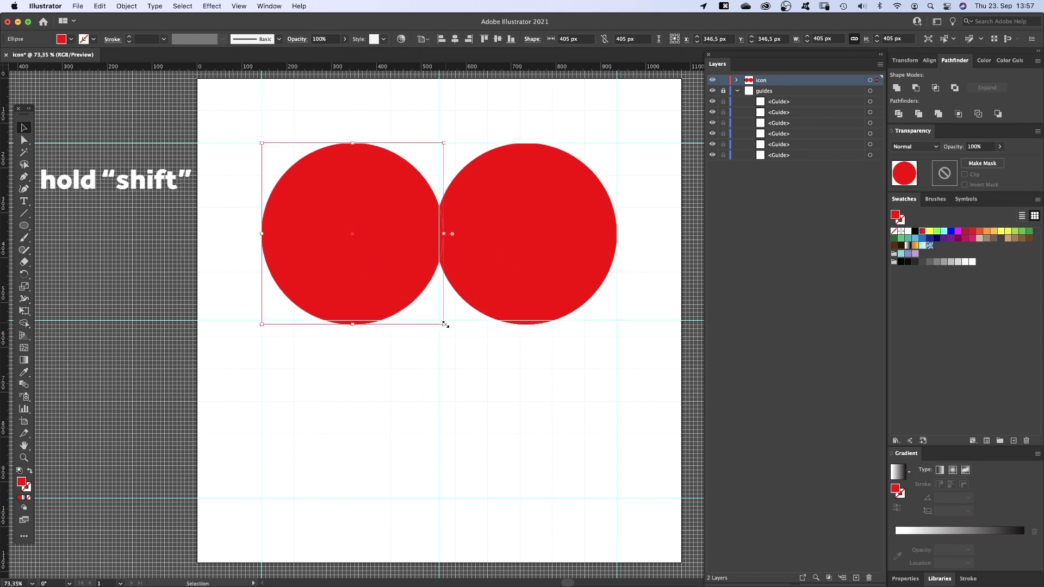
drag(24, 226, 71, 227)
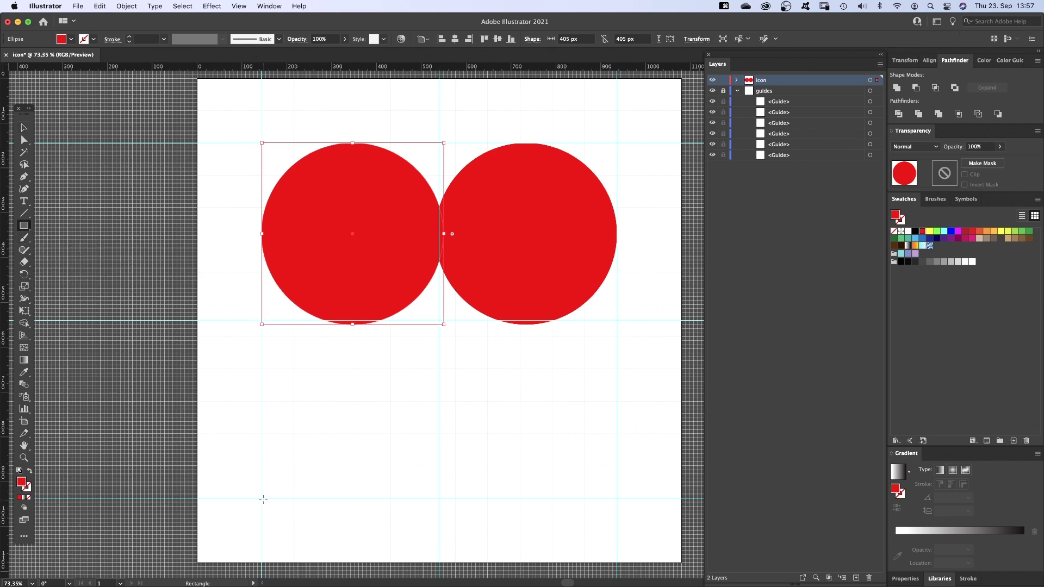
Step: Draw a square, rotate it 45° into a diamond under the circles, and scale it to about 456 px
mouse_move(261, 498)
mouse_down()
mouse_move(443, 330)
mouse_move(444, 317)
mouse_up()
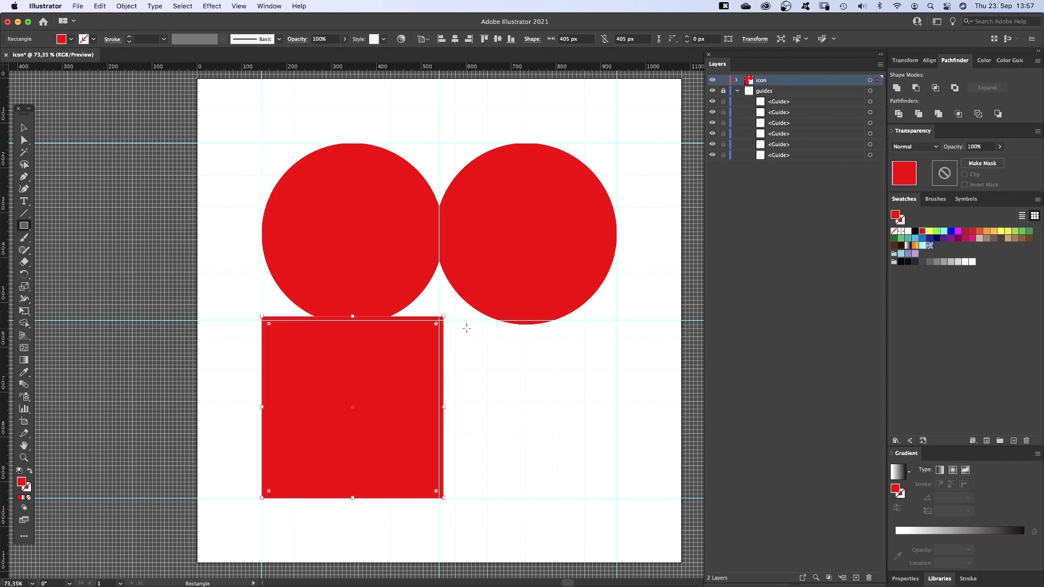
key(v)
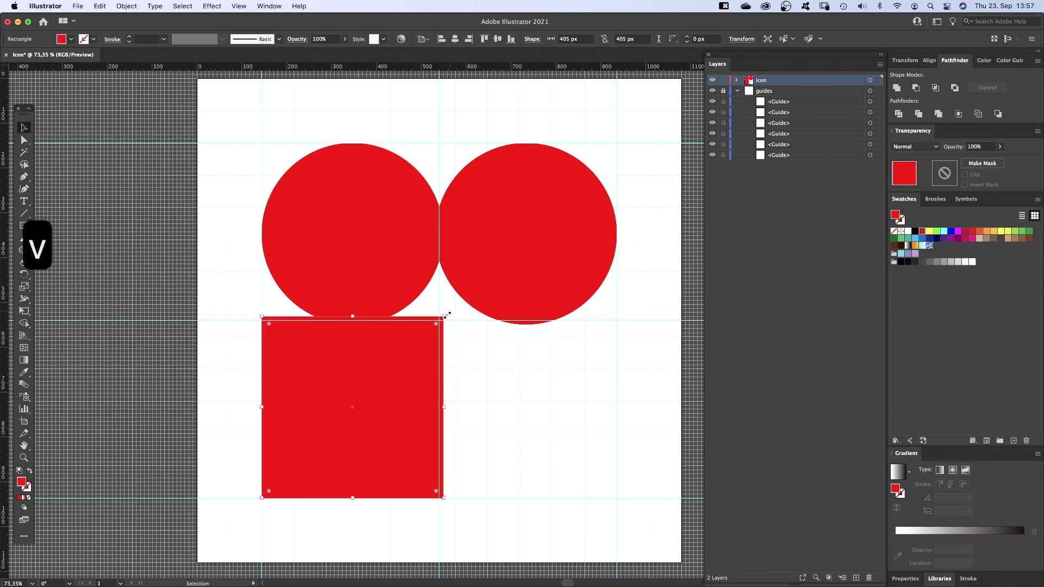
drag(464, 341, 478, 422)
key(v)
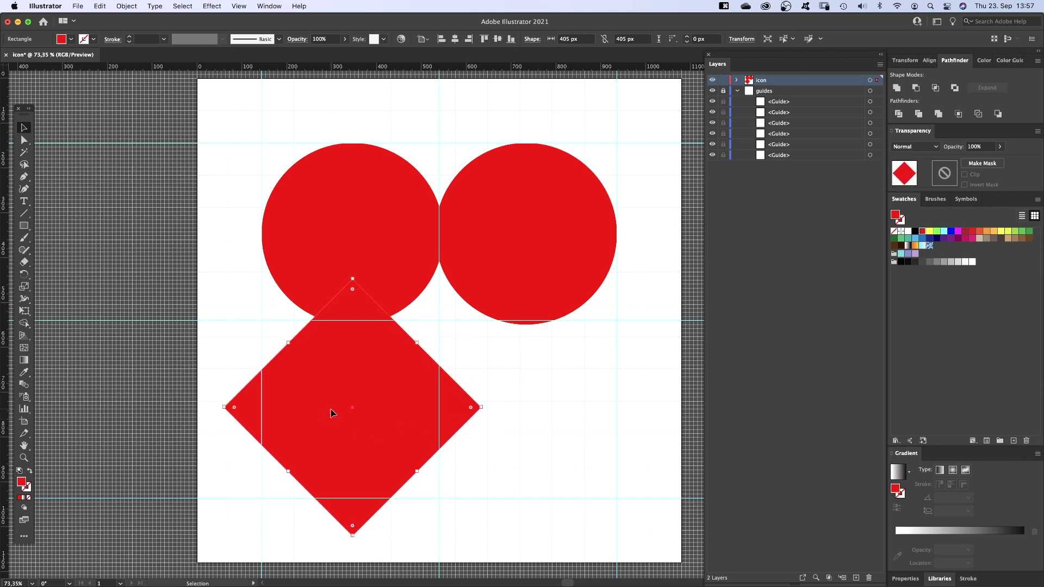
drag(332, 413, 418, 325)
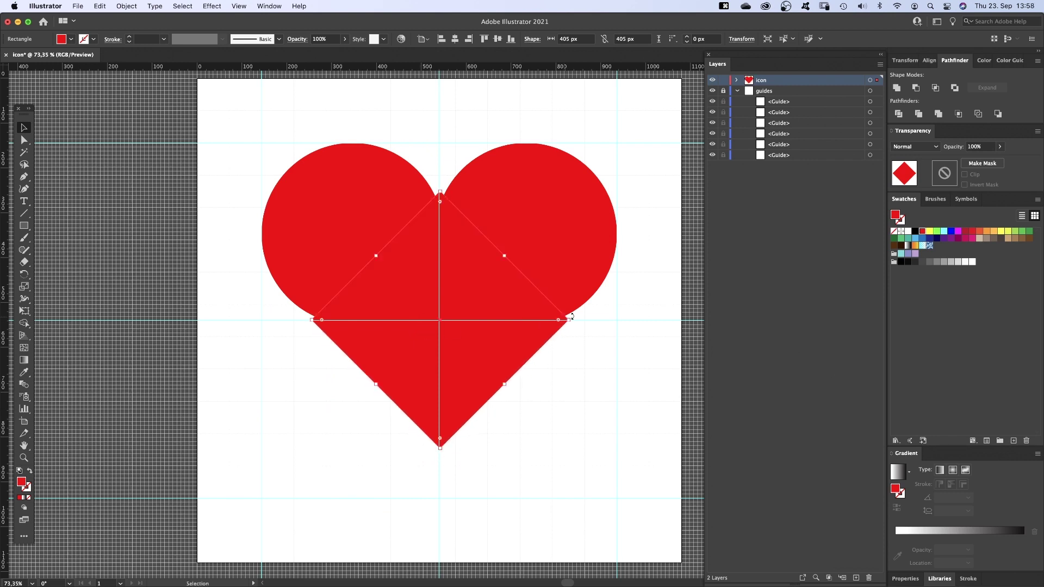
drag(568, 320, 592, 305)
Step: Turn off Snap to Grid, slightly enlarge the diamond and move it up about 25 px
click(237, 5)
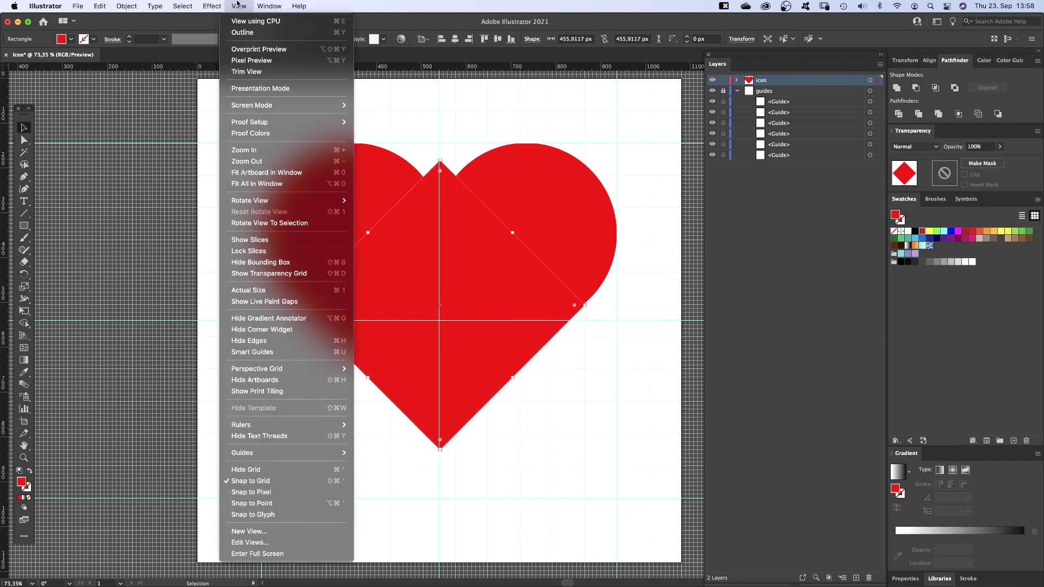
click(264, 483)
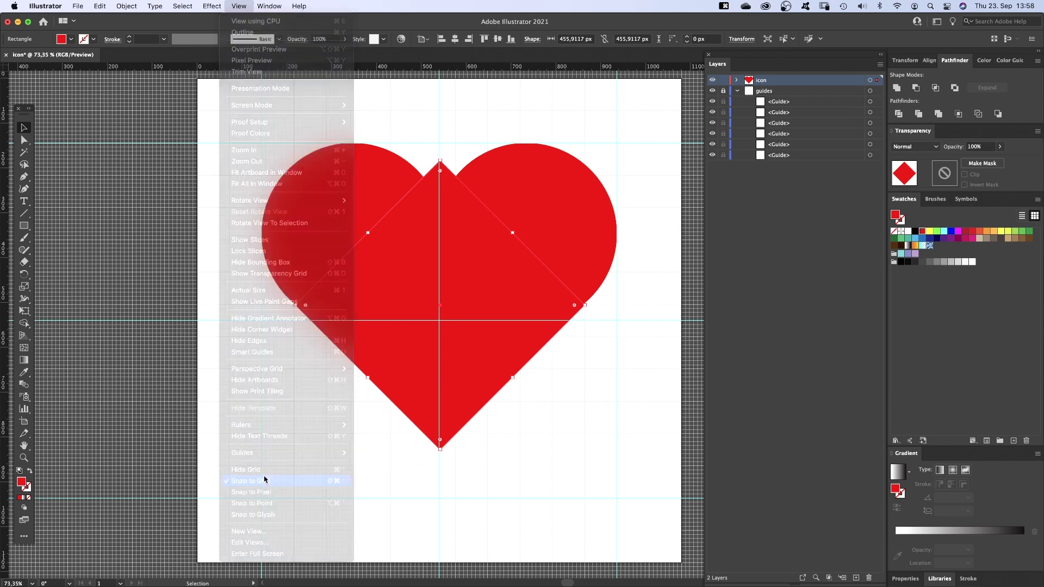
key(z)
click(435, 381)
key(v)
click(473, 366)
drag(473, 366, 472, 361)
drag(641, 273, 659, 269)
drag(533, 324, 533, 316)
Step: Switch to Outline view, widen the diamond and move it up about 35 px
key(a)
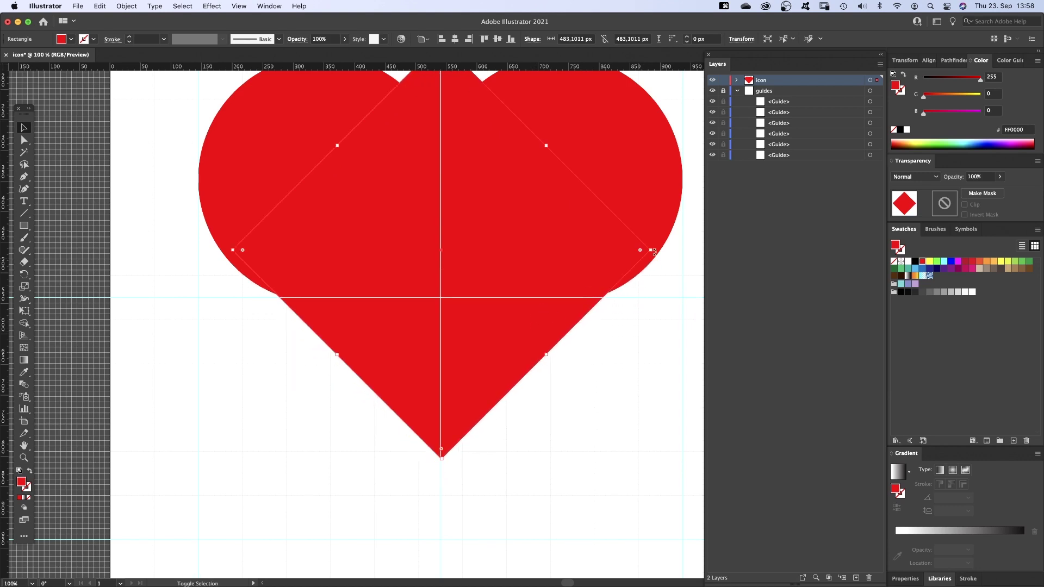
key(super+y)
key(v)
drag(650, 252, 699, 235)
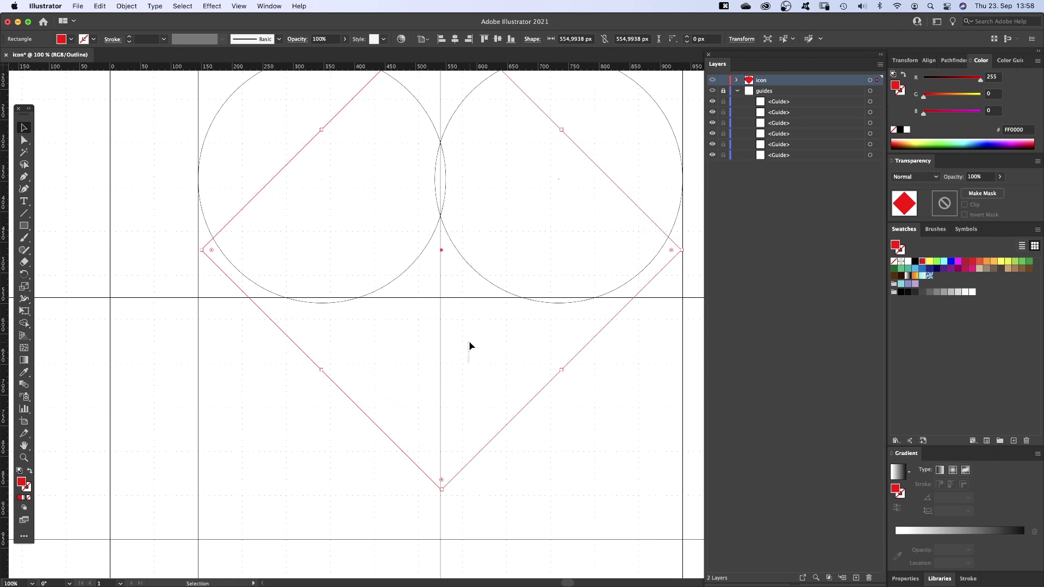
drag(506, 429, 508, 410)
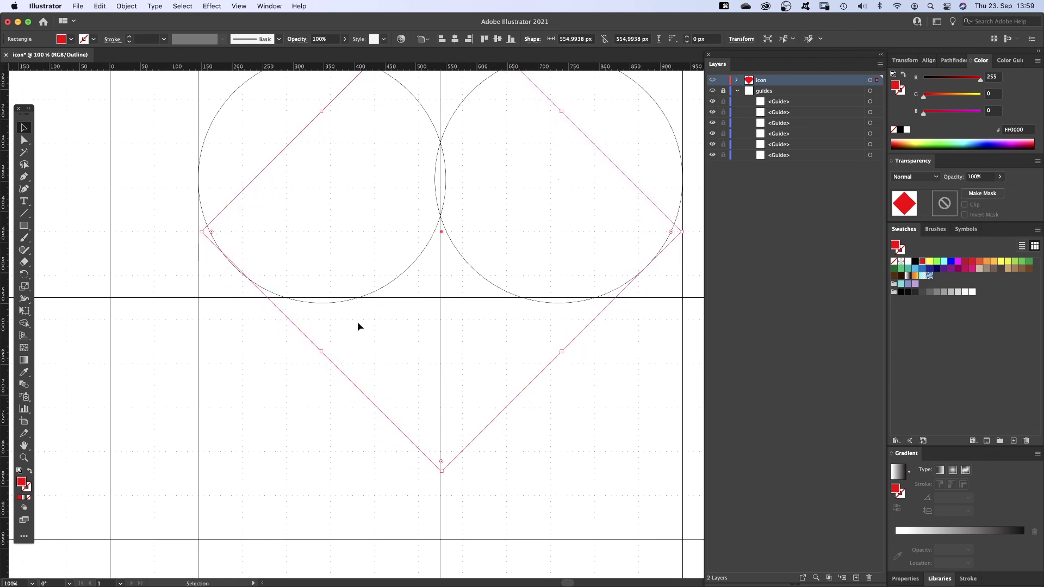
Step: Pull the diamond's left and right corners onto the circles and lower its top corner to their junction
key(a)
click(200, 231)
drag(201, 231, 232, 268)
drag(680, 233, 651, 266)
key(space)
drag(495, 158, 492, 219)
drag(460, 133, 460, 317)
Step: Fine-tune the right and left anchors onto the circle edges, then return to colour preview
key(z)
drag(489, 492, 464, 338)
key(a)
key(space)
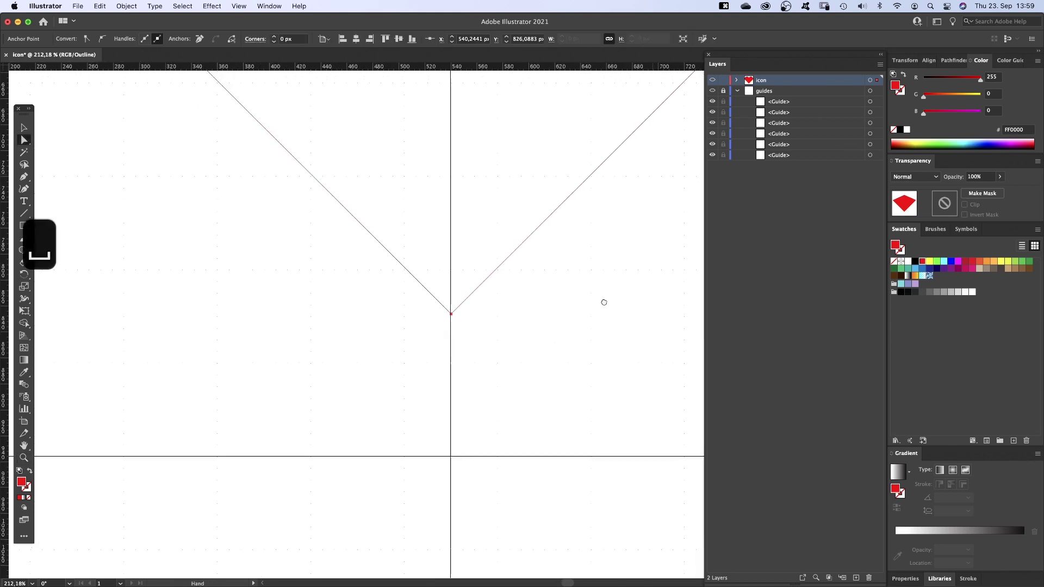
drag(602, 301, 233, 155)
click(528, 358)
scroll(531, 361, up, 3)
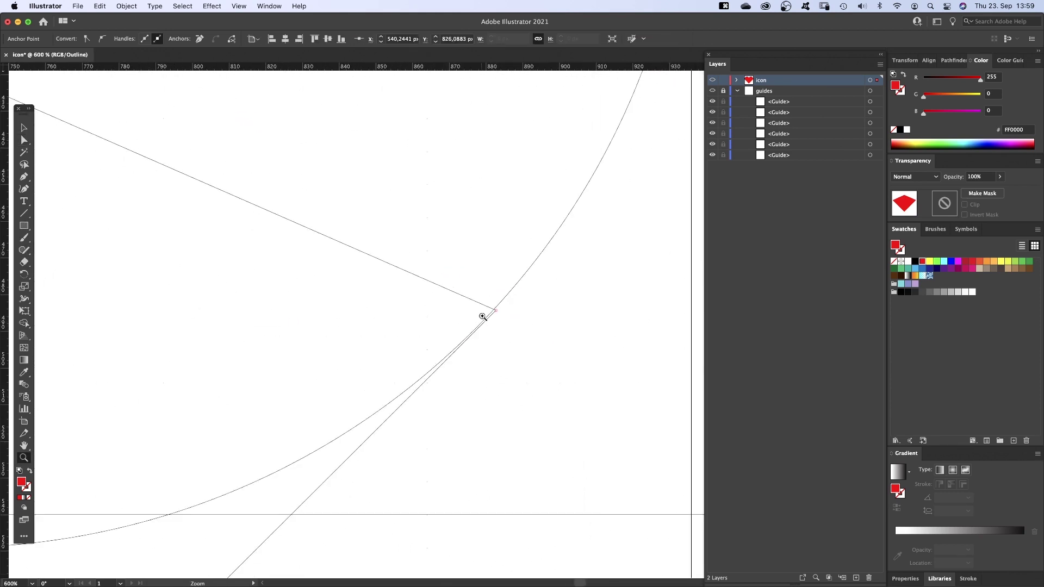
drag(495, 310, 469, 333)
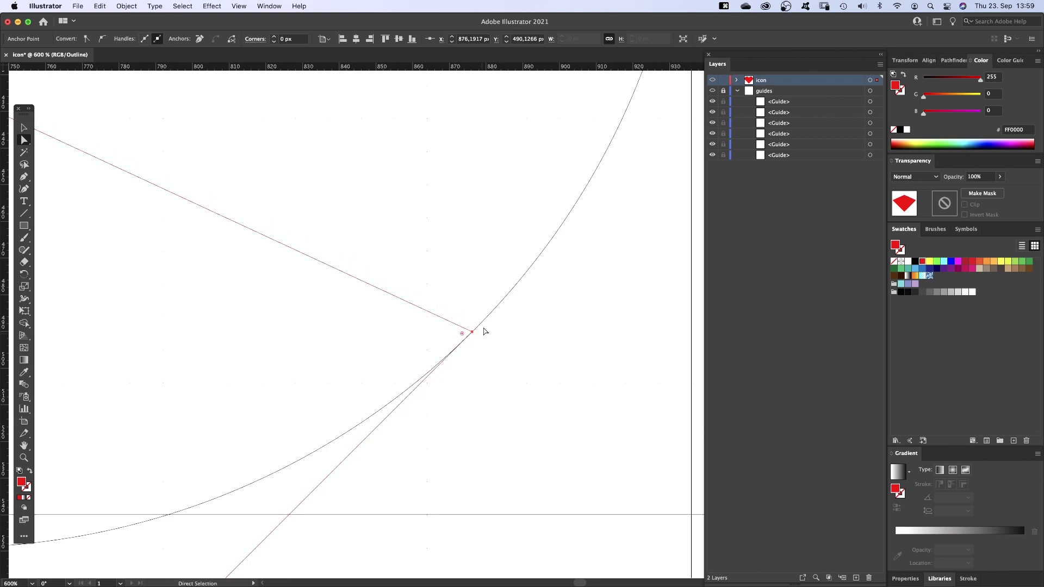
key(space)
drag(279, 346, 287, 406)
scroll(287, 406, left, 10)
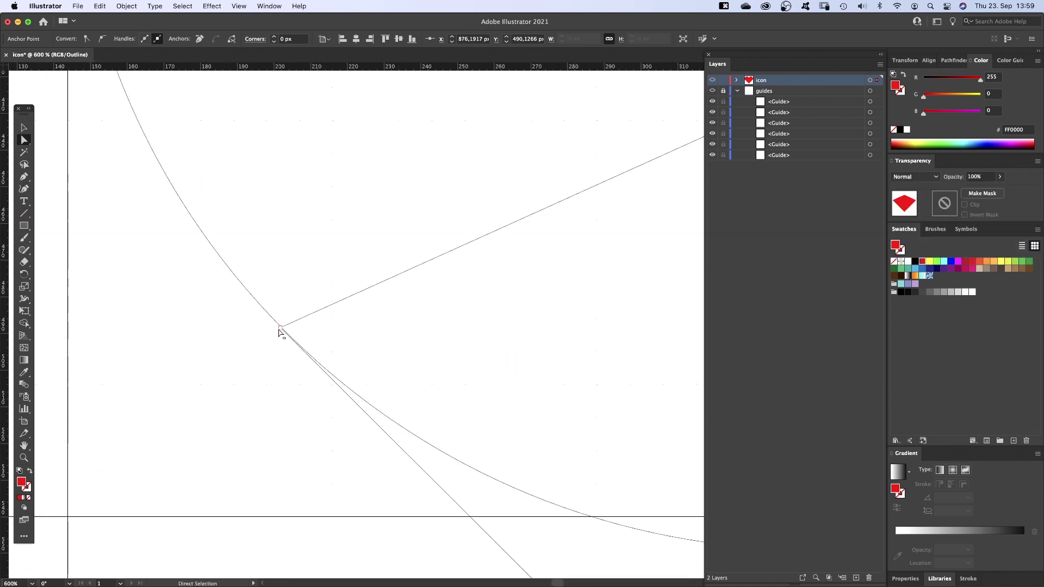
drag(279, 331, 292, 337)
key(super+y)
scroll(434, 323, down, 5)
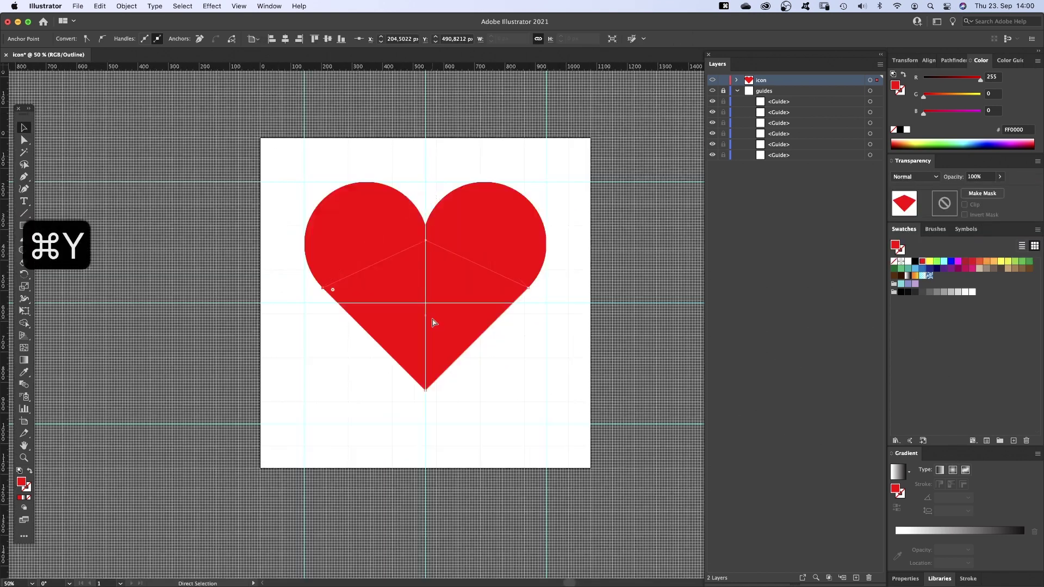
Step: Select the diamond path and both ellipses in the icon layer and Unite them in Pathfinder
click(527, 363)
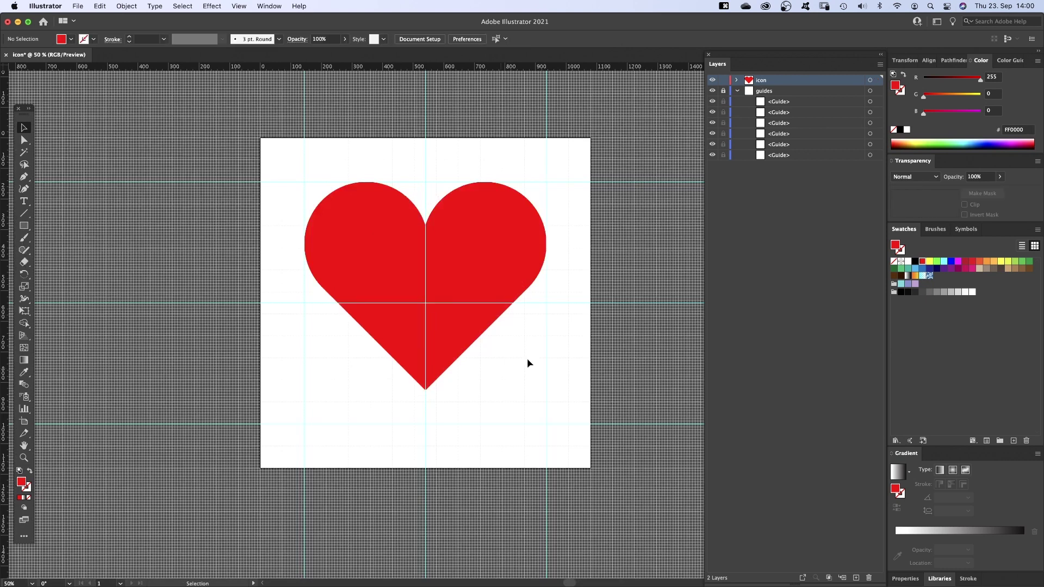
click(737, 81)
click(878, 95)
shift+click(877, 101)
shift+click(878, 113)
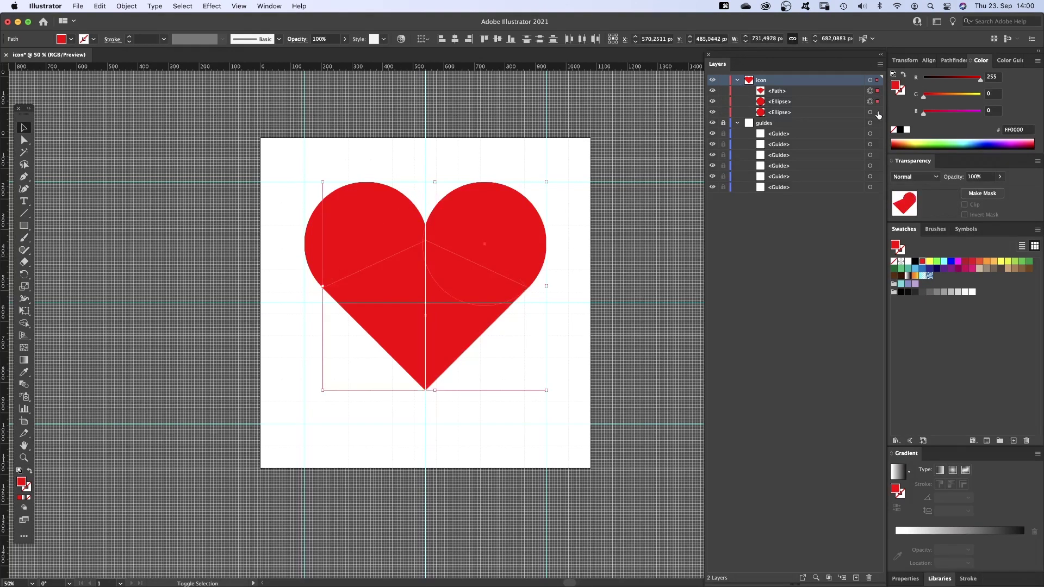
click(955, 61)
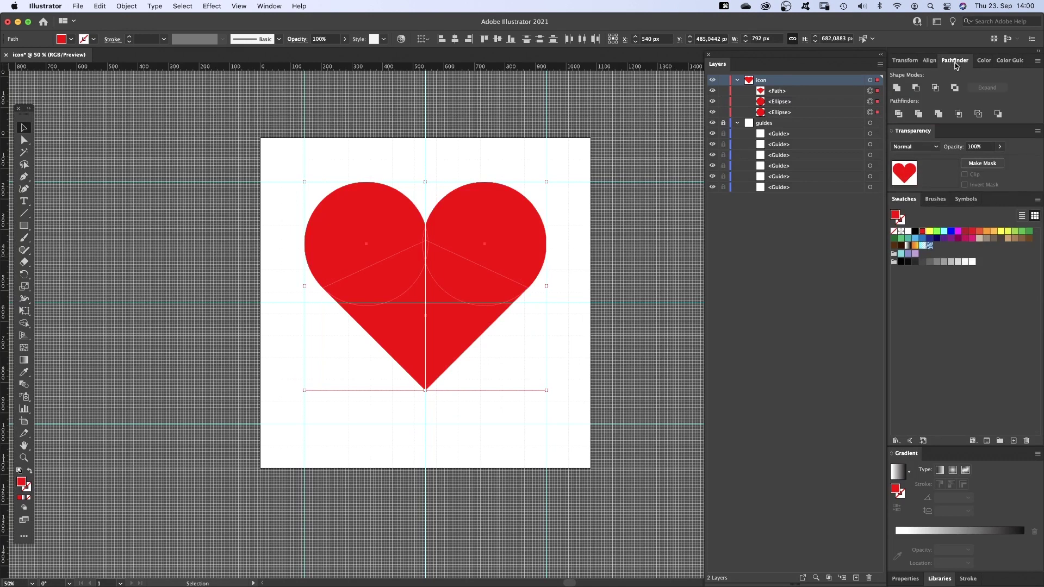
click(897, 88)
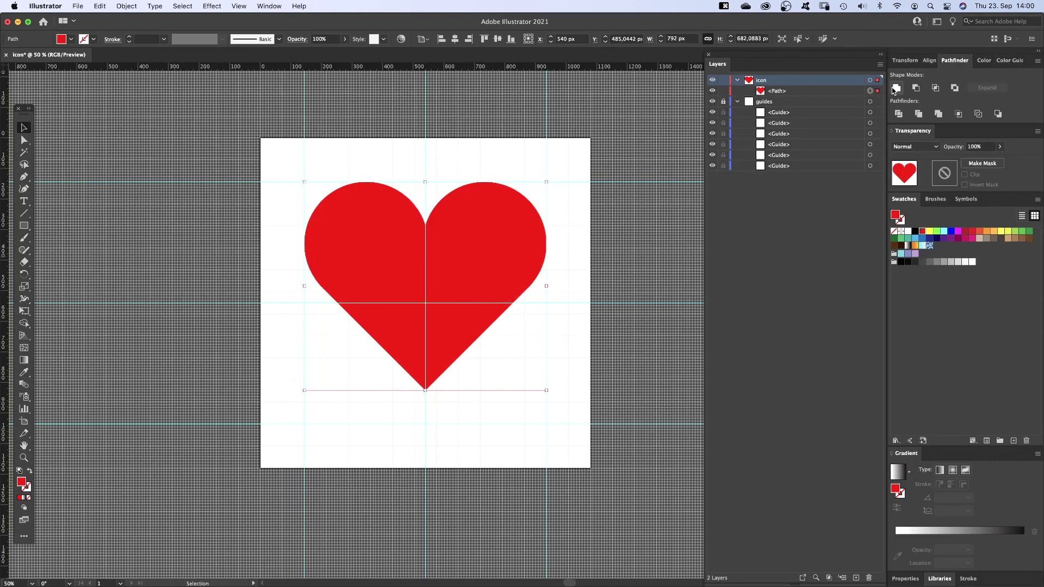
key(z)
click(425, 284)
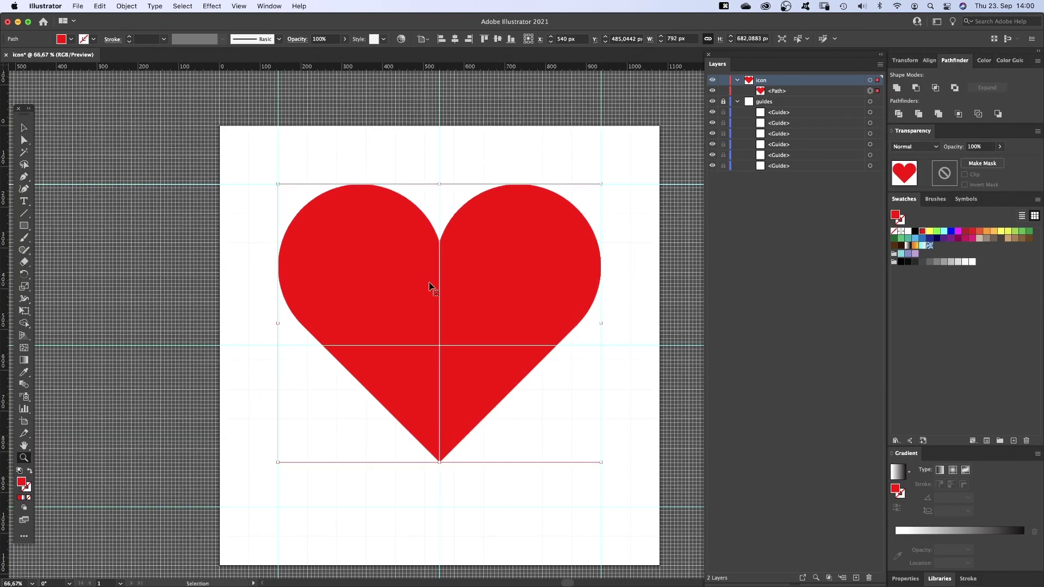
key(super+y)
key(v)
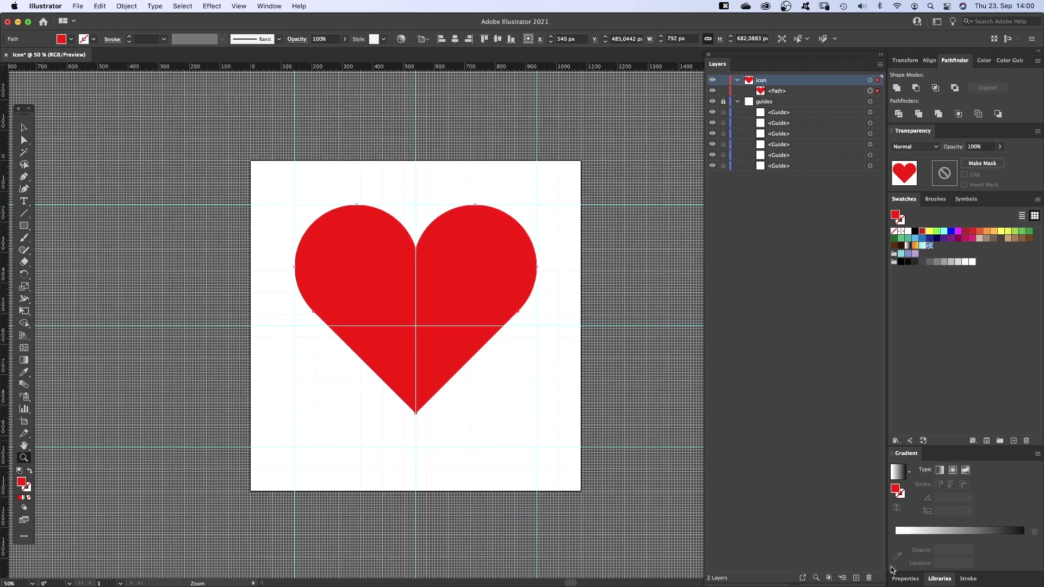
Step: Add a new layer named 'Background'
click(855, 578)
double_click(763, 82)
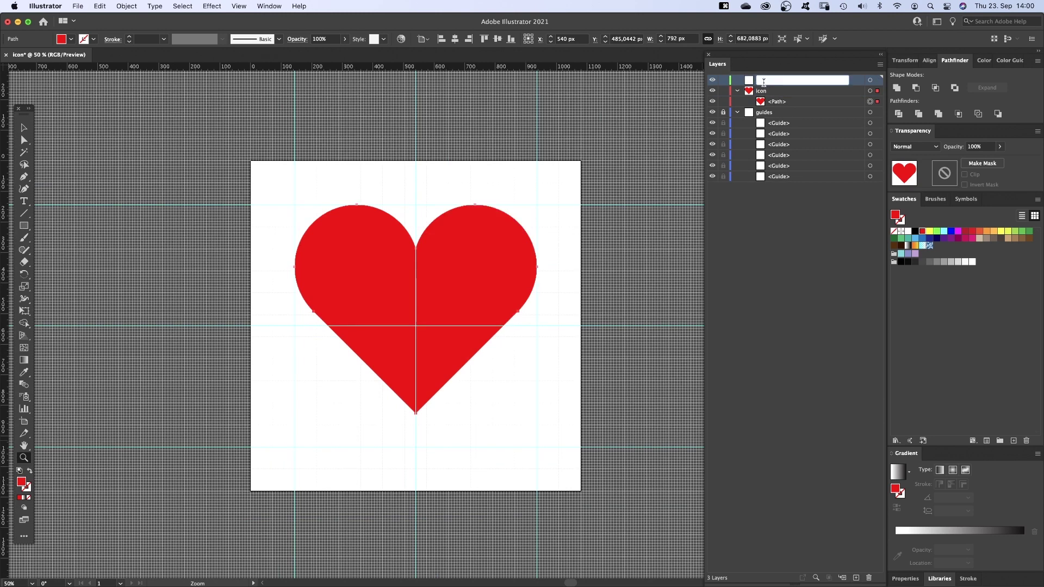
text(Background)
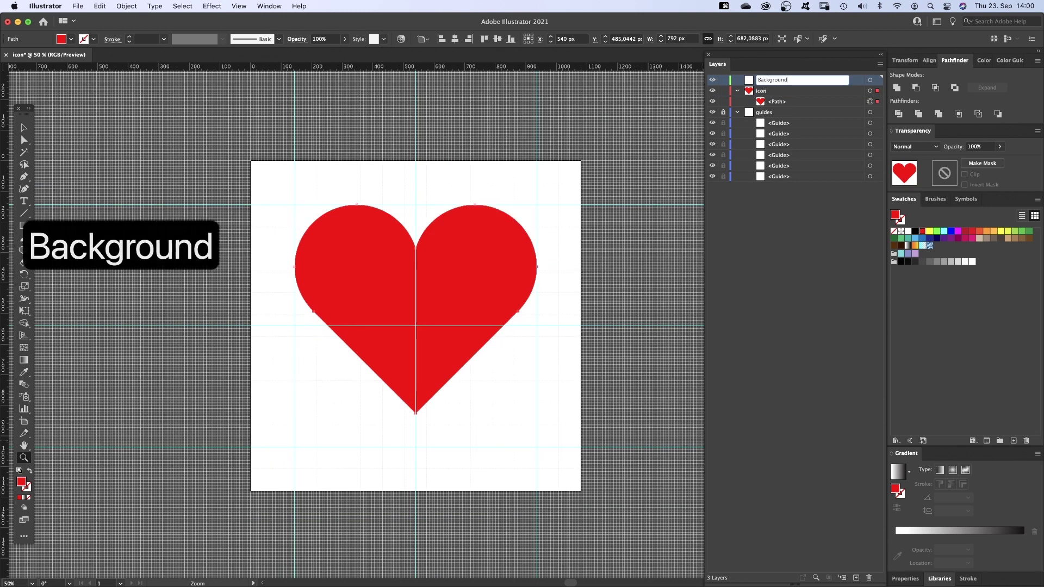
key(Return)
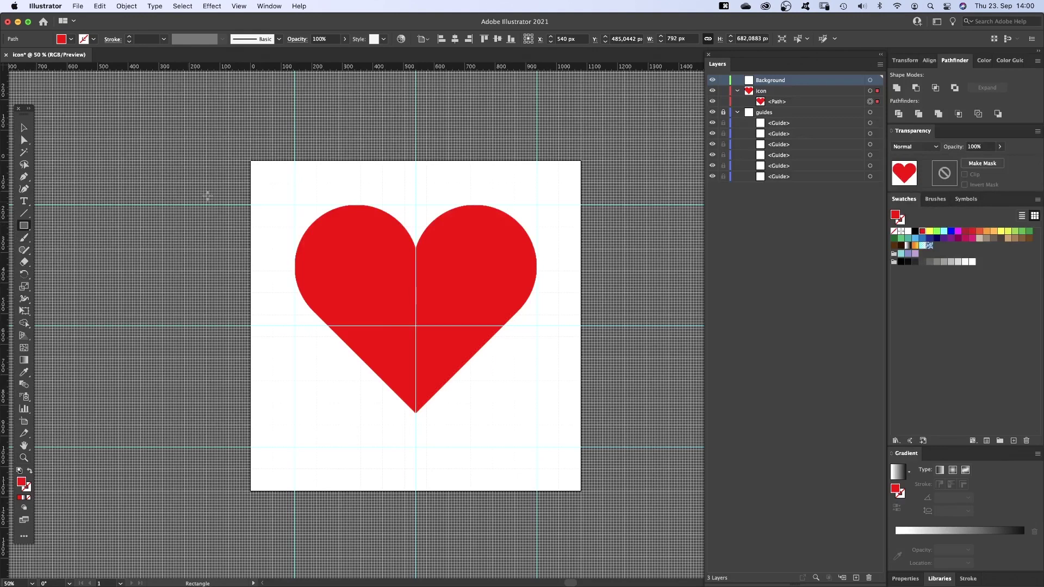
Step: Draw a 1080 × 1080 px square over the artboard, fill it black and round its corners
drag(250, 161, 581, 491)
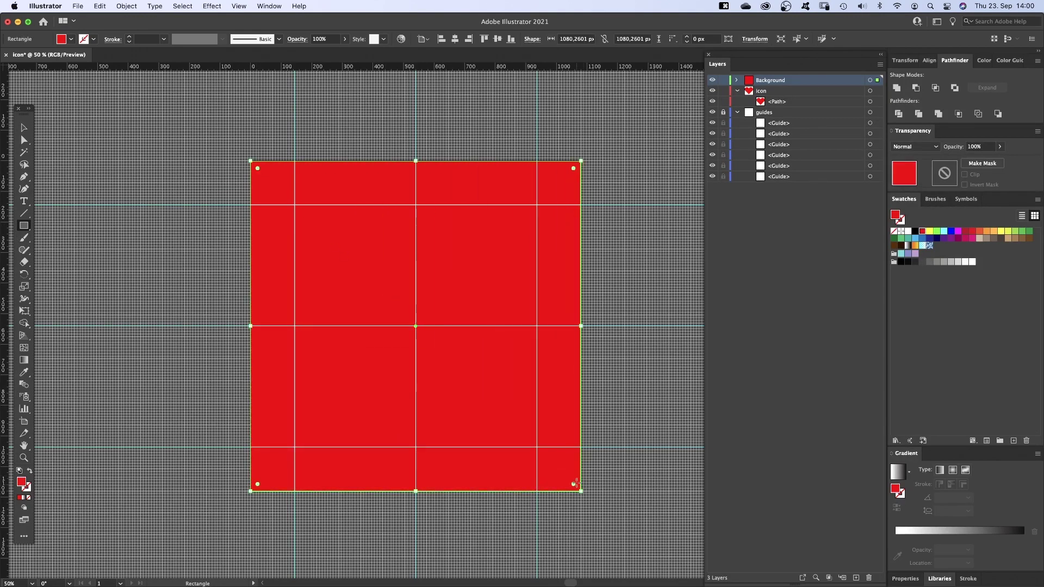
double_click(585, 38)
text(1080)
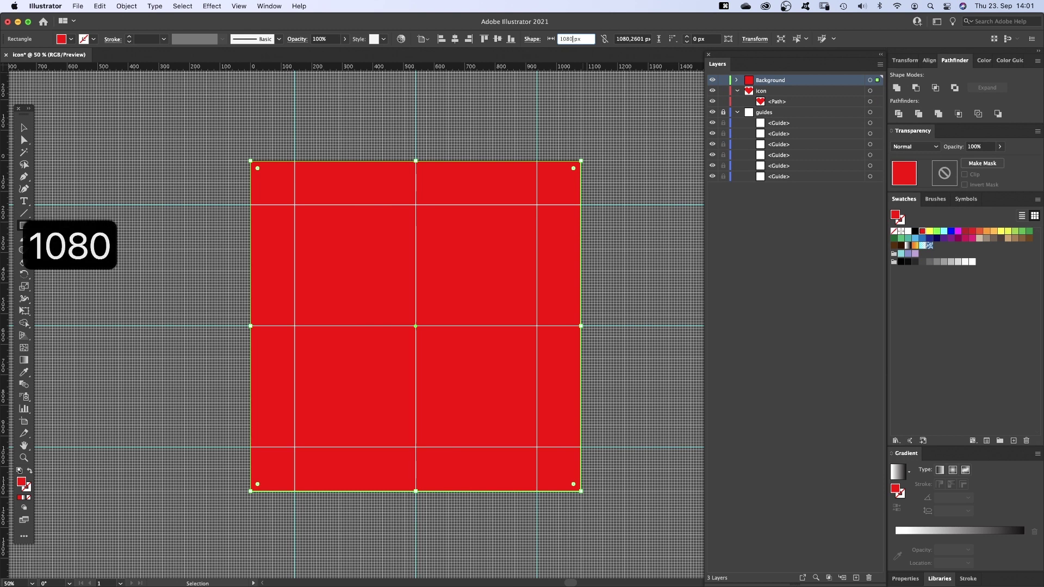
key(Return)
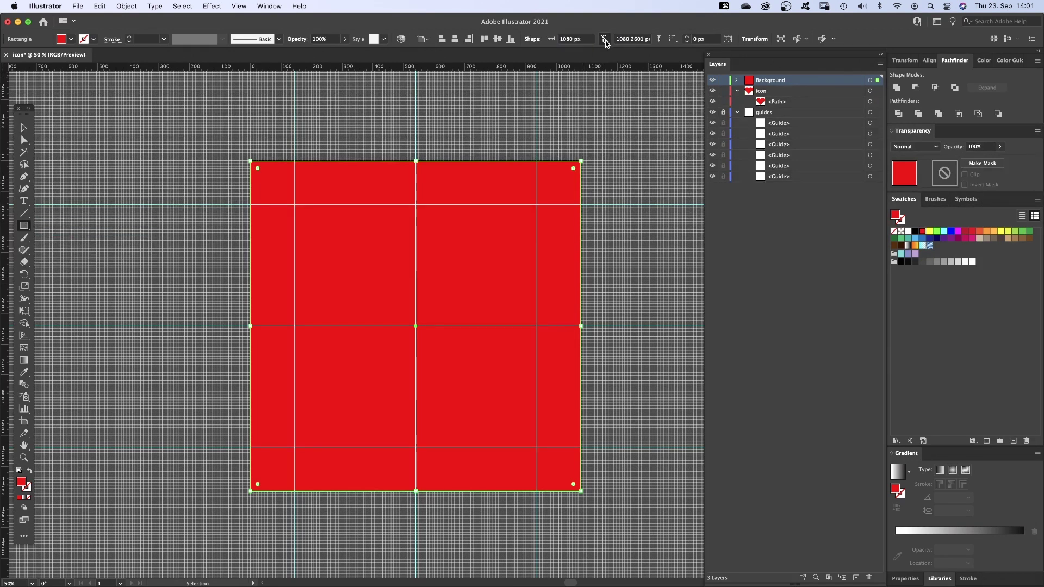
double_click(643, 39)
text(1080)
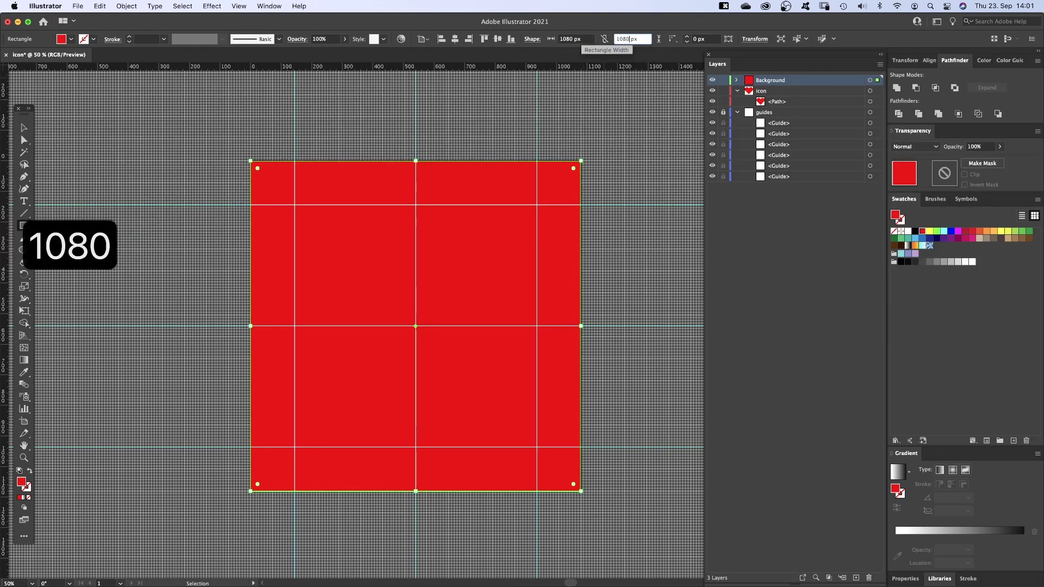
key(Return)
key(v)
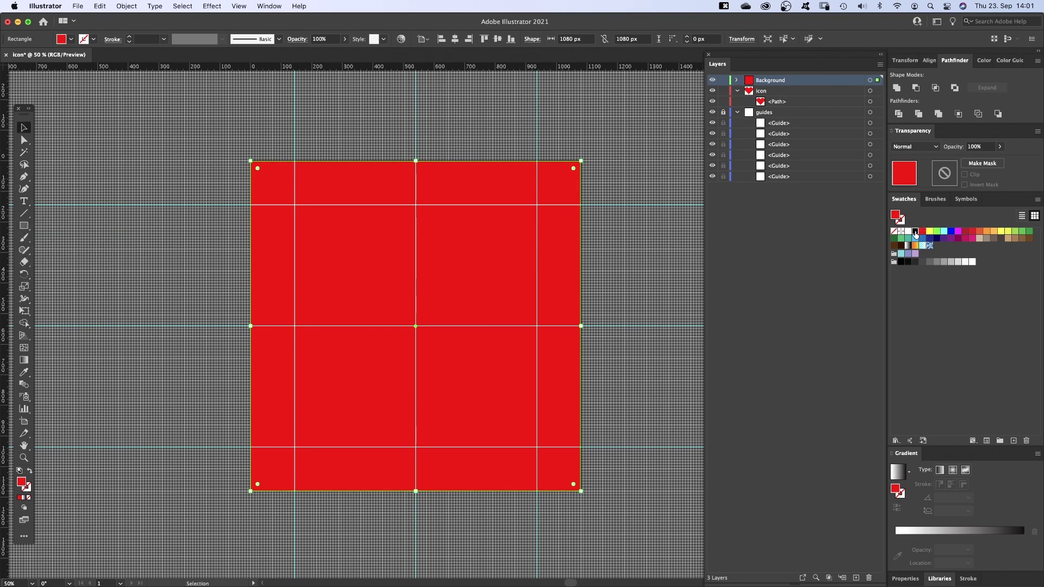
click(916, 231)
drag(258, 169, 310, 250)
Step: Move the icon layer above Background, shift the heart straight down, and hide the guides layer
key(v)
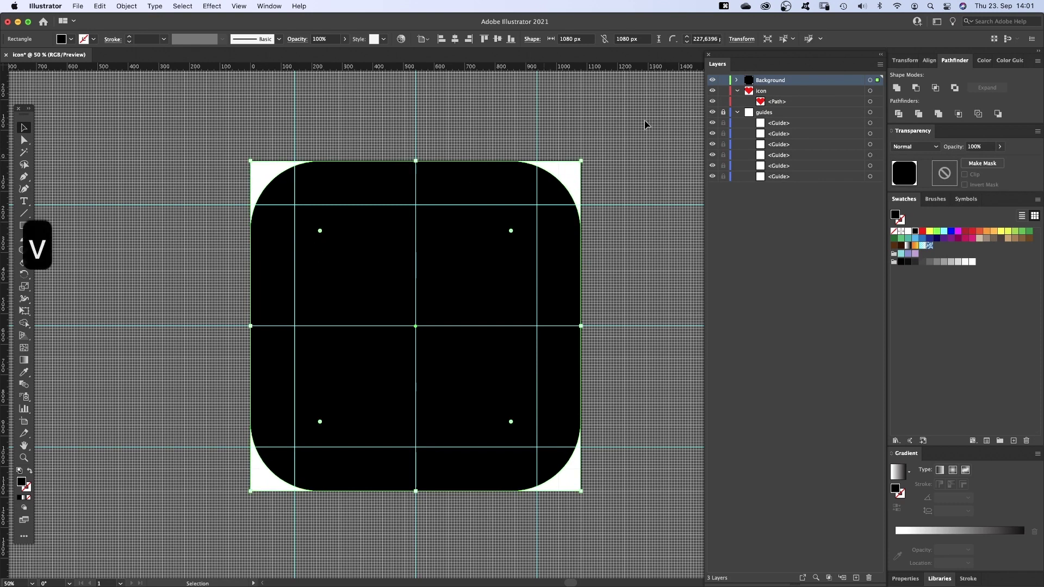
click(738, 92)
drag(741, 91, 858, 81)
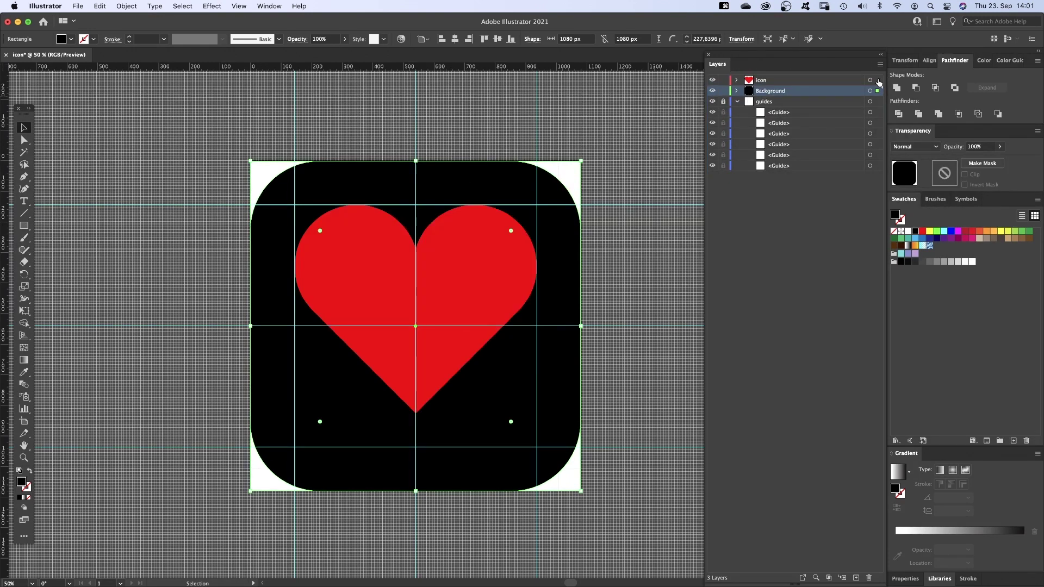
click(878, 81)
drag(432, 281, 434, 310)
click(435, 311)
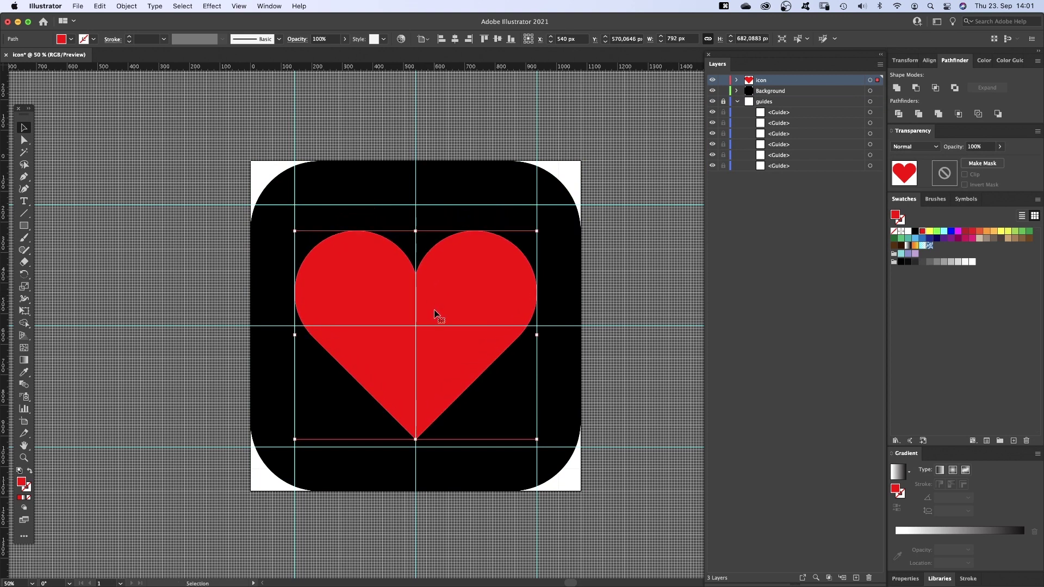
click(738, 102)
click(712, 101)
Step: Save the artwork as icon.ai in the ae folder with default Illustrator options
key(a)
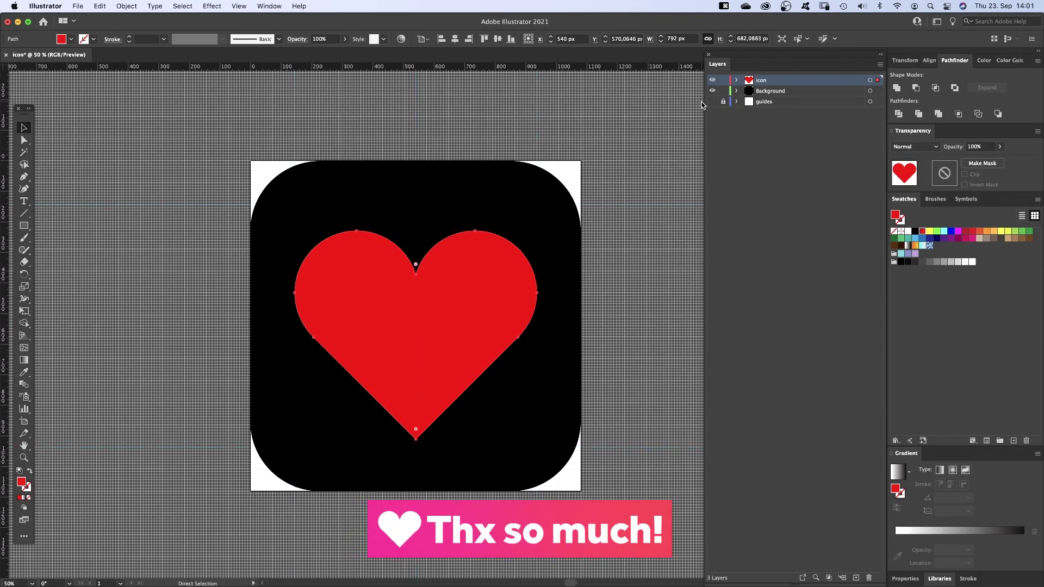
key(super+s)
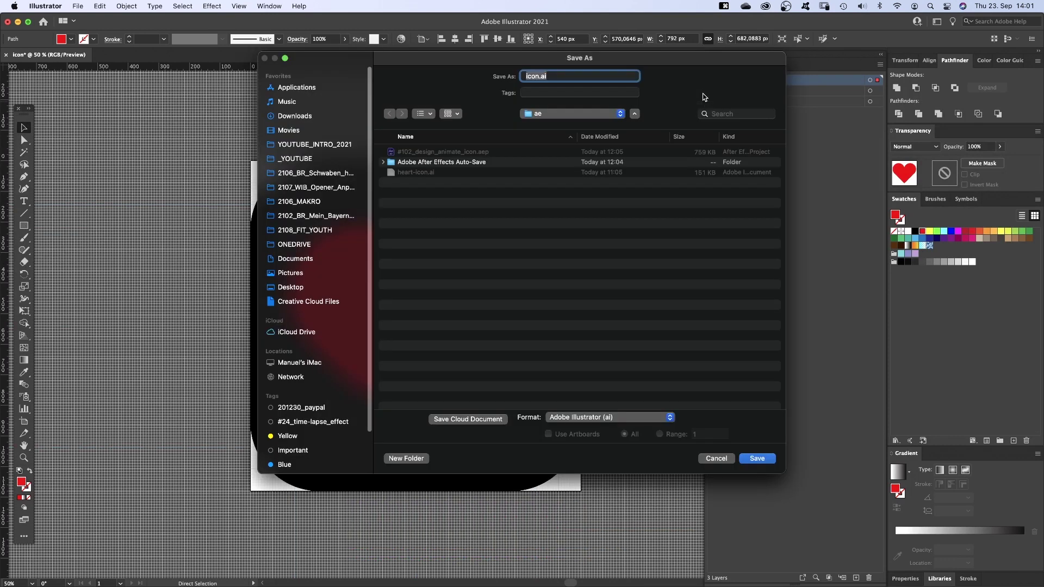
click(757, 459)
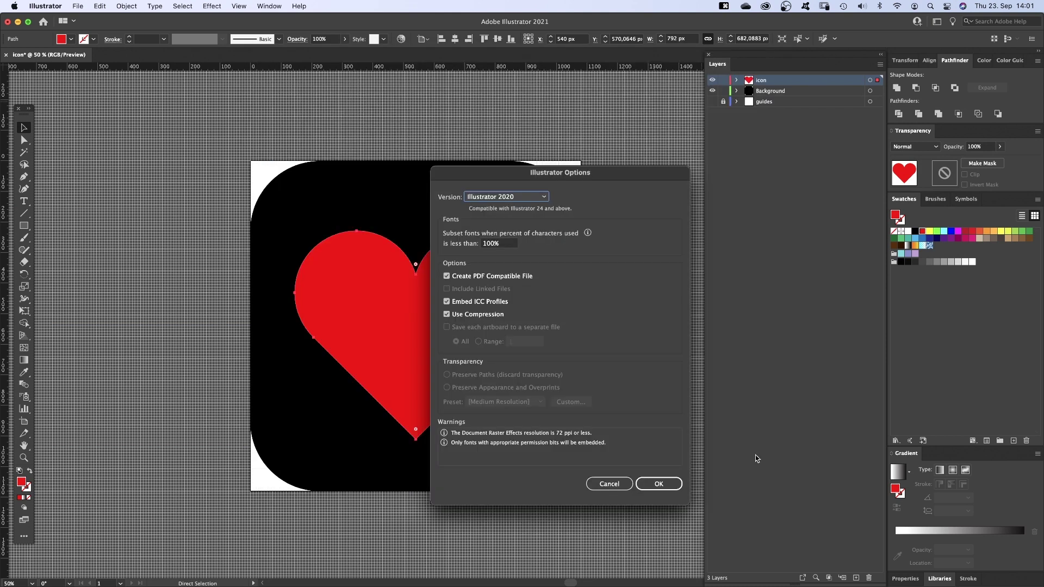
click(659, 484)
key(v)
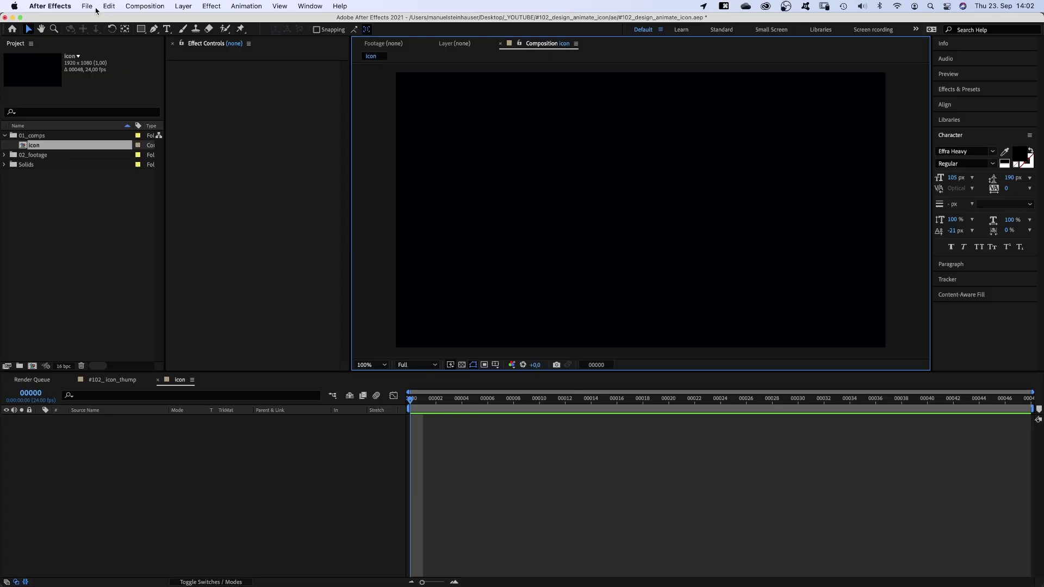
Step: Import icon.ai as a Composition with Retain Layer Sizes
click(95, 10)
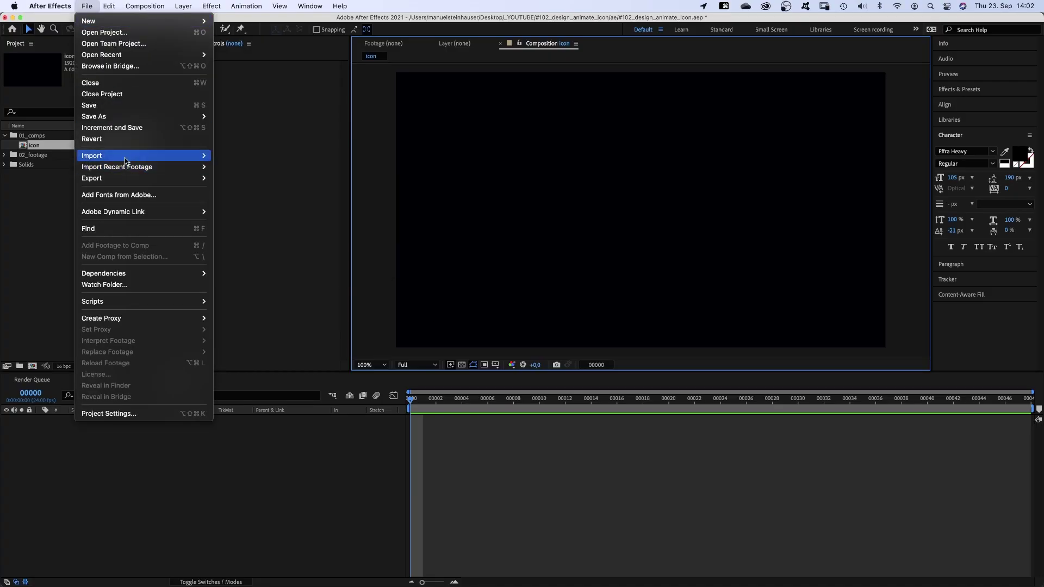
mouse_move(185, 156)
click(243, 157)
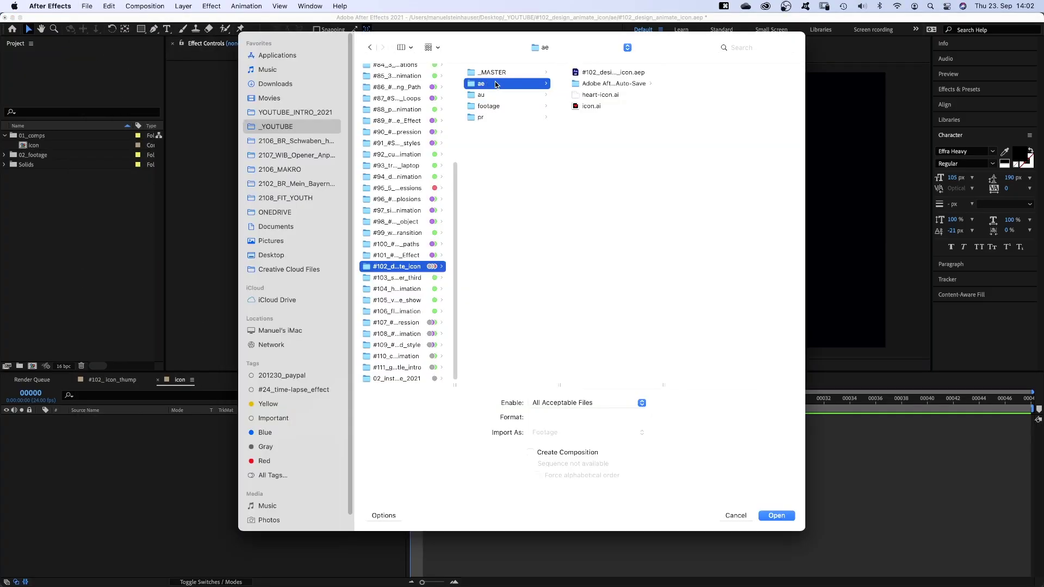
click(598, 107)
click(575, 432)
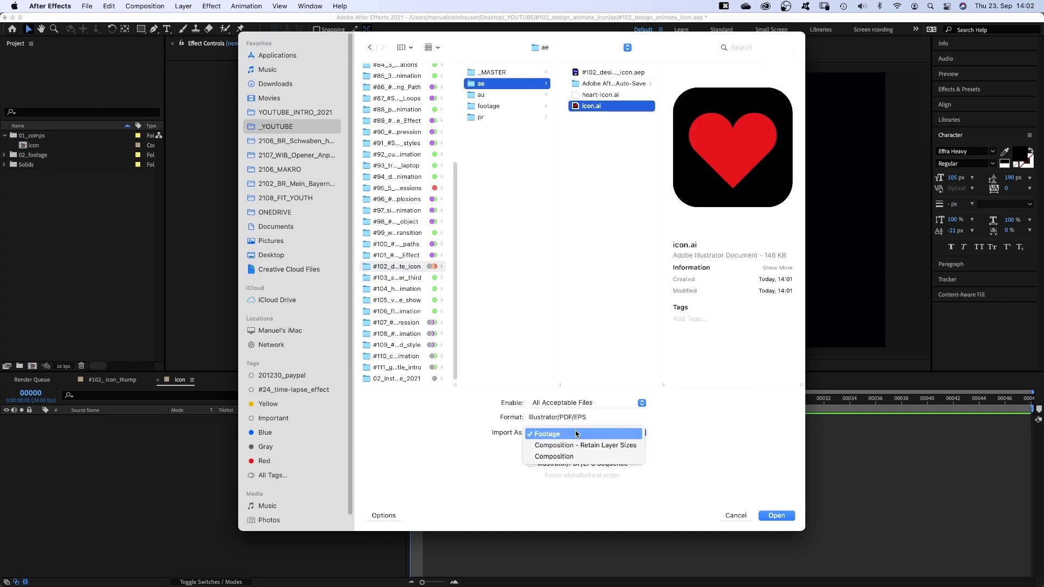
click(576, 449)
click(776, 516)
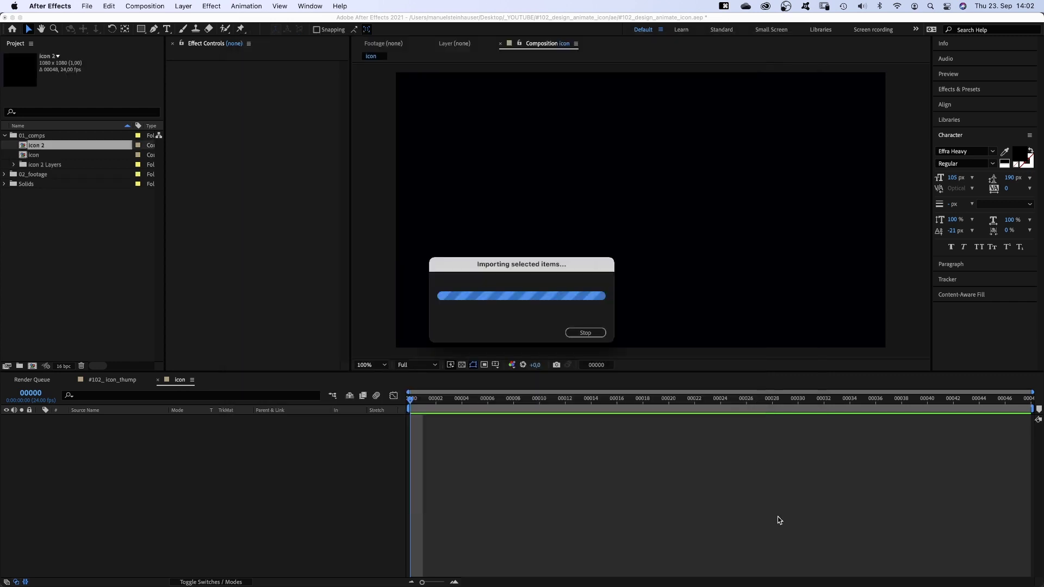
Step: Inspect the icon 2 comp's Background layer, then select the 01_comps folder
double_click(38, 156)
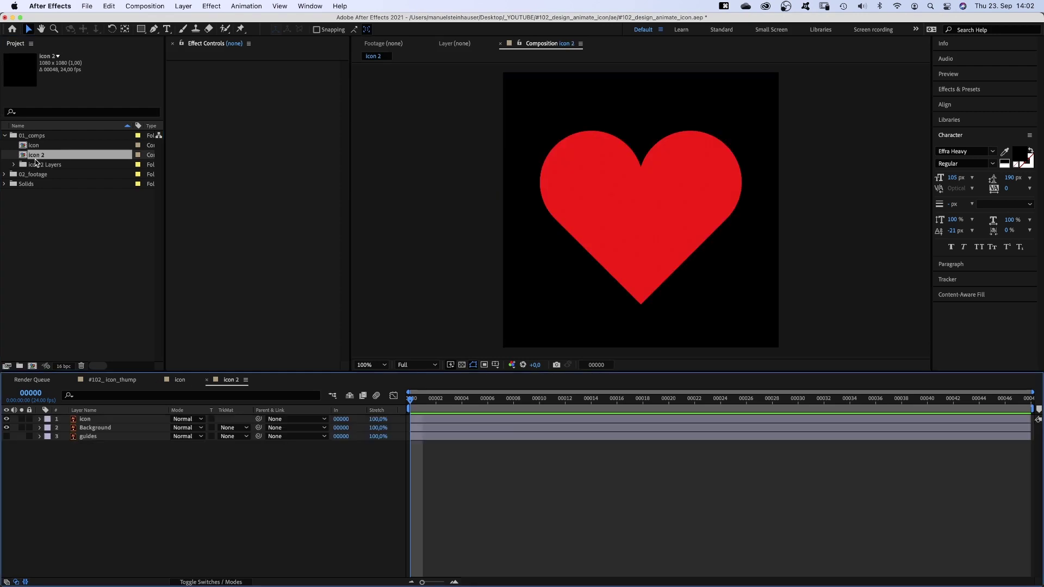
click(90, 428)
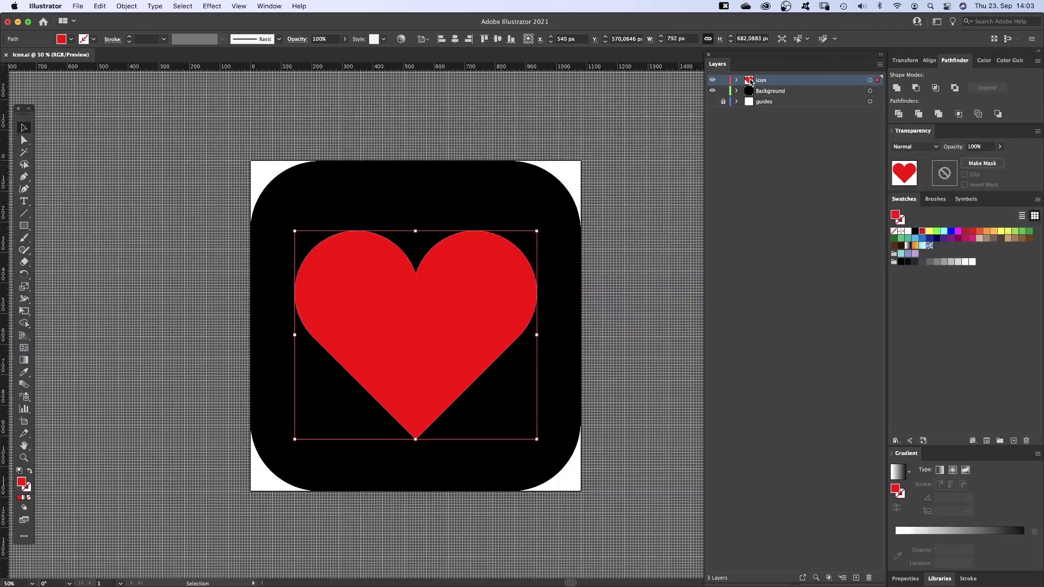
key(super+Tab)
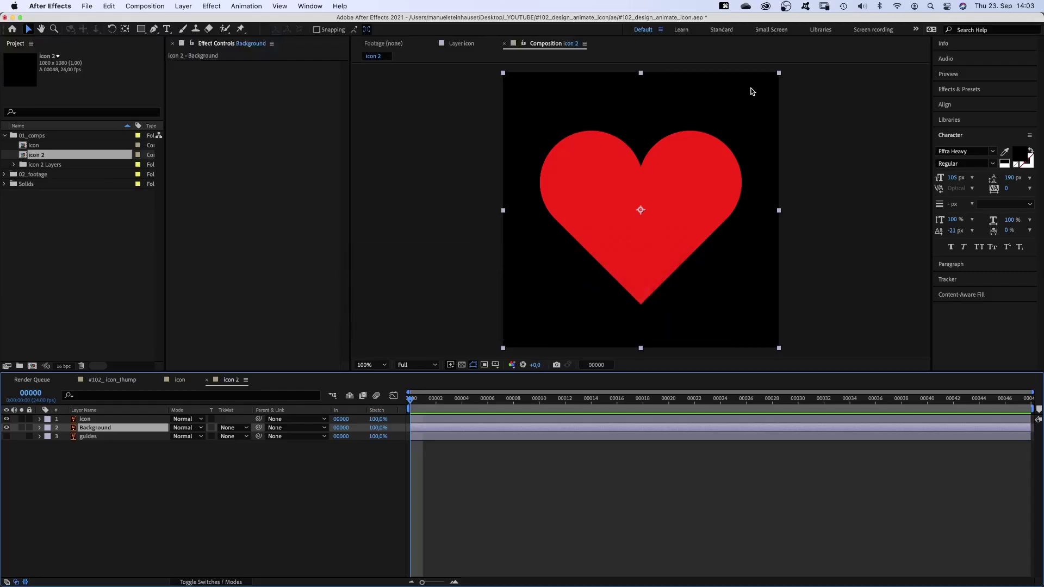
click(31, 138)
Step: Import icon.ai again as single footage and open the icon composition
key(super+i)
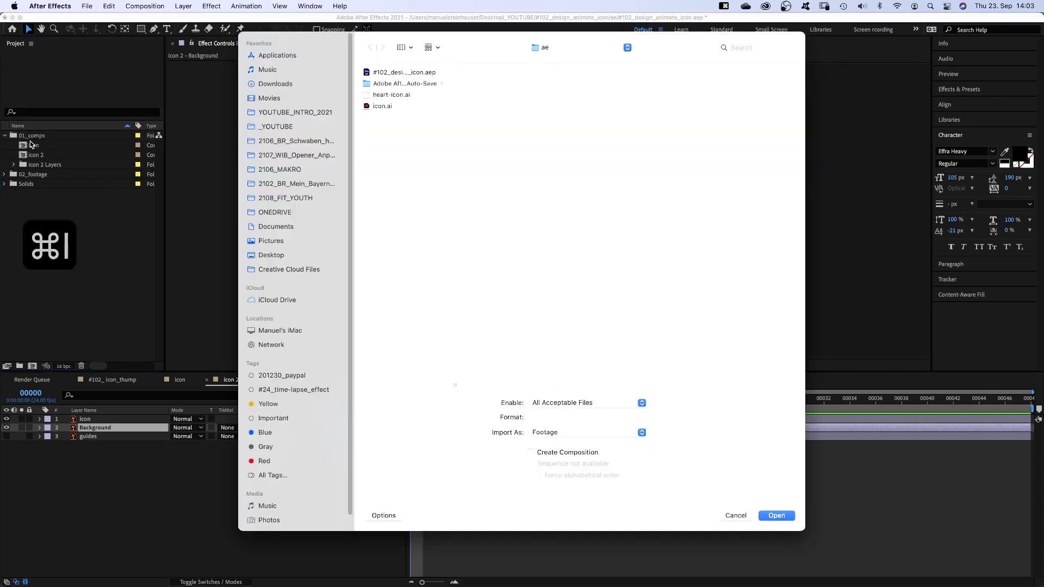
click(383, 106)
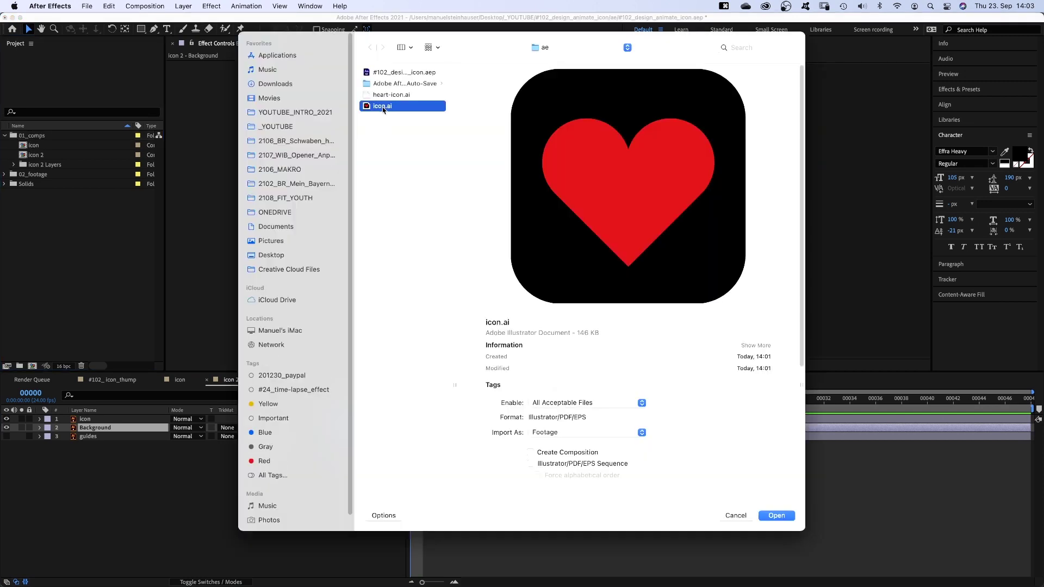
click(775, 516)
click(601, 329)
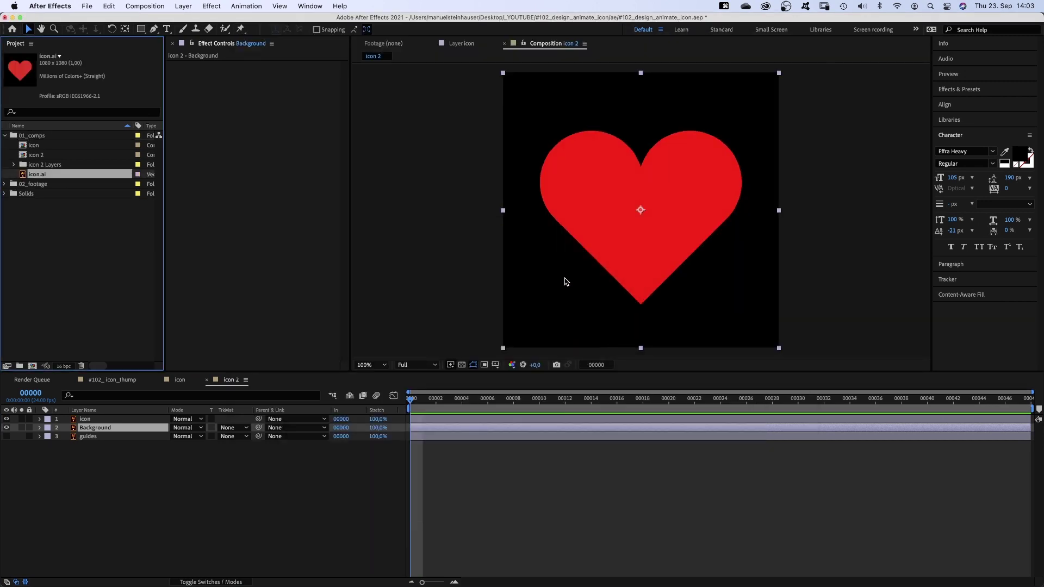
double_click(33, 145)
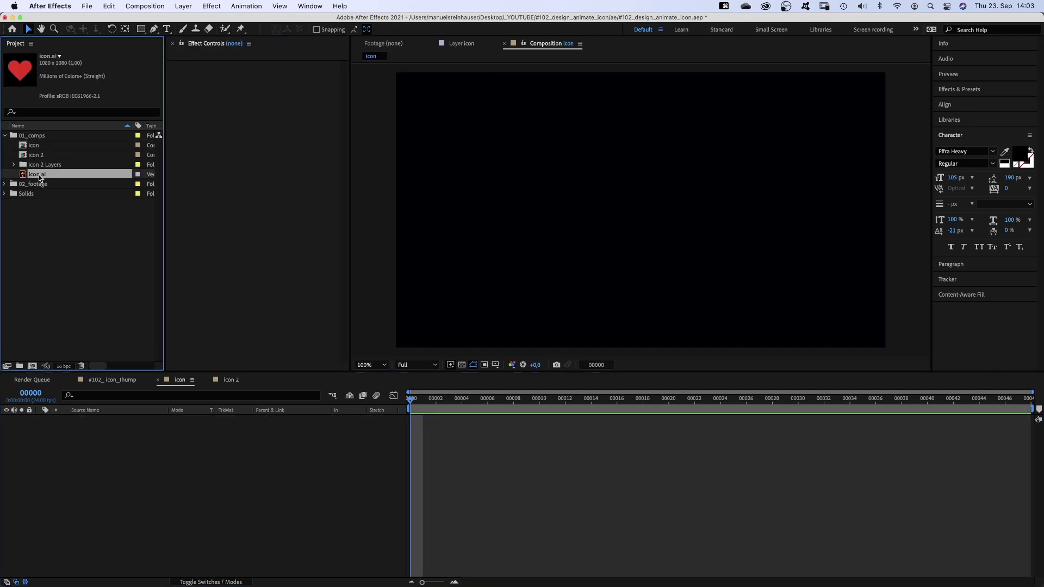
Step: Add icon.ai to the icon comp and create shapes from its vector layer
drag(38, 174, 132, 447)
right_click(96, 424)
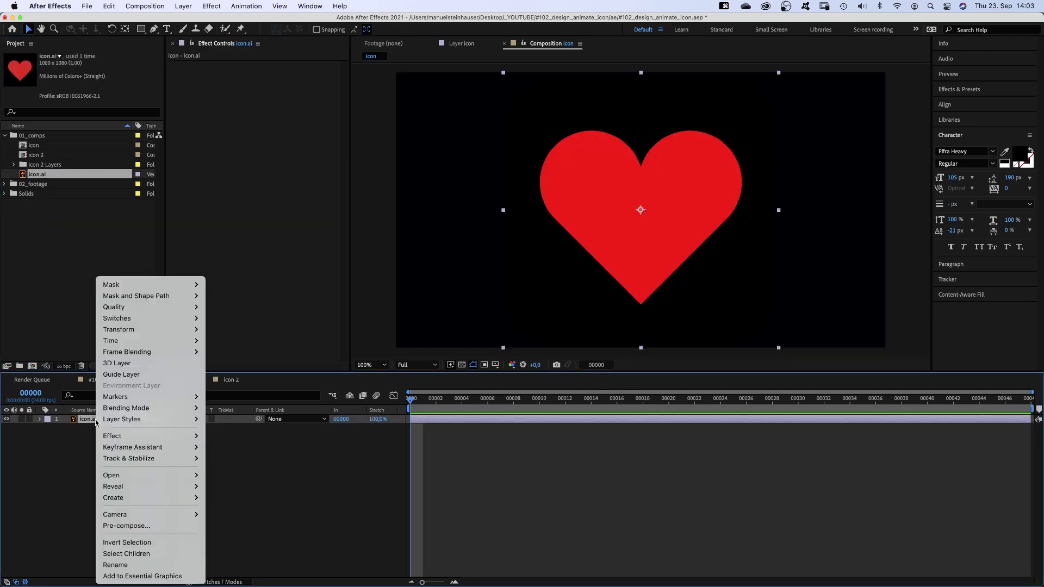
mouse_move(136, 499)
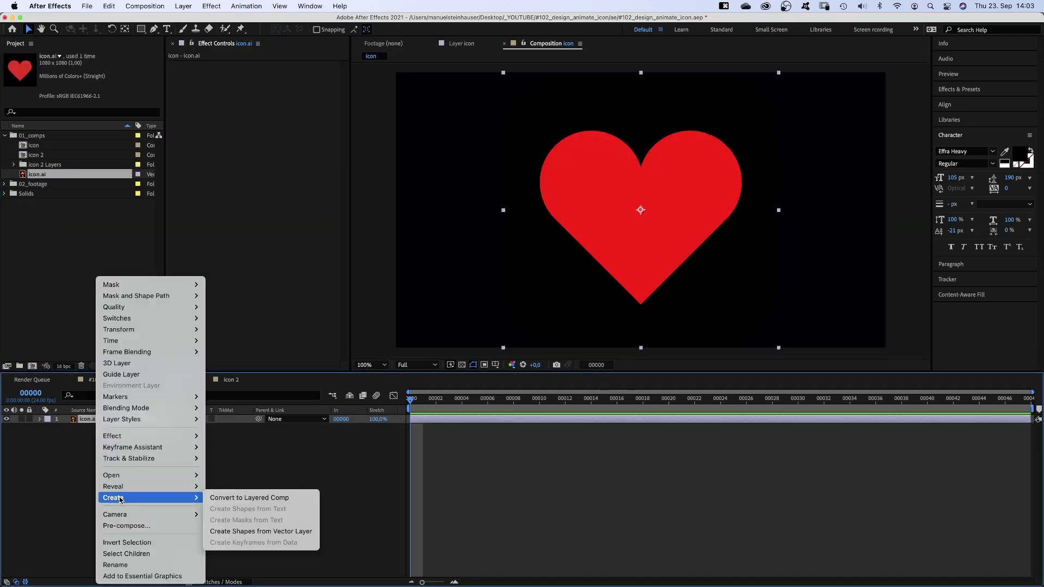
click(247, 531)
Step: Expand the icon Outlines layer's Contents to inspect Group 1 and Group 2
click(220, 509)
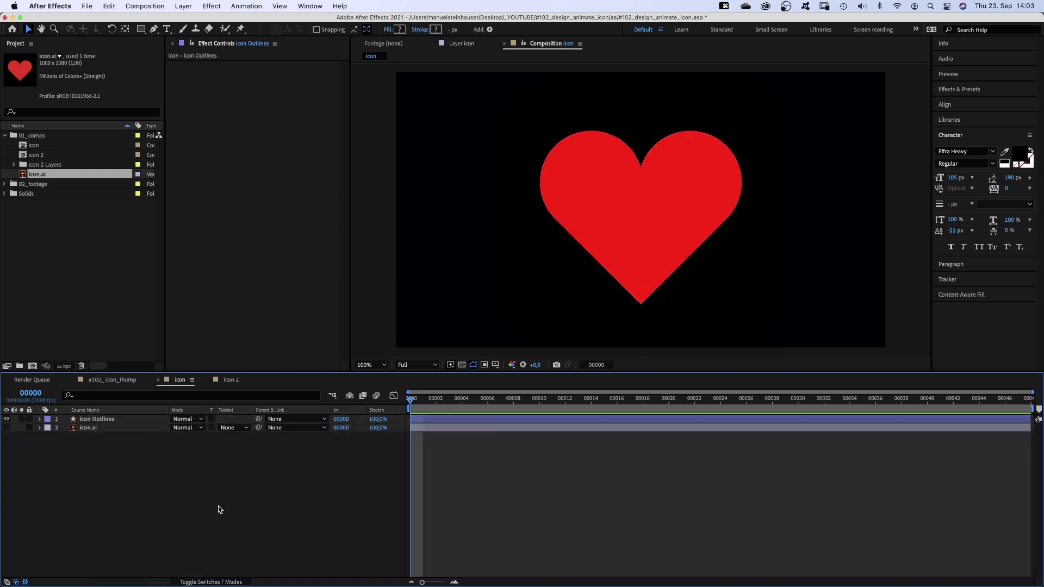
click(97, 419)
click(39, 419)
click(50, 428)
click(56, 437)
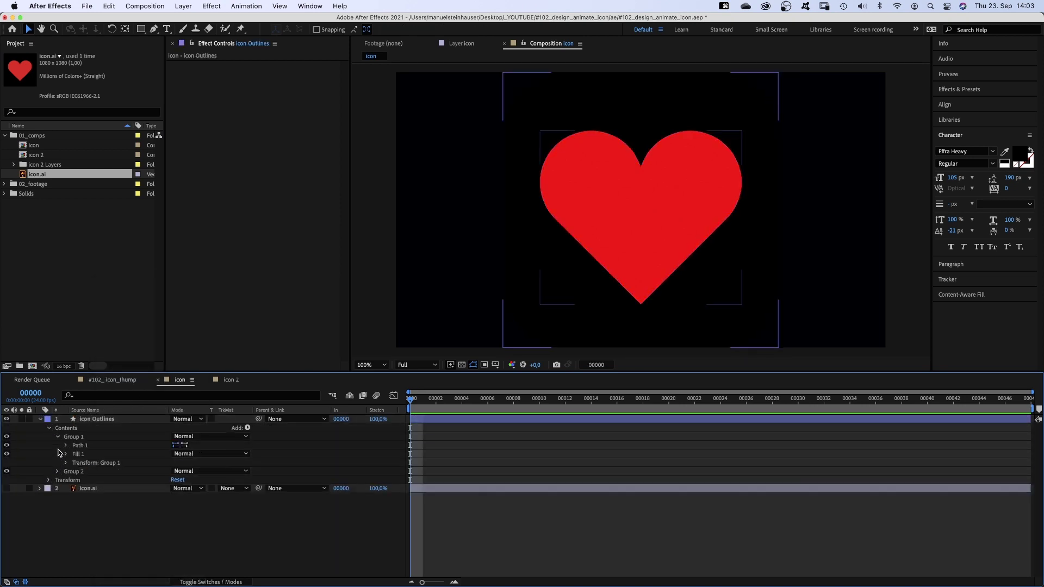
click(57, 471)
click(89, 427)
click(74, 437)
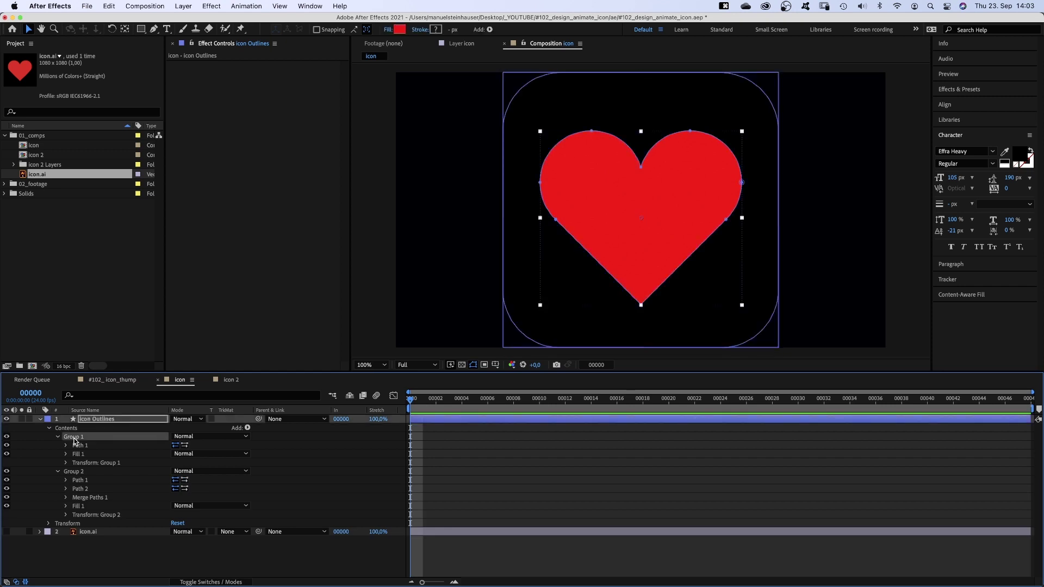
click(92, 418)
Step: Duplicate icon Outlines, name the copy 'heart', and begin renaming the original
key(super+d)
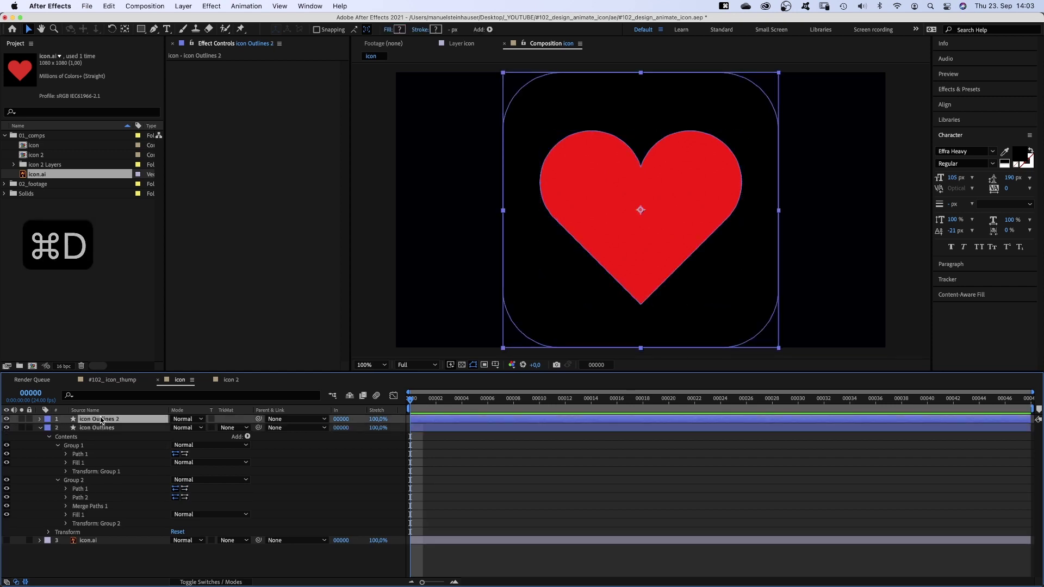
key(Return)
text(heart)
key(Return)
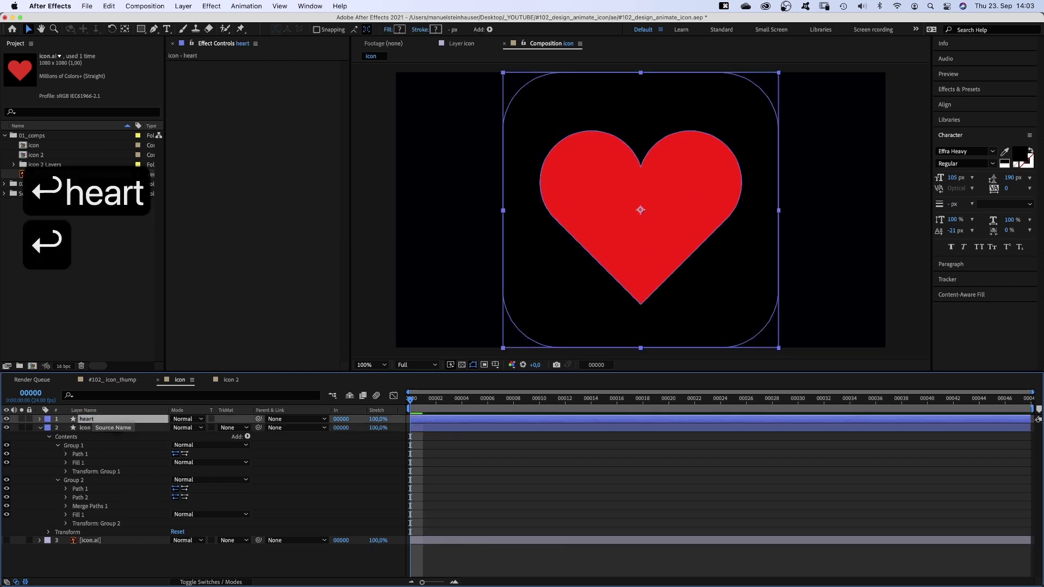
click(102, 428)
key(Return)
Step: Name the layer 'background' and delete its Group 1 heart, keeping only the rounded square
text(back)
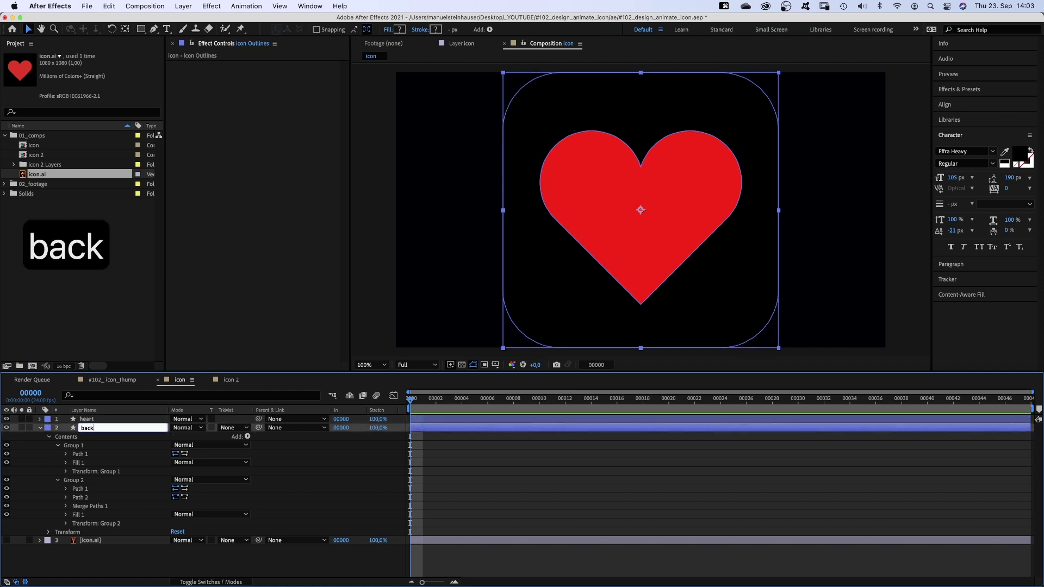
text(ground)
key(Return)
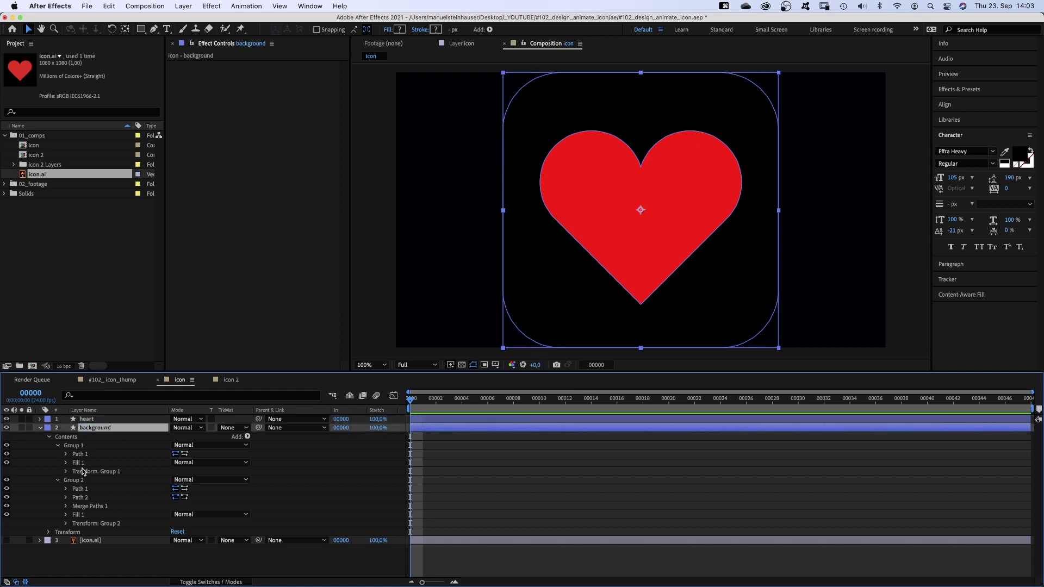
click(74, 446)
key(BackSpace)
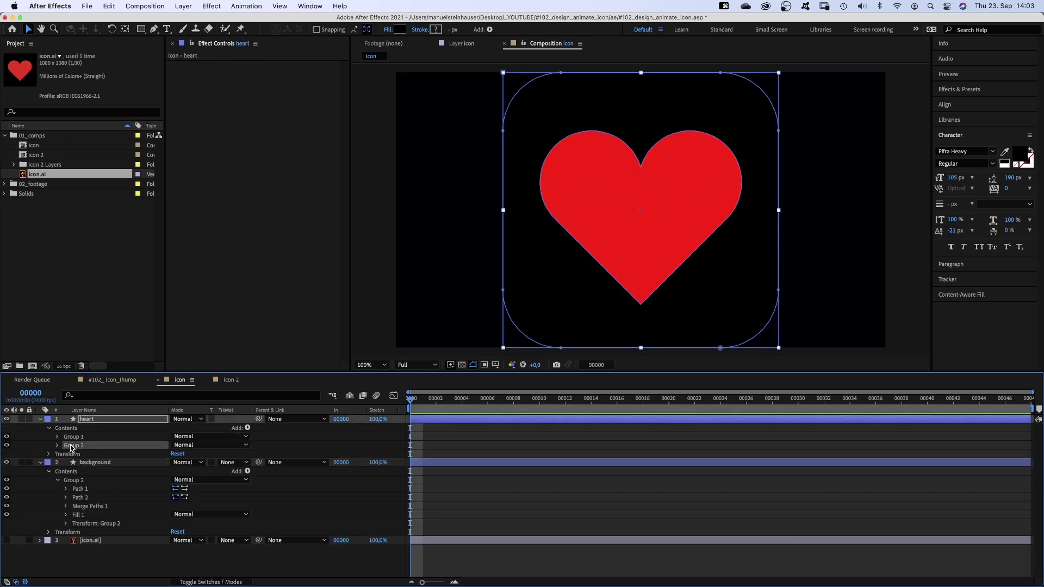
click(39, 428)
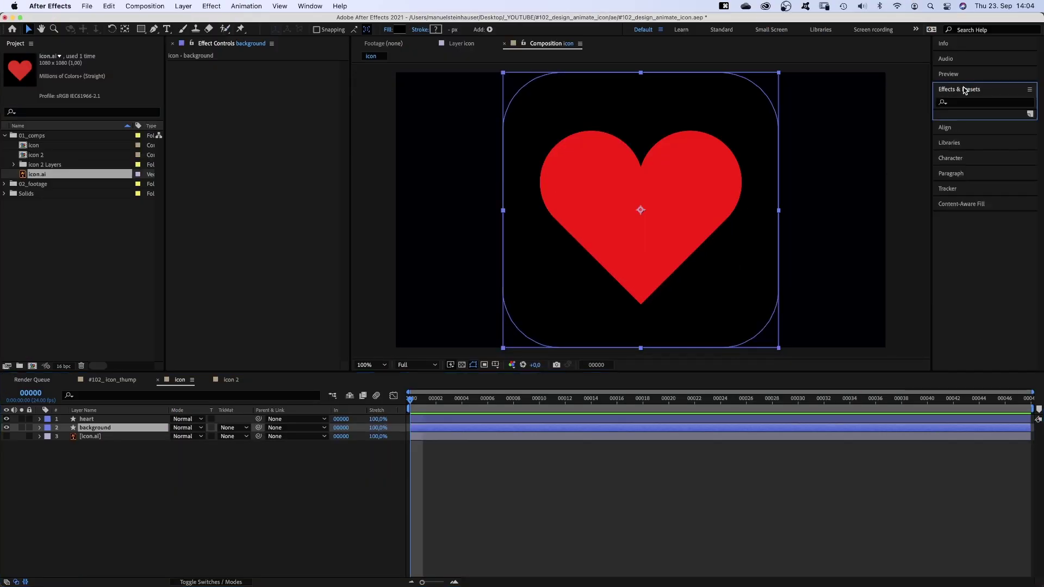
Step: Apply Gradient Ramp to background, running from top-left to bottom-right
click(961, 89)
click(963, 103)
text(grad)
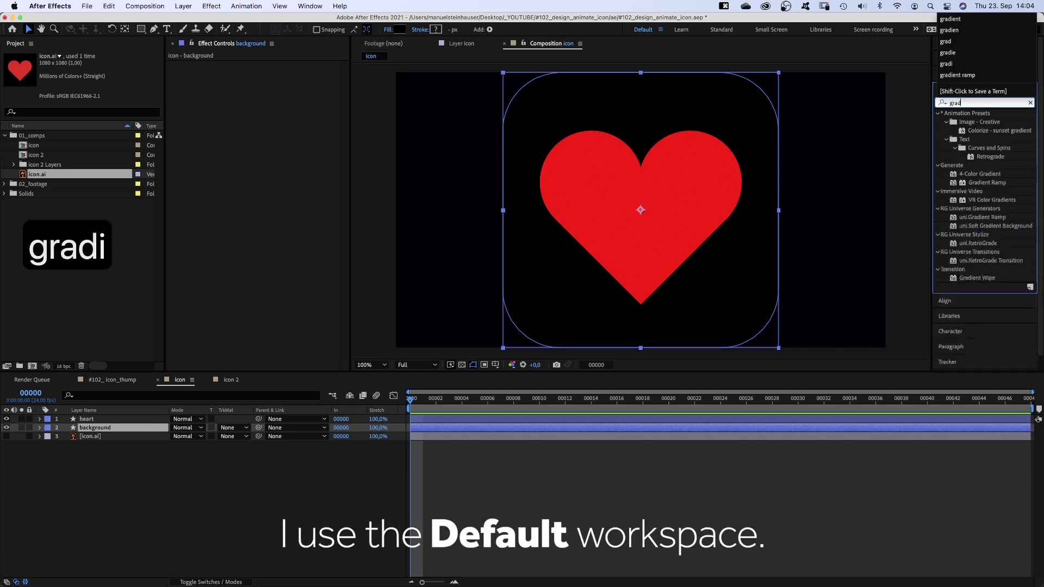
text(ient ramp)
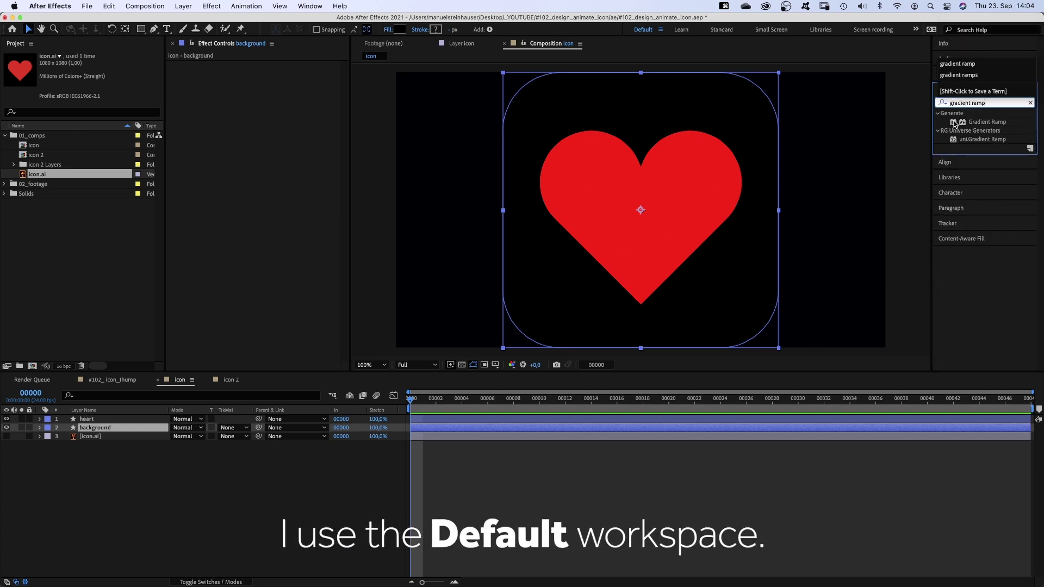
drag(958, 122, 390, 253)
drag(201, 87, 203, 88)
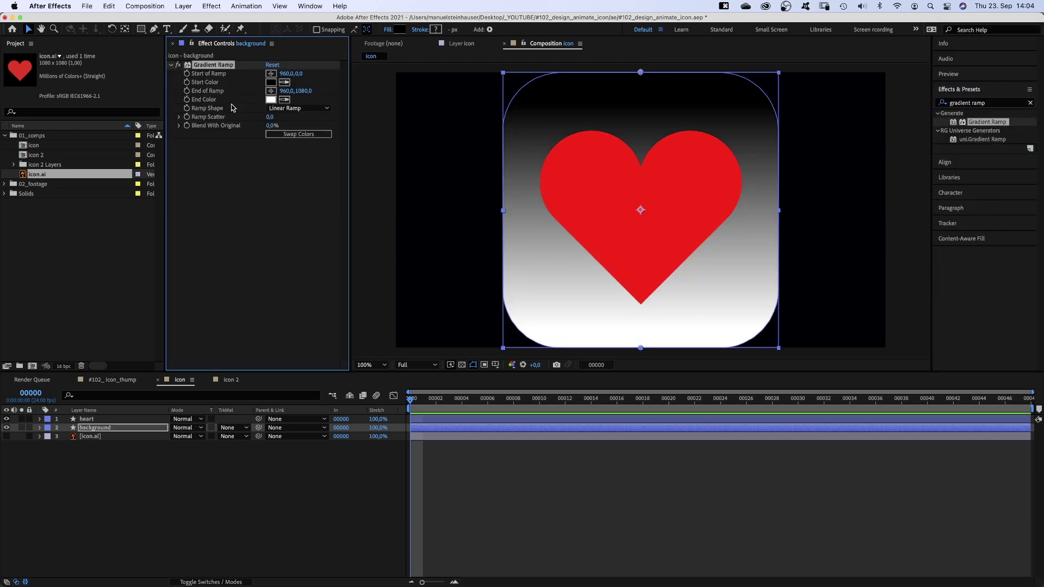
click(271, 74)
click(490, 69)
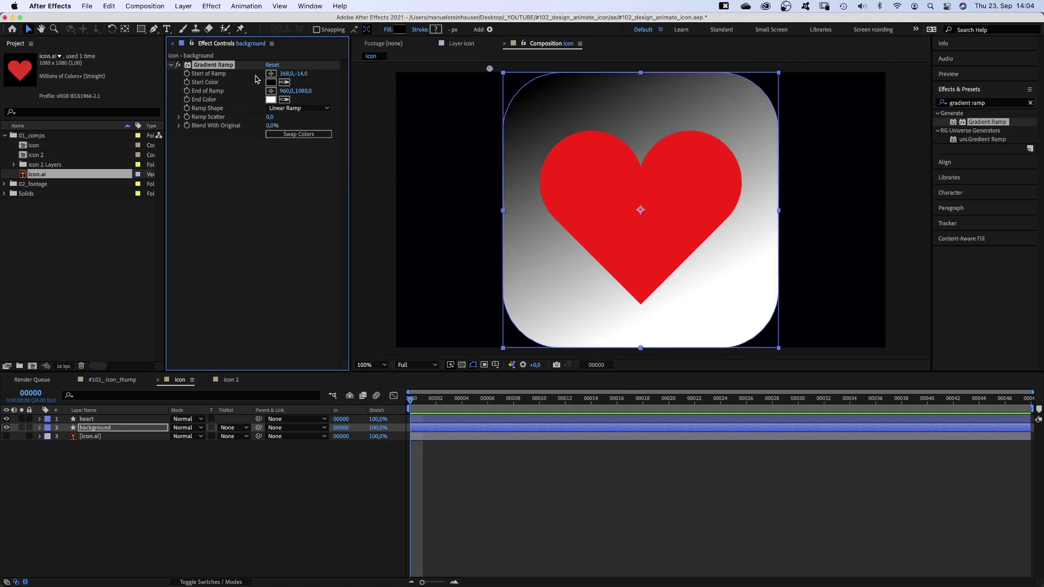
click(271, 90)
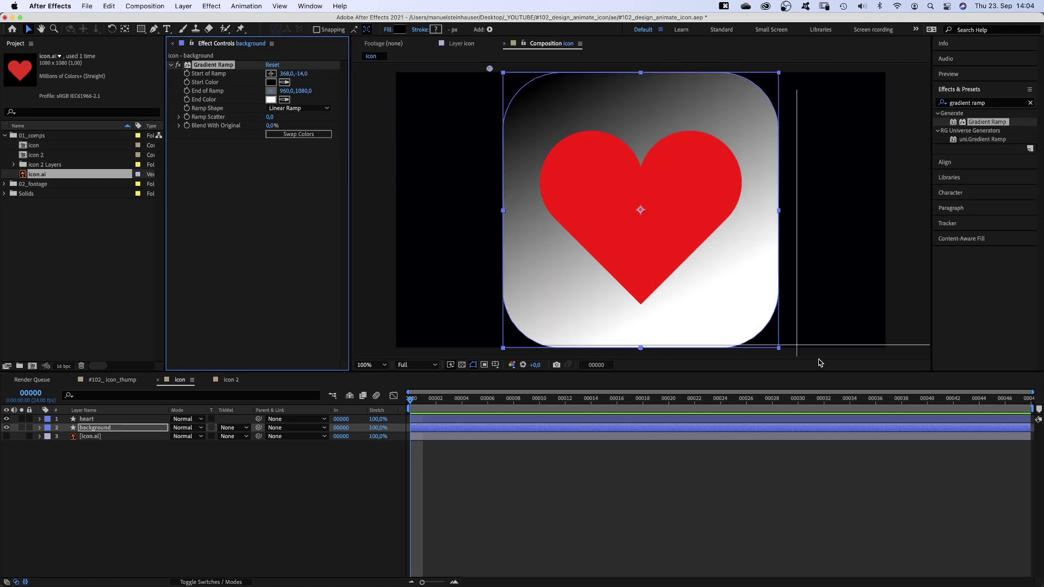
click(792, 354)
Step: Set the gradient start colour to white and the end colour to purple
click(270, 82)
click(315, 236)
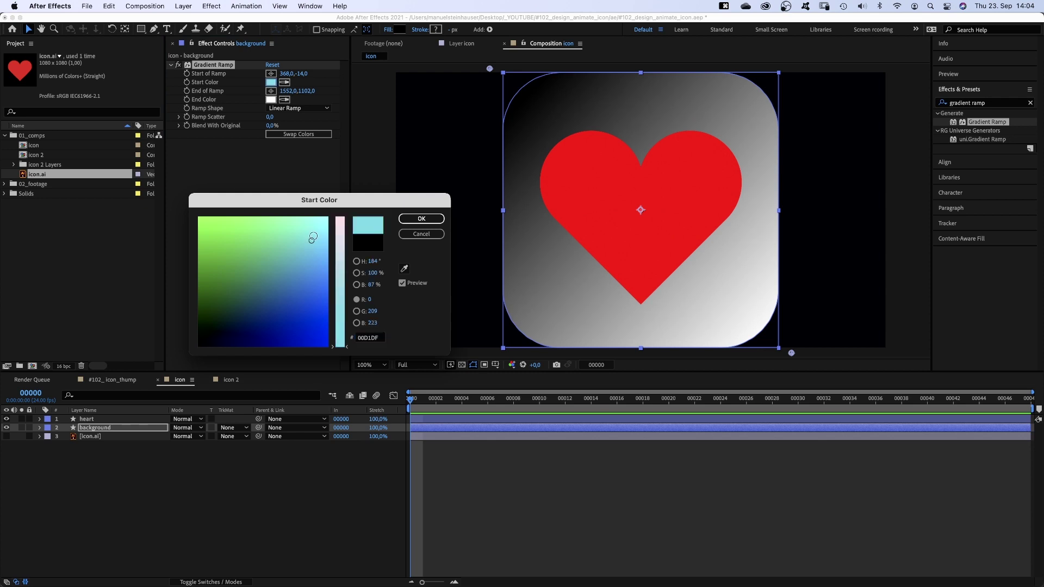
click(341, 217)
click(422, 219)
click(270, 100)
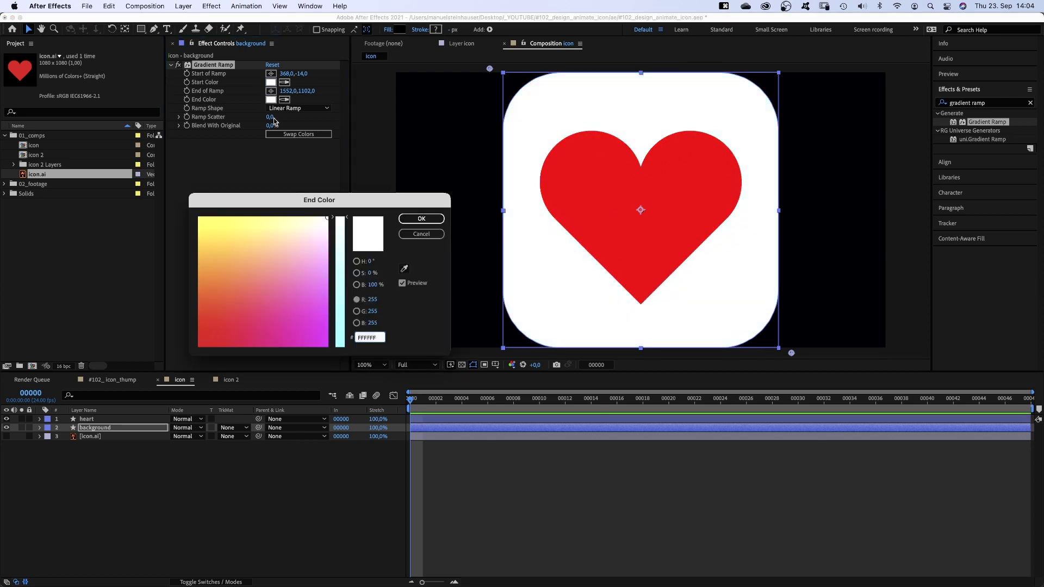
click(333, 305)
mouse_move(288, 302)
mouse_down()
mouse_move(300, 318)
mouse_move(292, 306)
mouse_up()
click(342, 277)
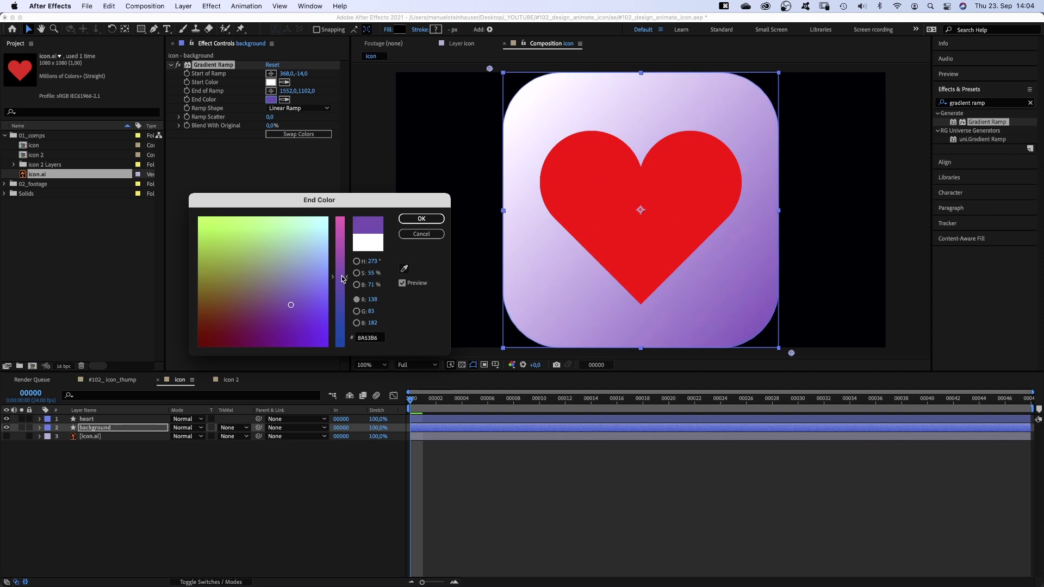
click(419, 219)
Step: Raise Ramp Scatter to about 50 and push the gradient end further down-right
drag(271, 117, 307, 114)
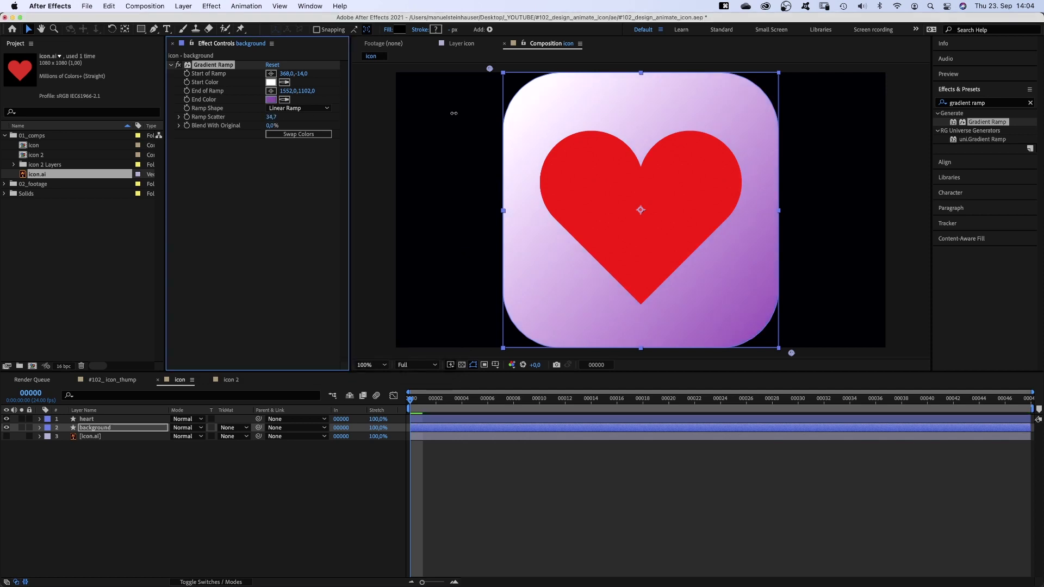
click(370, 285)
key(comma)
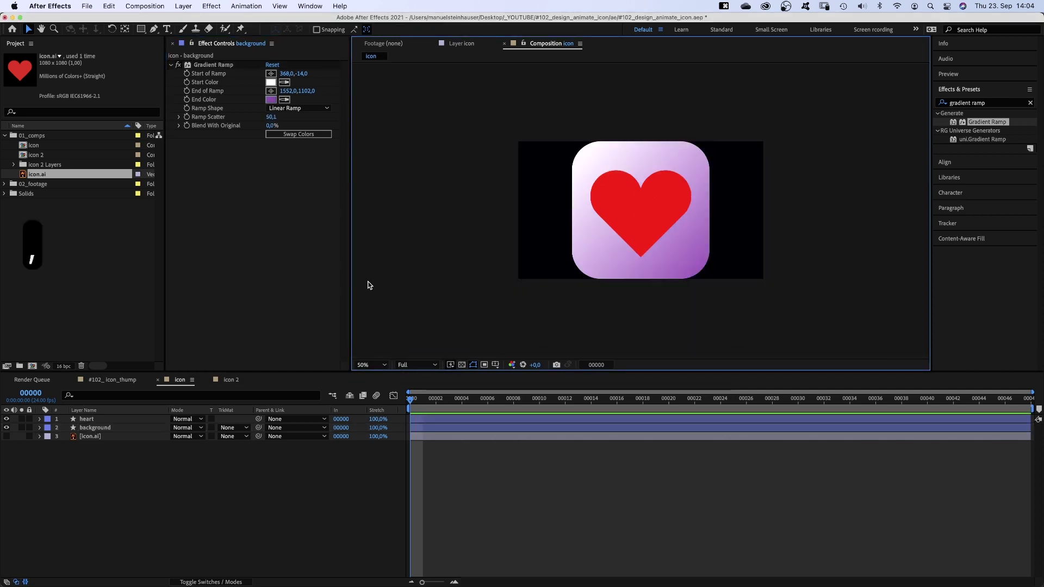
click(213, 65)
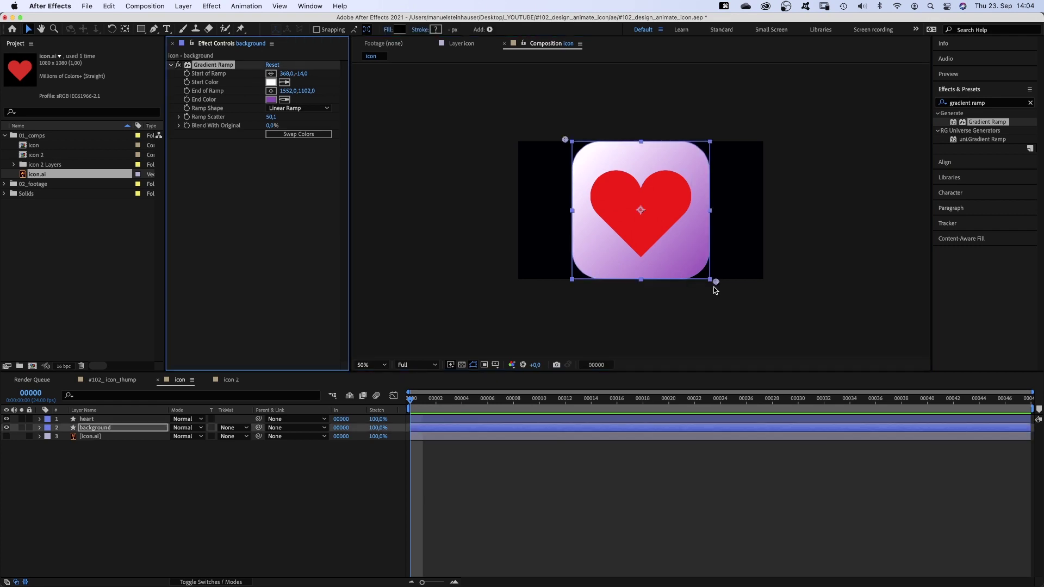
drag(714, 287, 763, 329)
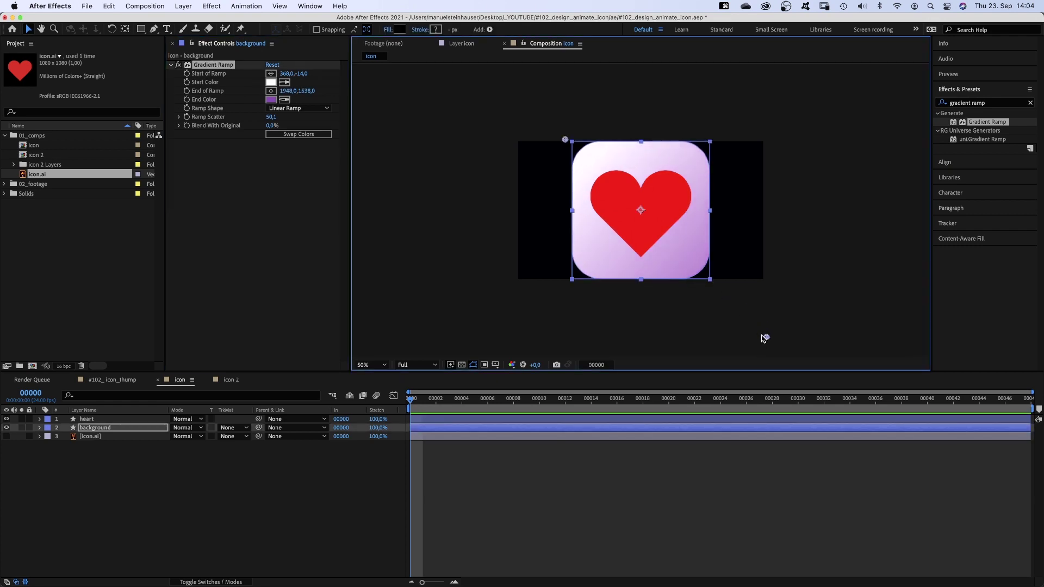
key(period)
click(90, 420)
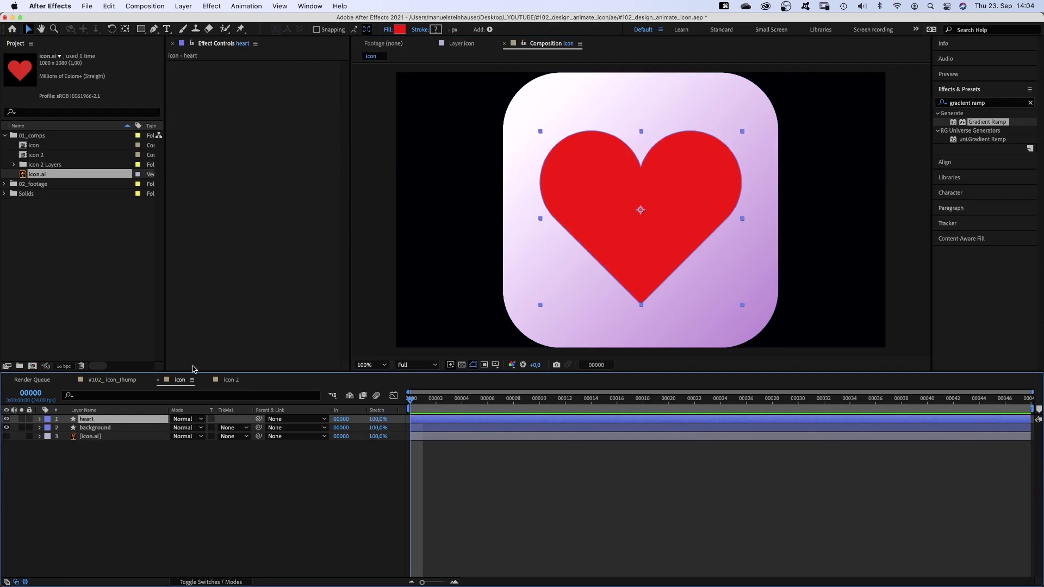
Step: Apply Gradient Ramp to the heart, running diagonally from its top-left to bottom-right
drag(944, 121, 918, 156)
drag(200, 87, 200, 87)
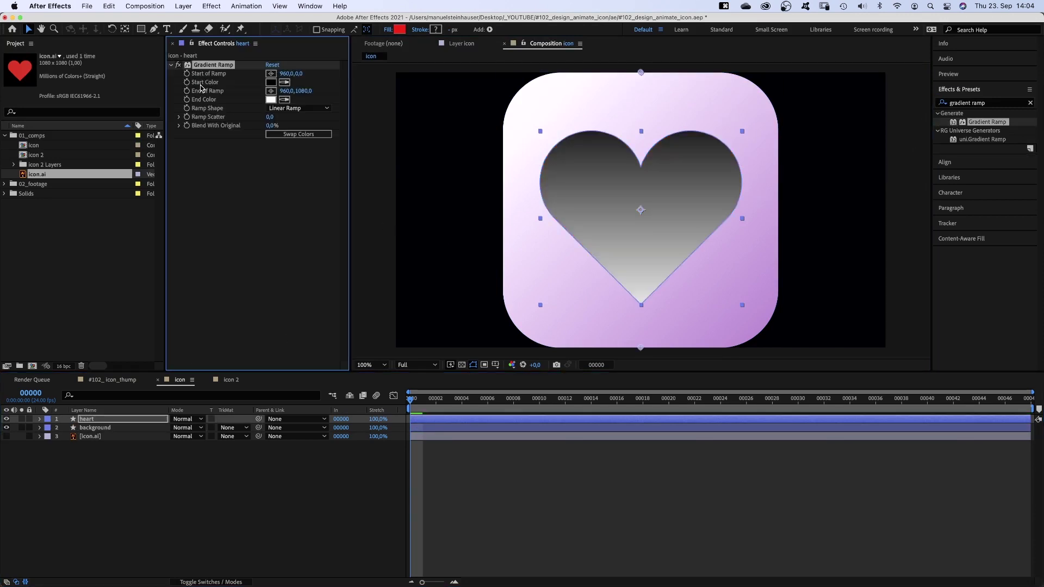
drag(641, 72, 539, 132)
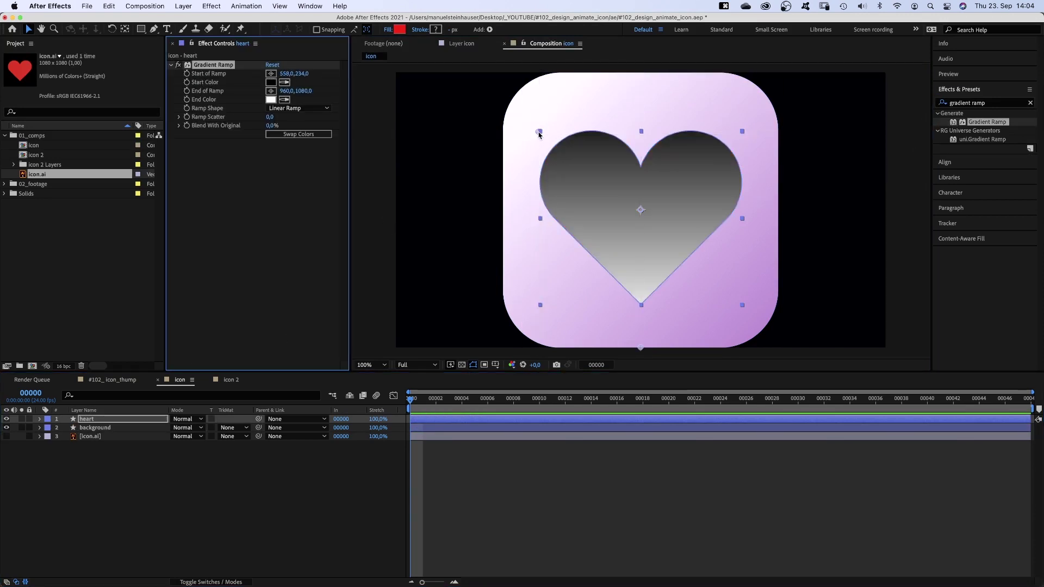
drag(641, 347, 710, 279)
Step: Set the heart gradient colours to deep pink (FF3A59) and purple (9441D0)
click(271, 82)
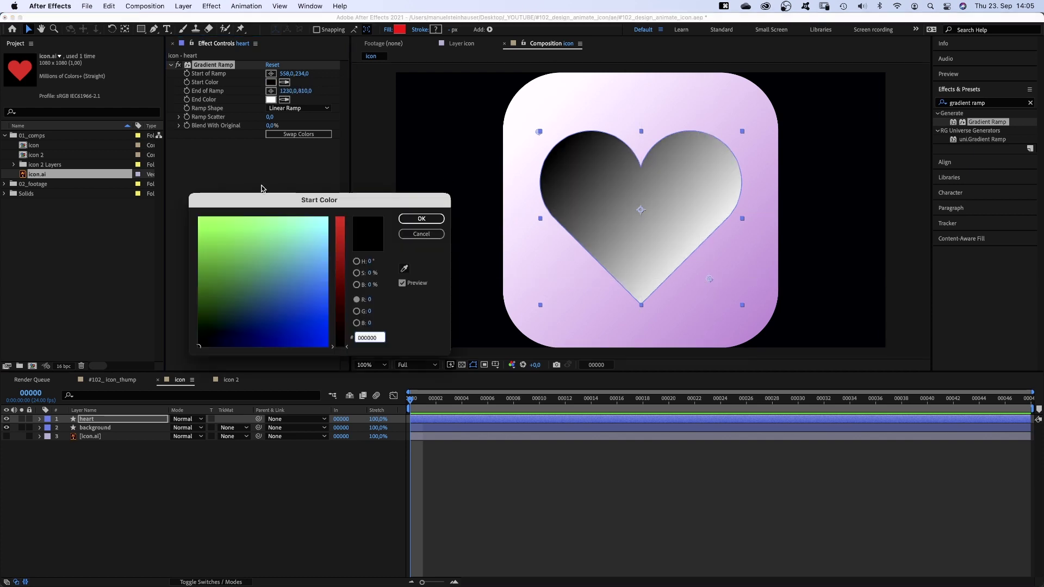
drag(340, 346, 340, 217)
click(247, 310)
drag(247, 311, 243, 317)
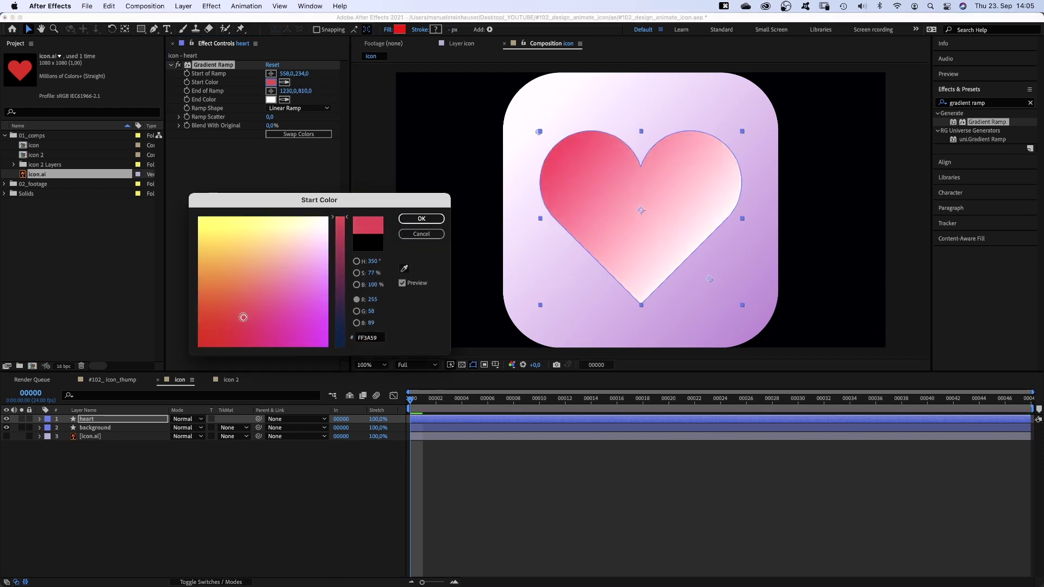
click(426, 219)
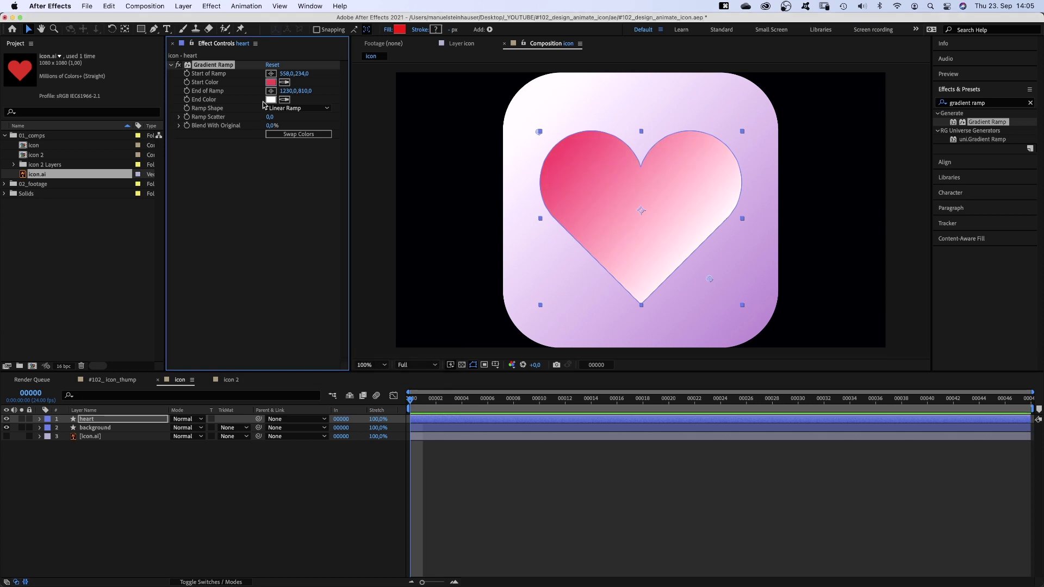
click(271, 100)
drag(293, 282, 304, 313)
click(341, 274)
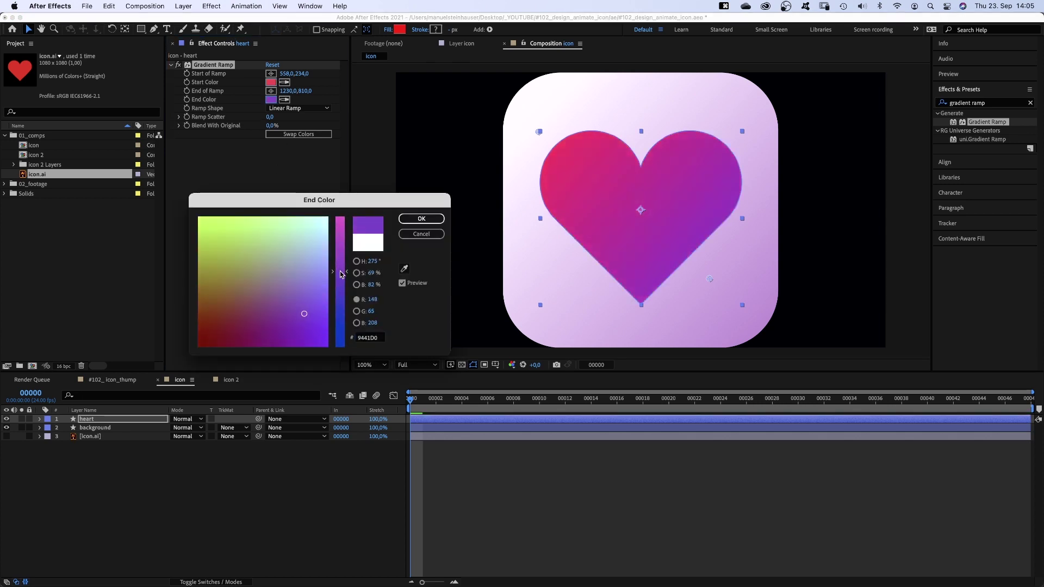
click(411, 222)
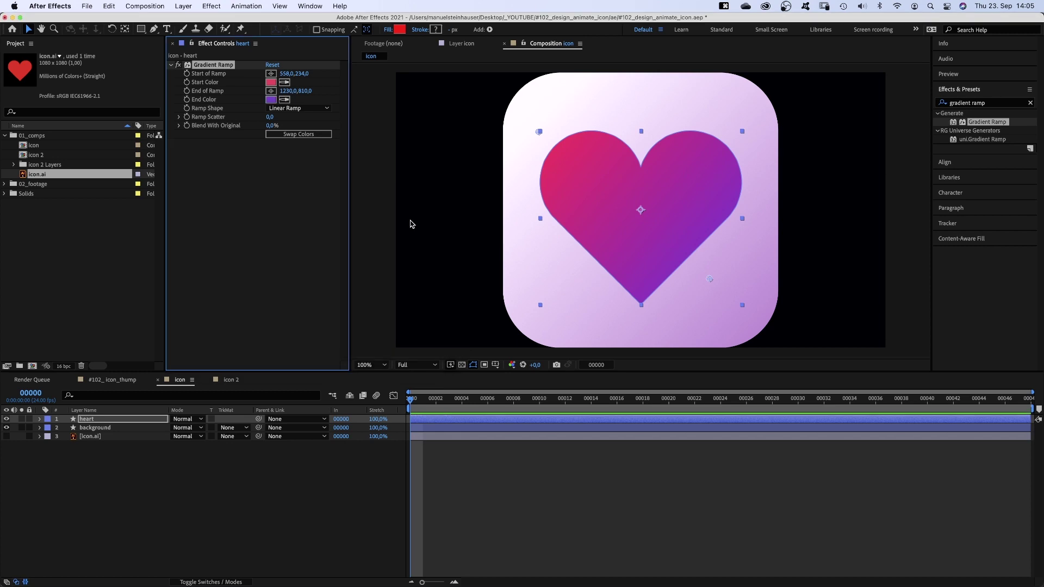
click(210, 6)
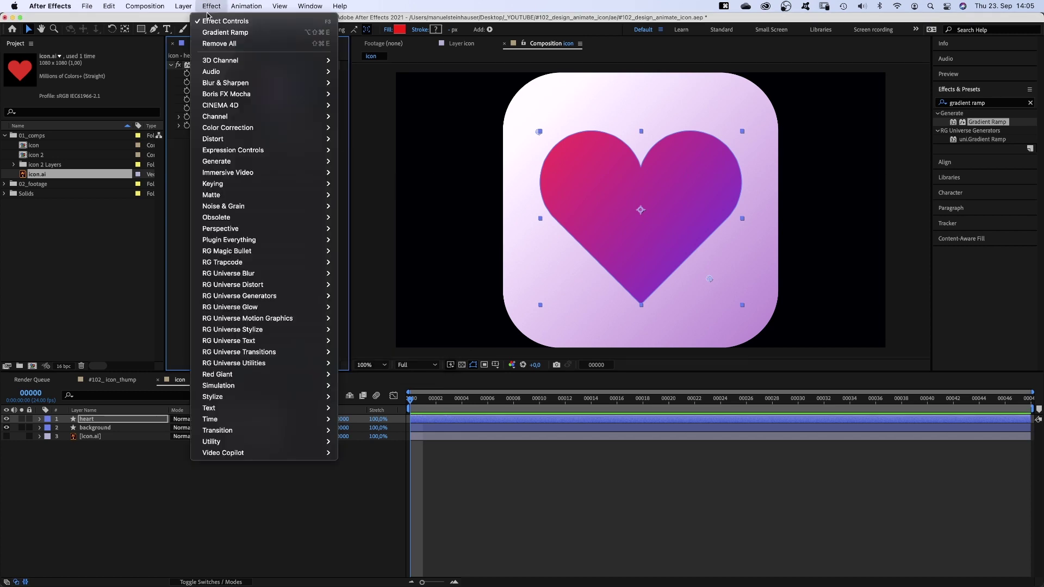
Step: Add a Drop Shadow to the heart with a purple shadow colour
mouse_move(256, 229)
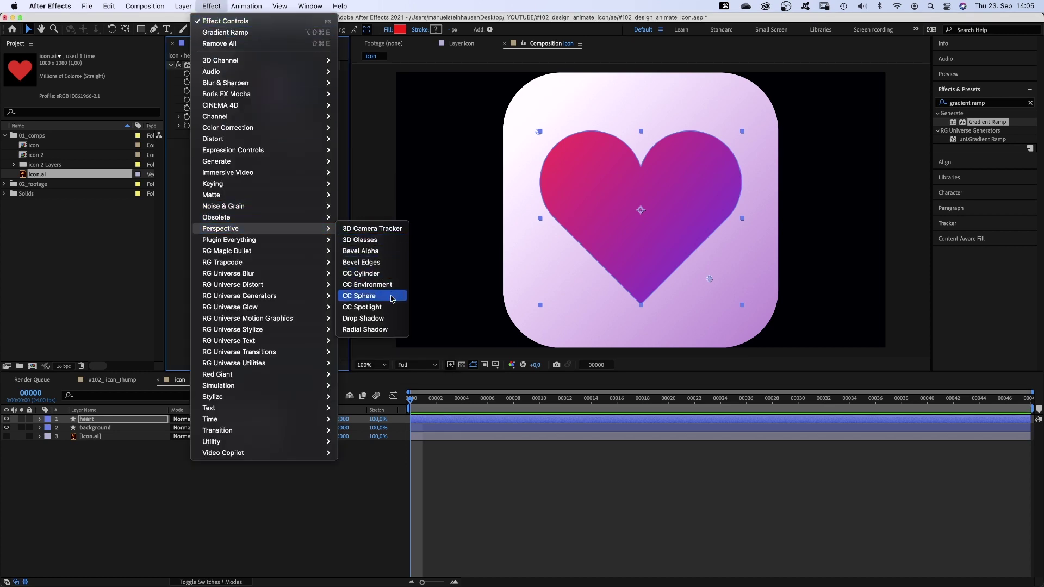
click(375, 318)
click(270, 152)
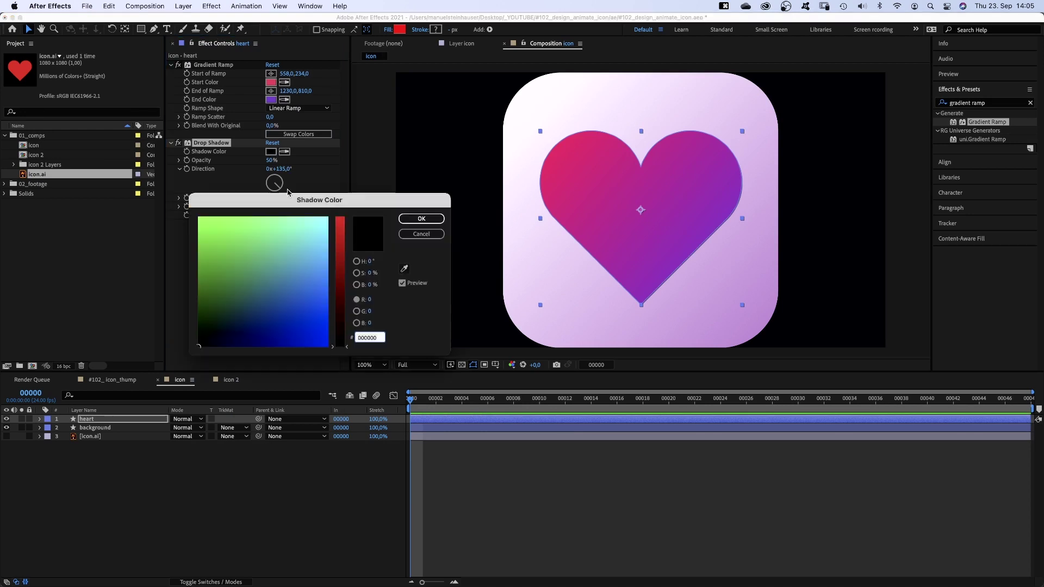
drag(298, 282, 294, 319)
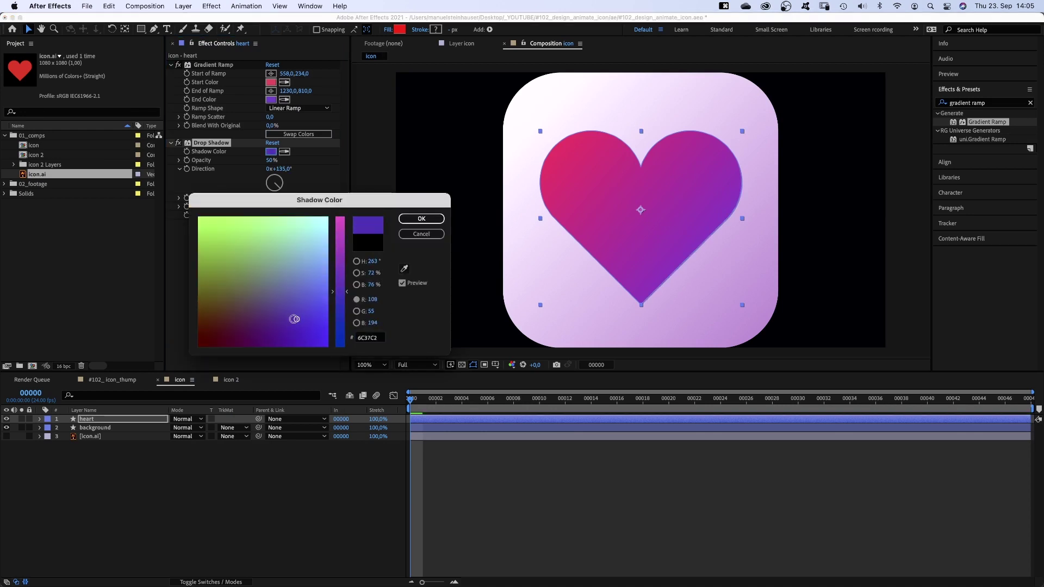
click(408, 218)
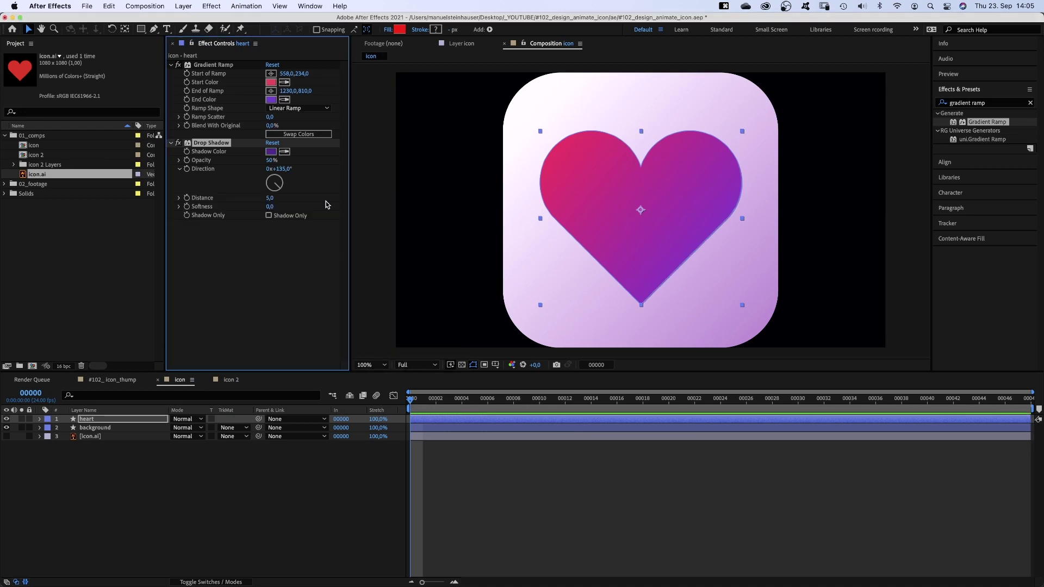
Step: Set the drop shadow Distance to 20 and Softness to 50
text(20)
key(Return)
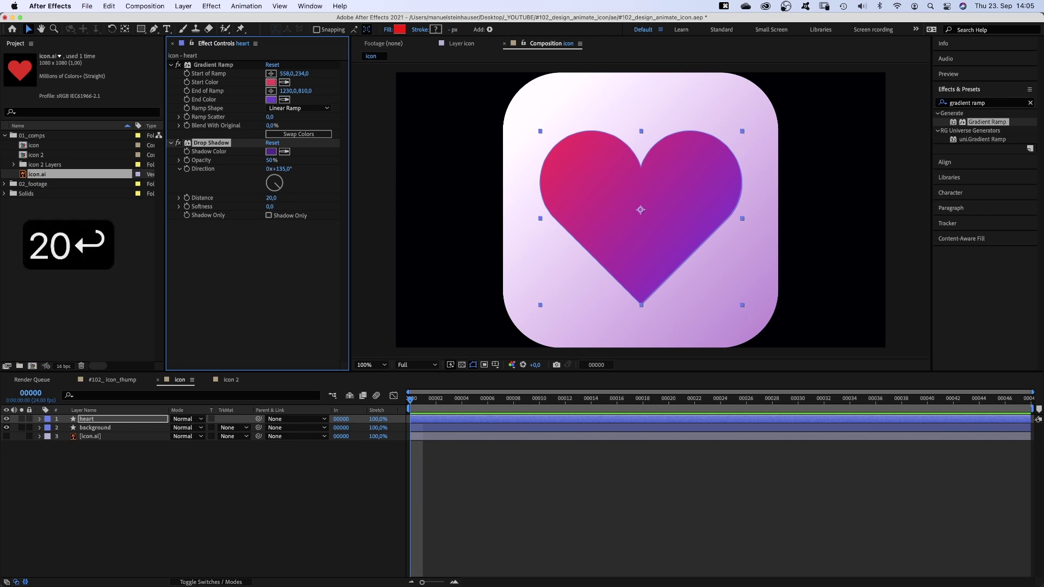
text(50)
key(Return)
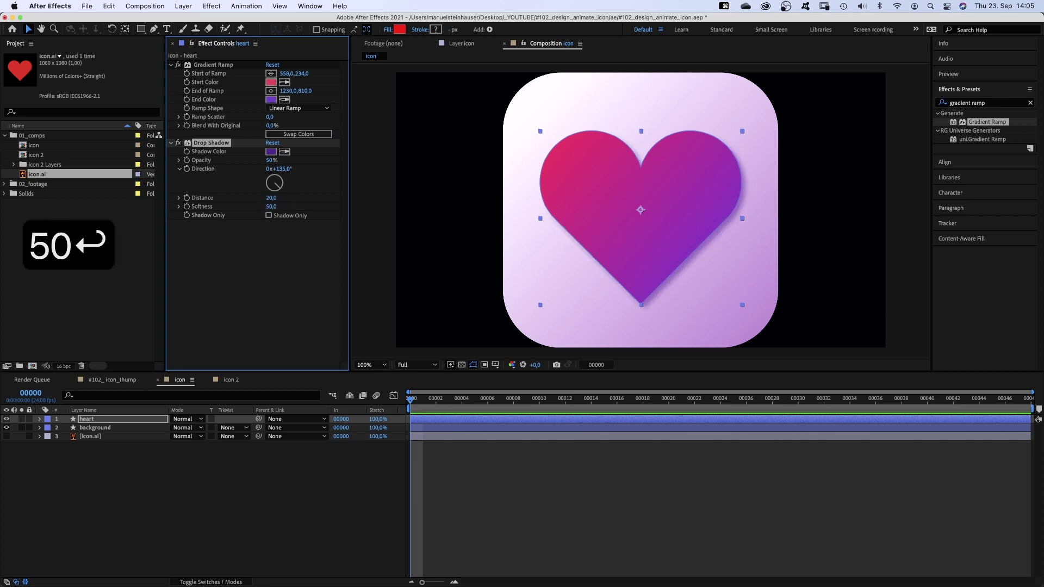
click(167, 480)
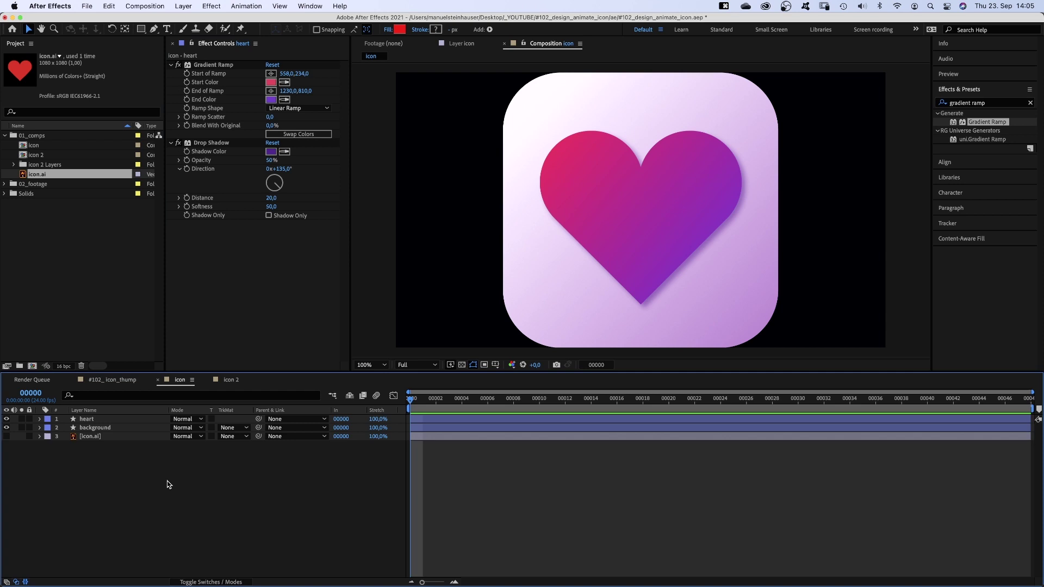
click(82, 422)
Step: Scale heart and background to 50% and start both layers at frame 20
shift+click(90, 429)
key(s)
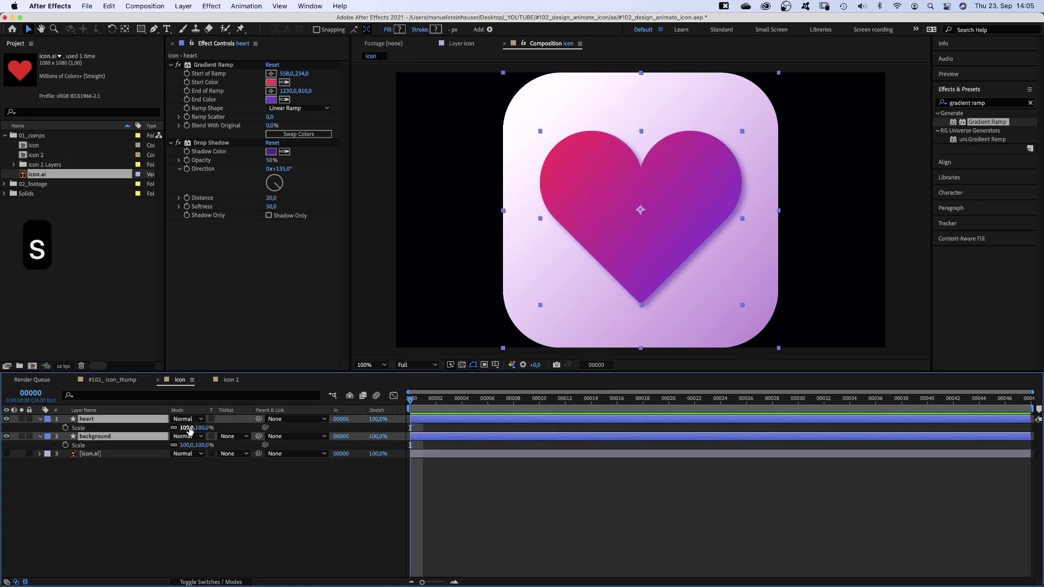
click(187, 428)
text(50)
key(Return)
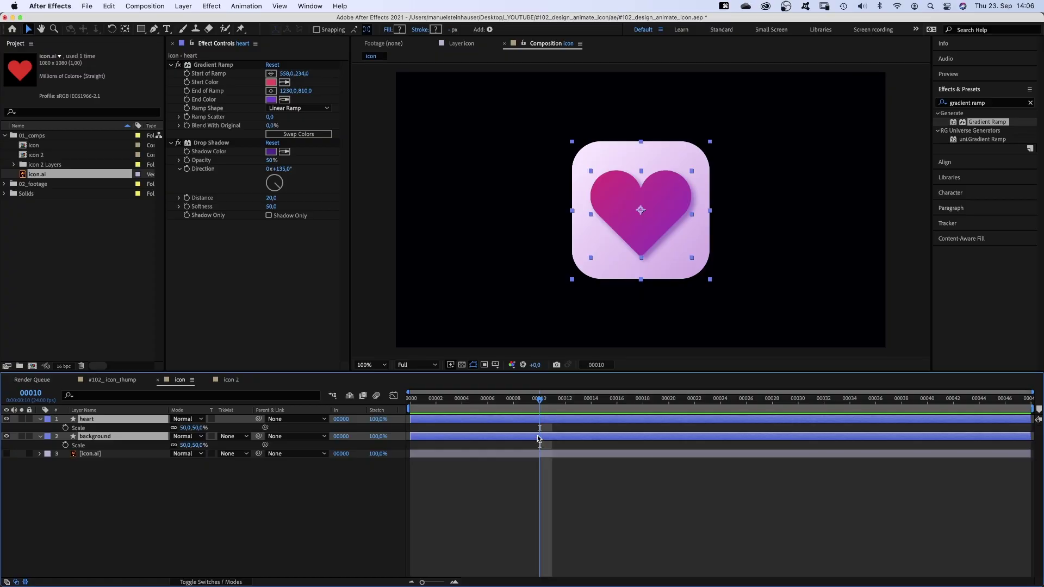
click(662, 400)
click(662, 400)
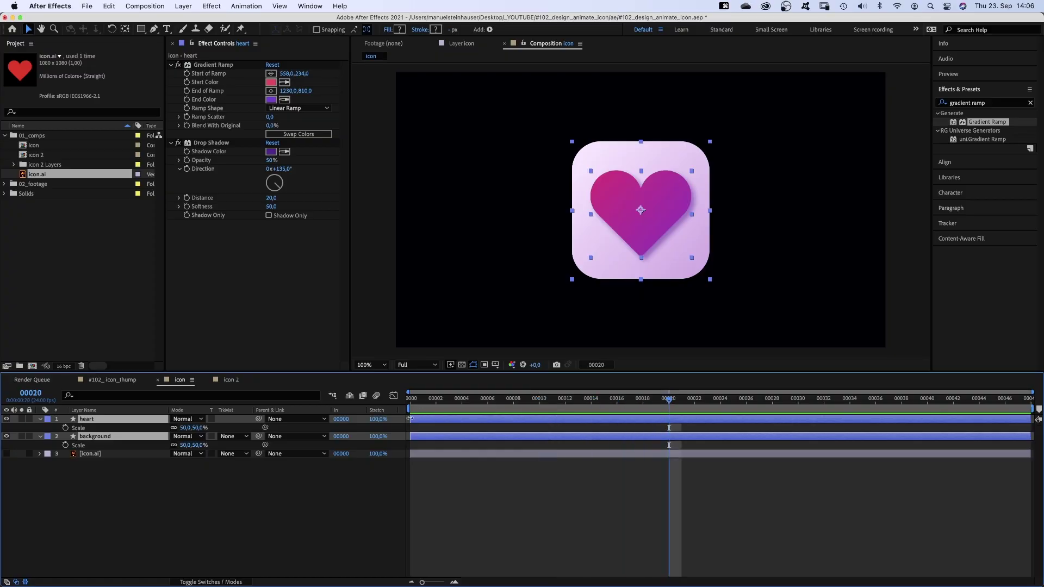
drag(411, 419, 666, 428)
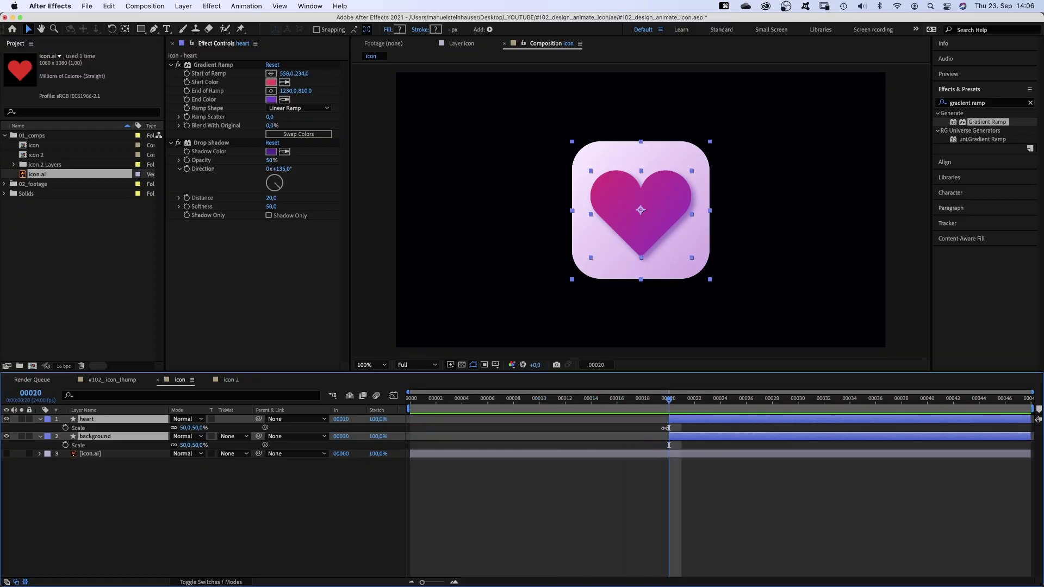
Step: Duplicate heart as heart 2 spanning frames 0–20, then return to the first frame
click(618, 474)
click(688, 419)
key(super+d)
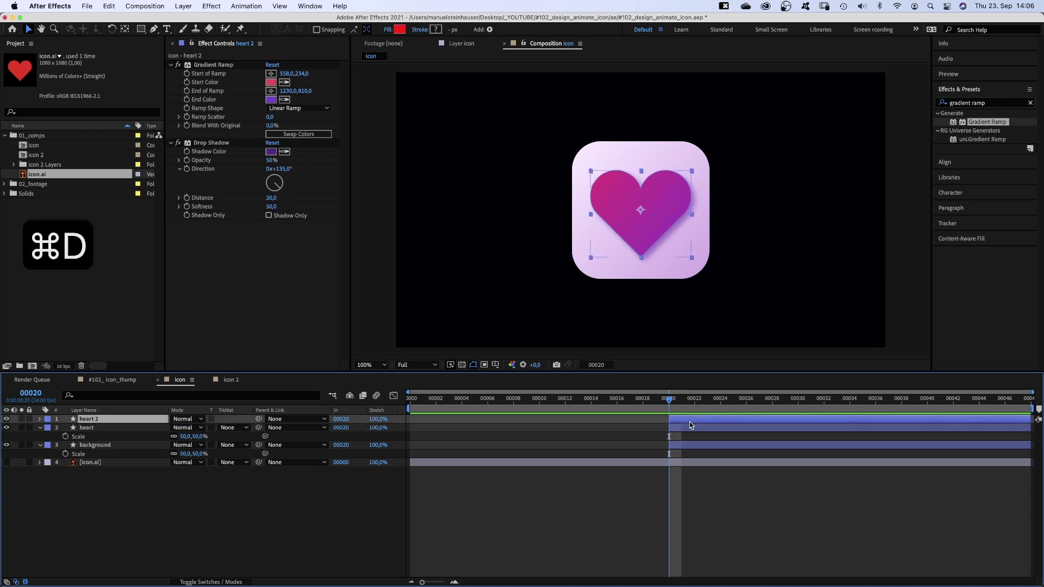
drag(689, 421, 431, 423)
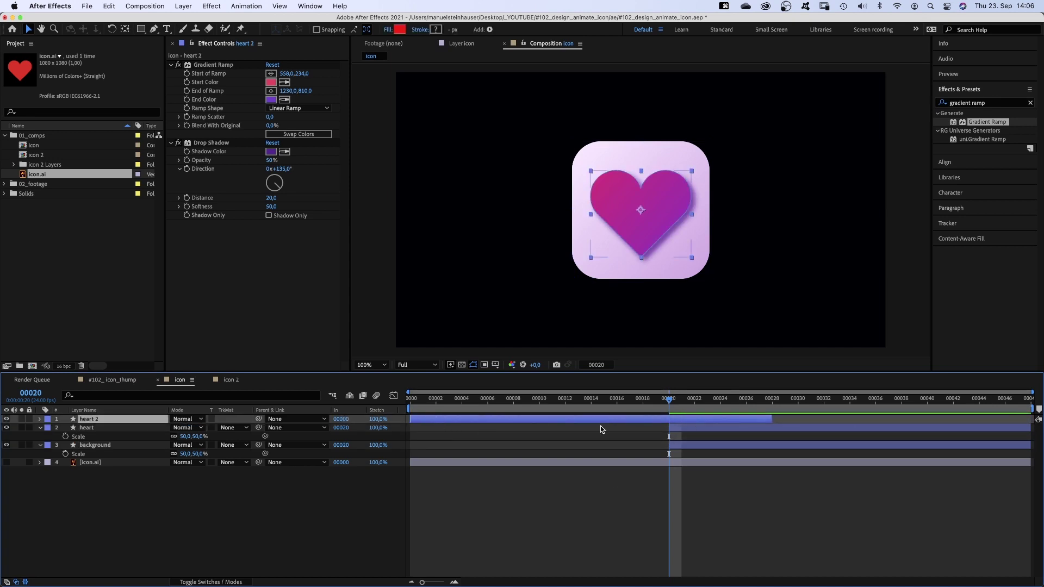
drag(773, 418, 485, 430)
key(Home)
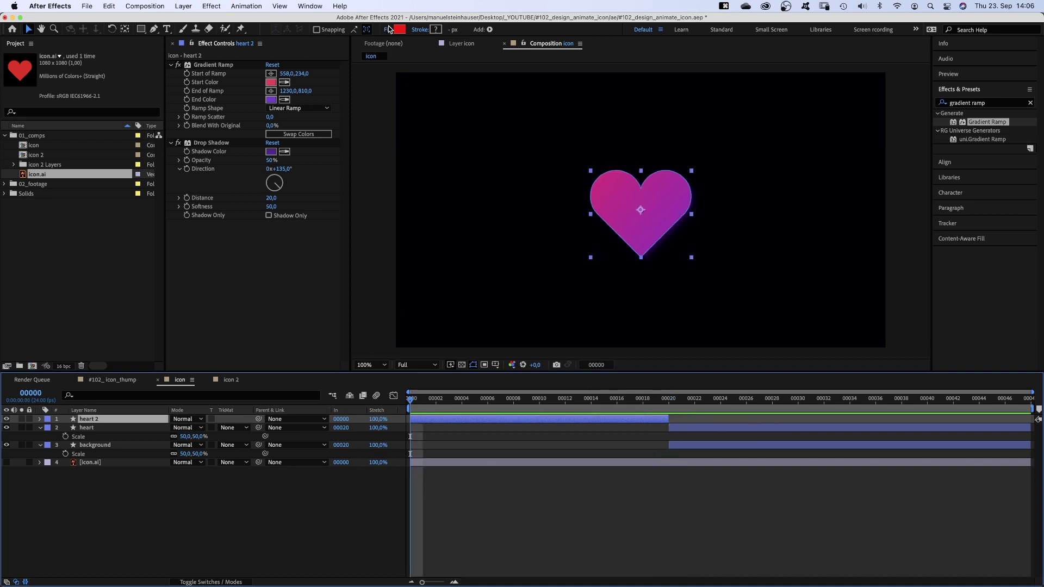
Step: Set heart 2's fill to None and stroke width to 10 px
click(388, 29)
click(462, 234)
click(545, 292)
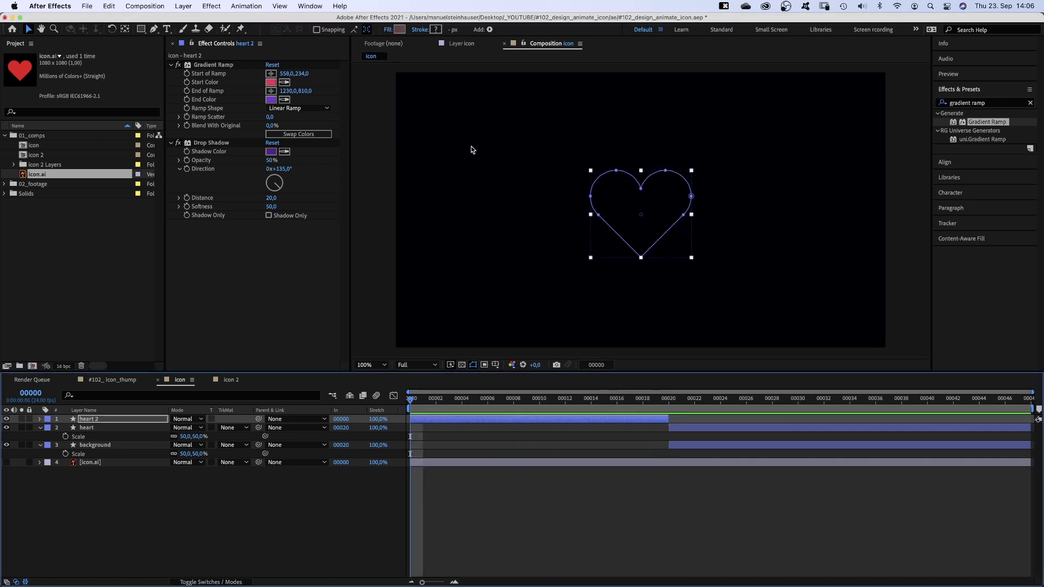
click(452, 30)
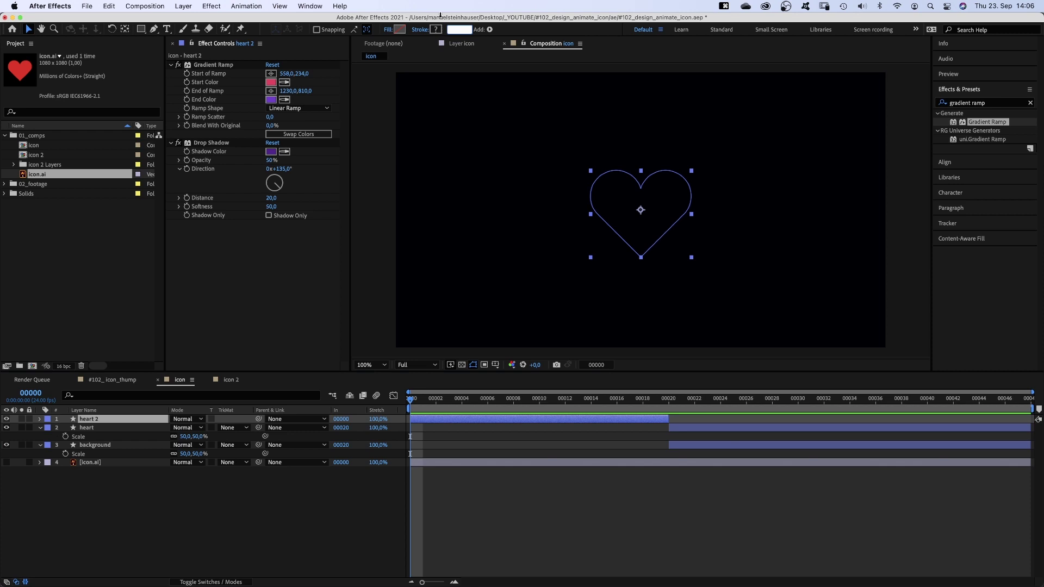
text(10)
key(Return)
Step: Add a 10 px Stroke to Group 1 inside heart 2's Contents
click(40, 418)
click(48, 428)
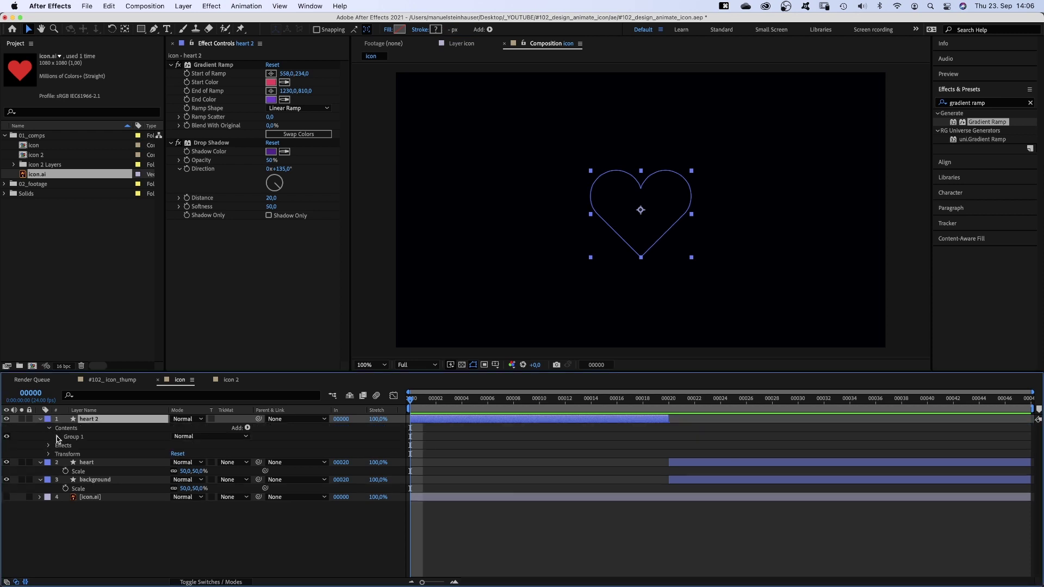
click(58, 437)
click(84, 438)
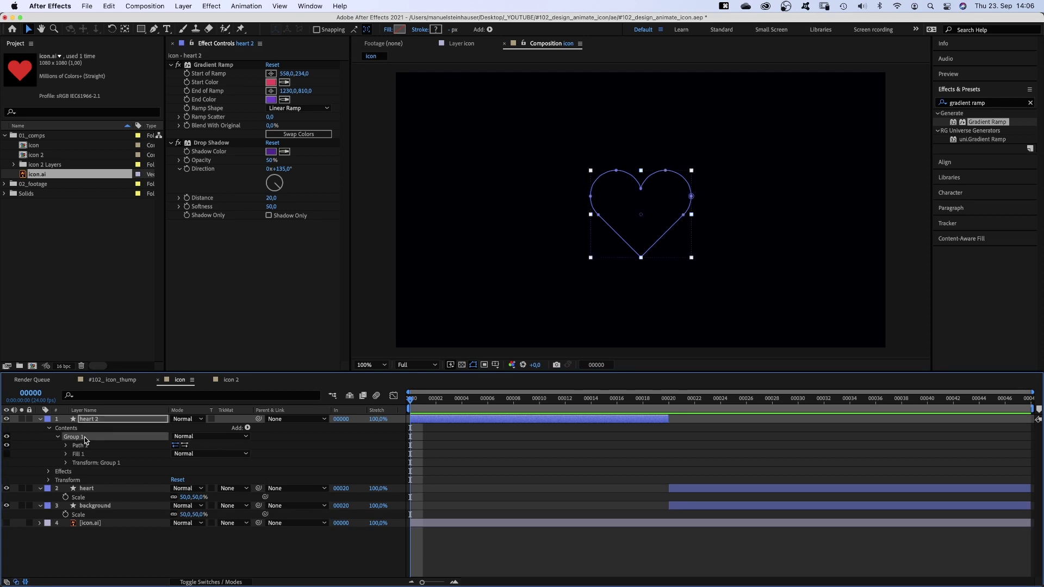
click(248, 429)
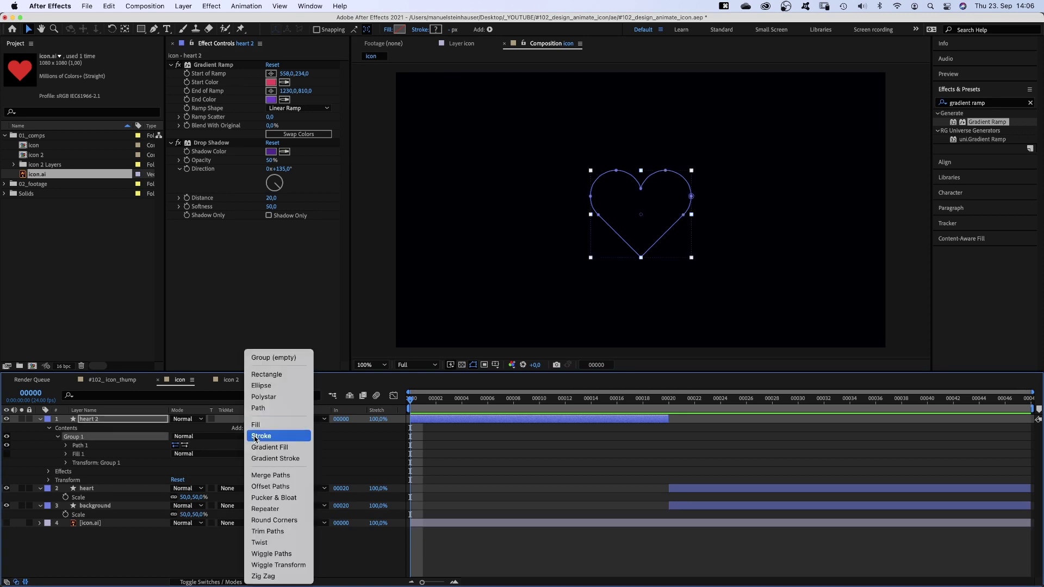
click(254, 437)
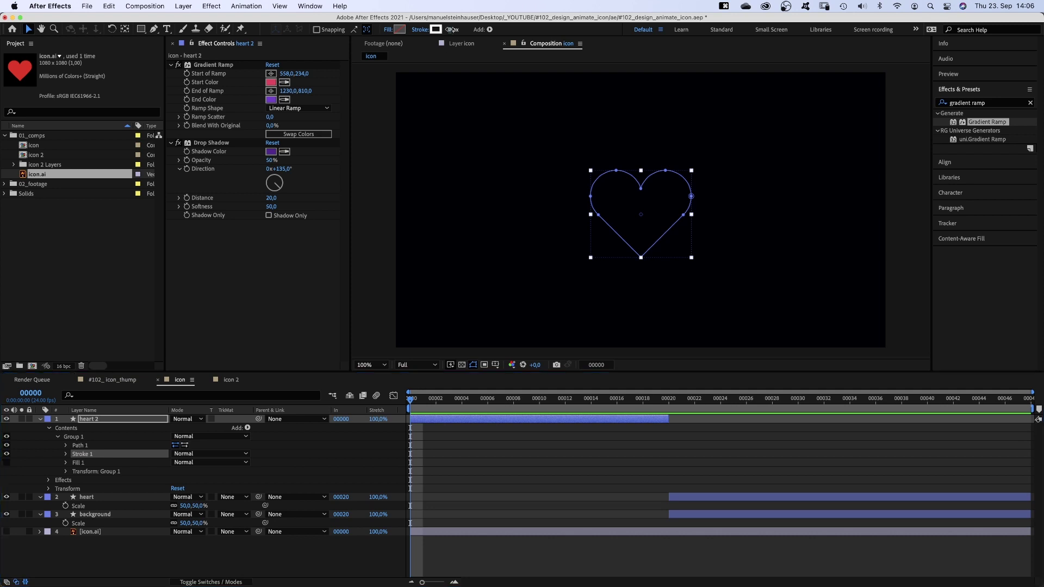
text(10)
key(Return)
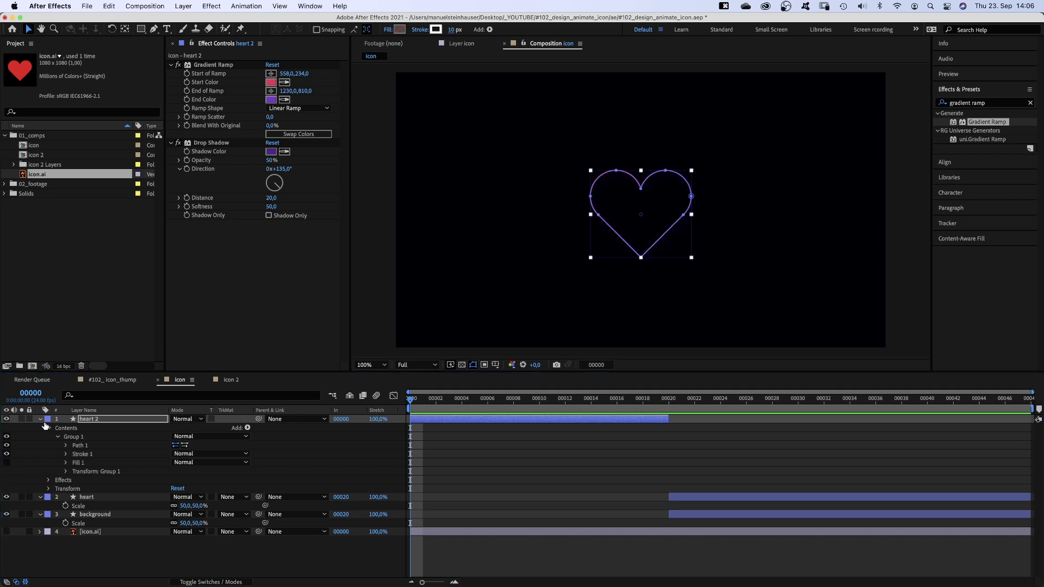
Step: Delete the Gradient Ramp and Drop Shadow effects from heart 2
click(40, 419)
click(199, 65)
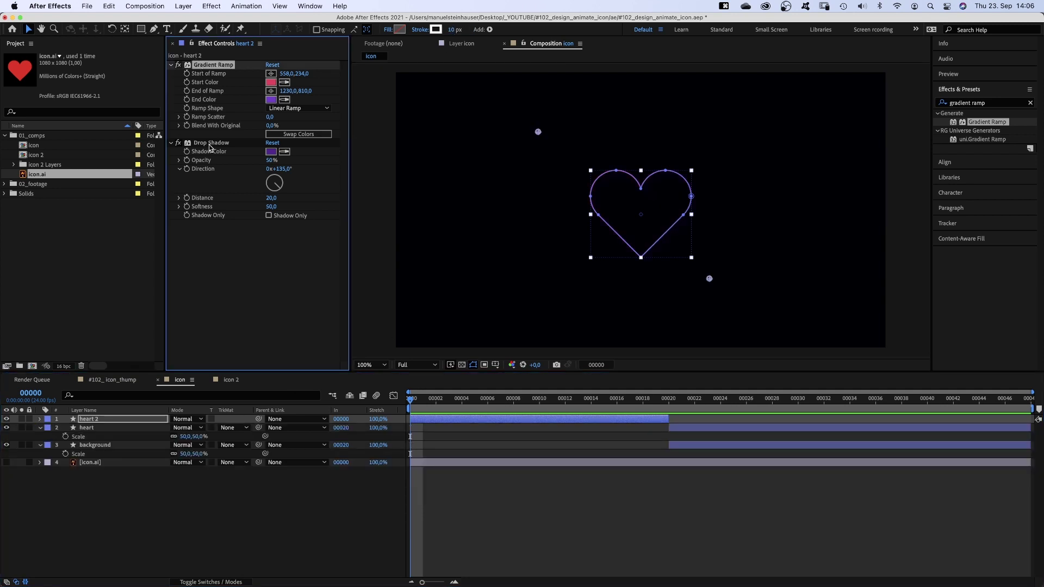
key(BackSpace)
click(206, 65)
key(BackSpace)
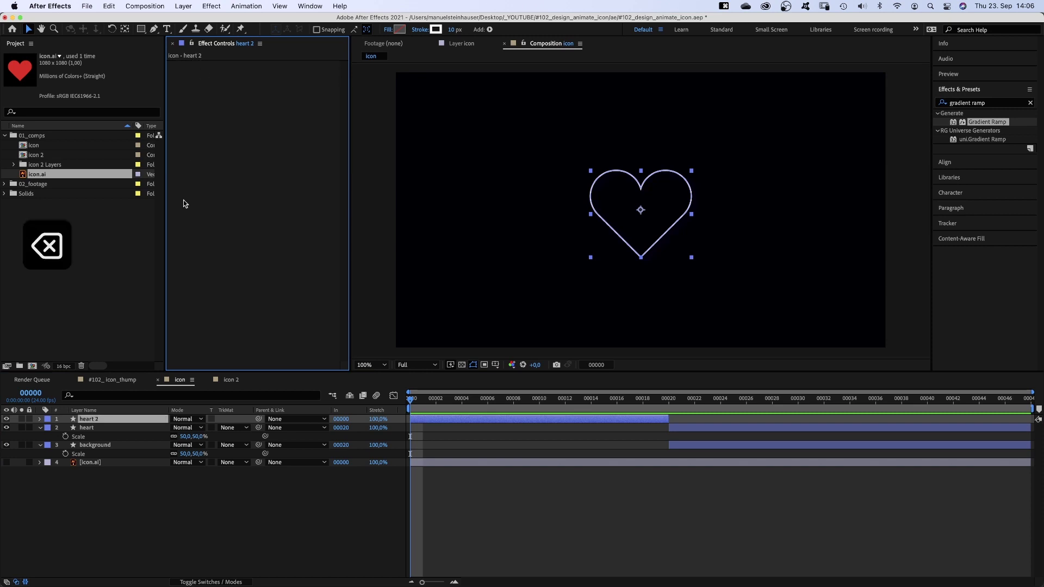
click(41, 419)
Step: Add Trim Paths to Heart 2, animate End 0% to 100% by frame 19, and rotate the Offset
click(247, 429)
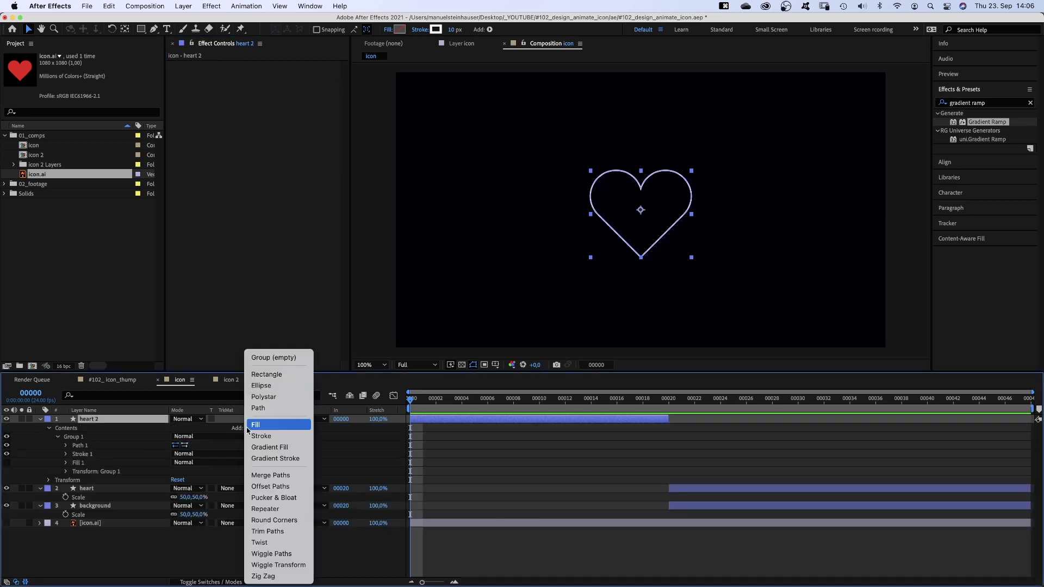
click(250, 530)
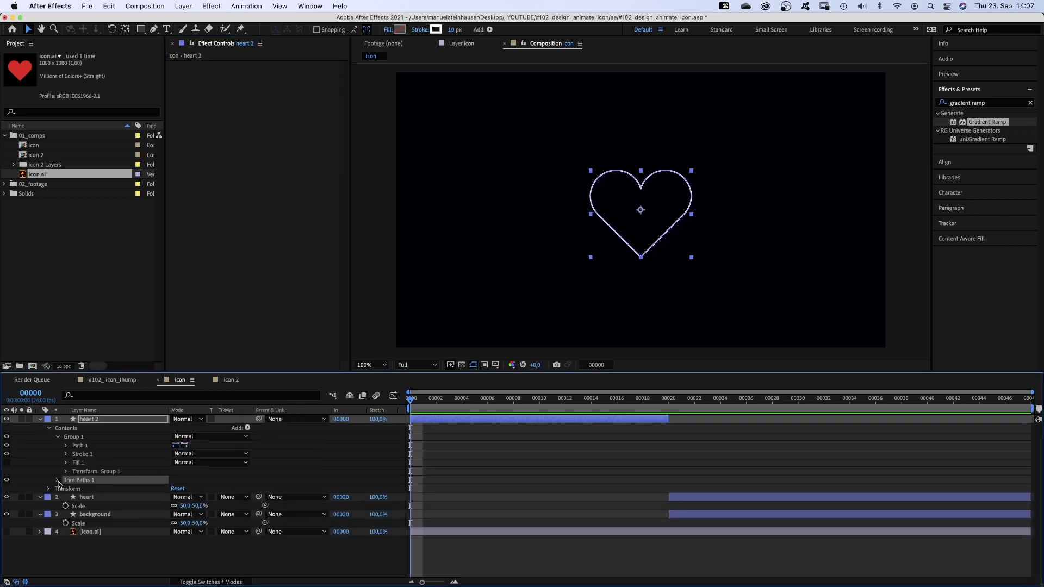
click(58, 481)
drag(179, 497, 117, 497)
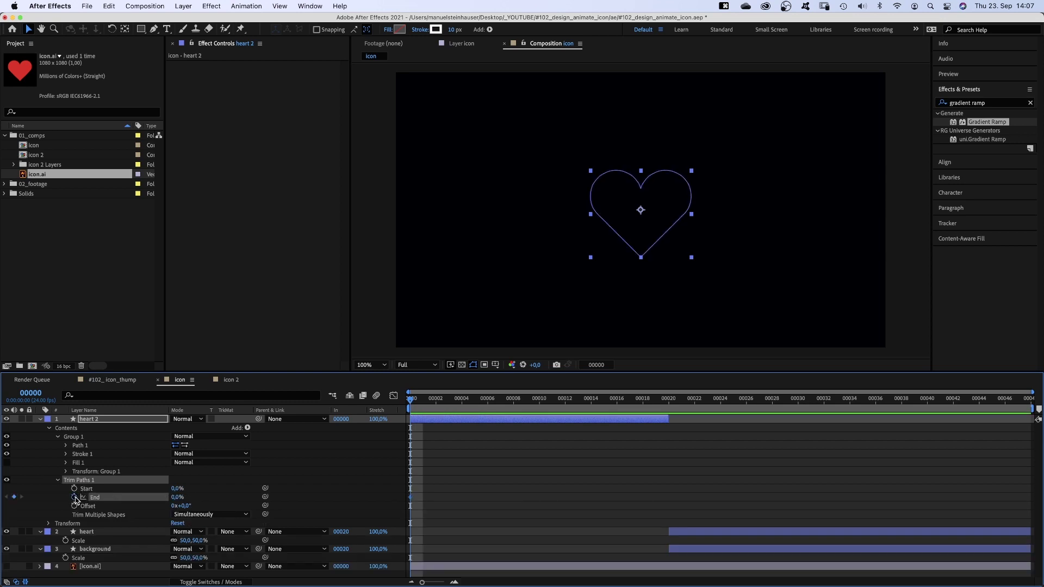
drag(643, 405, 662, 406)
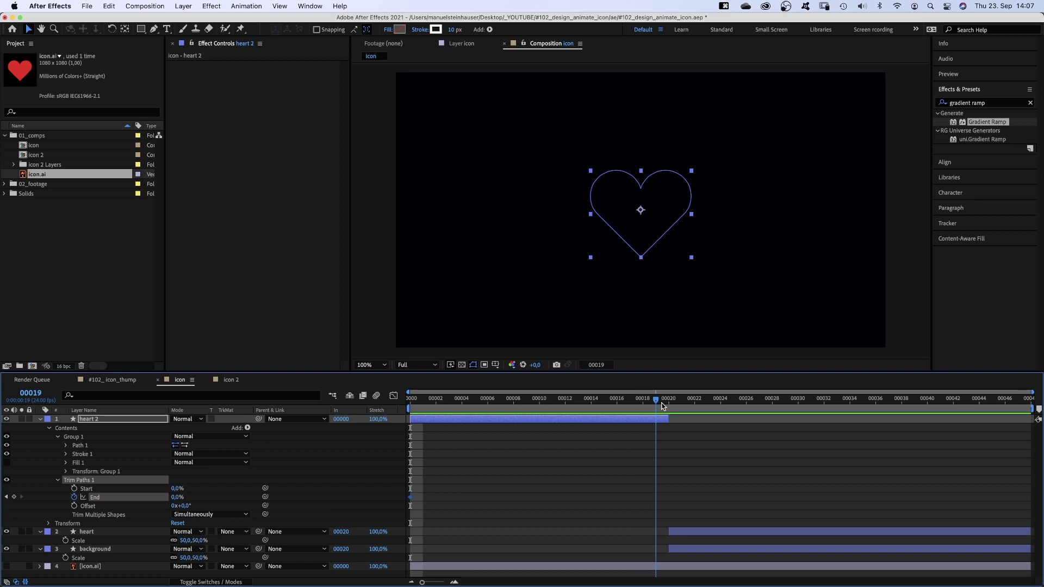
drag(178, 497, 266, 500)
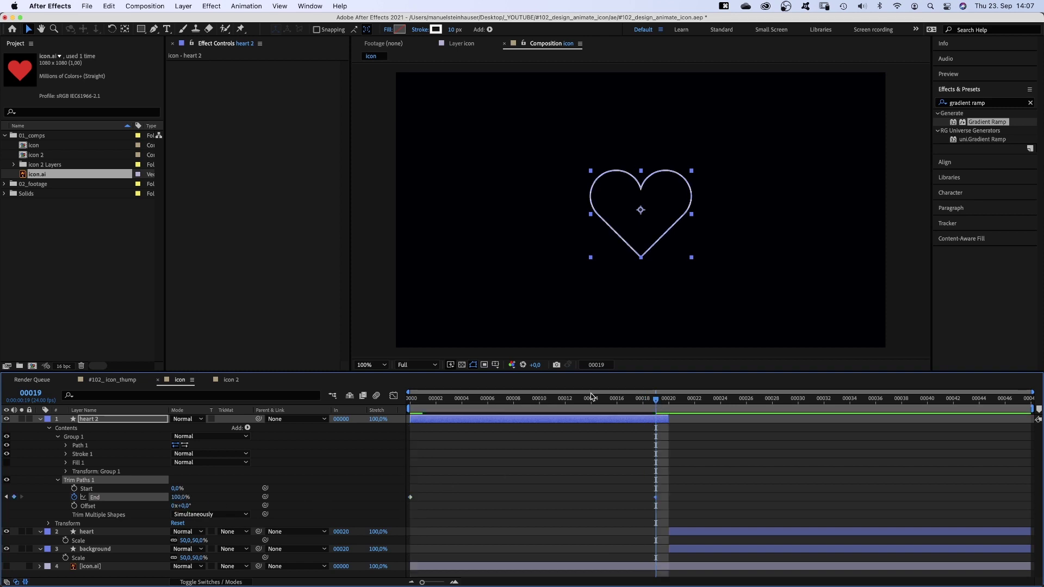
mouse_move(656, 405)
mouse_down()
mouse_move(437, 413)
mouse_move(413, 430)
mouse_up()
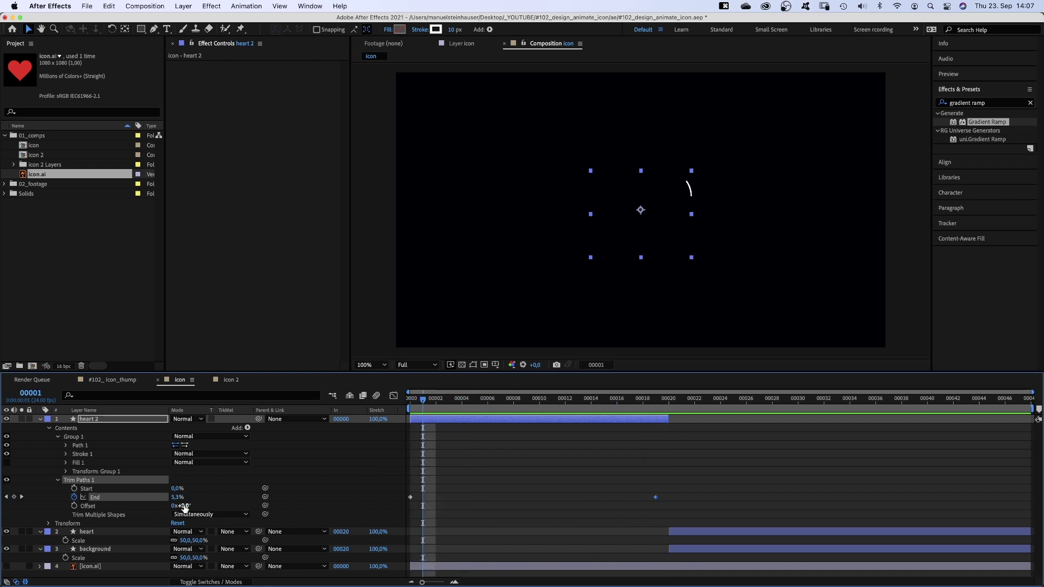
drag(185, 508, 134, 513)
Step: In the Graph Editor's speed graph, ease the Trim Paths End keyframes for a strong mid-stroke acceleration
drag(684, 474, 397, 519)
click(393, 396)
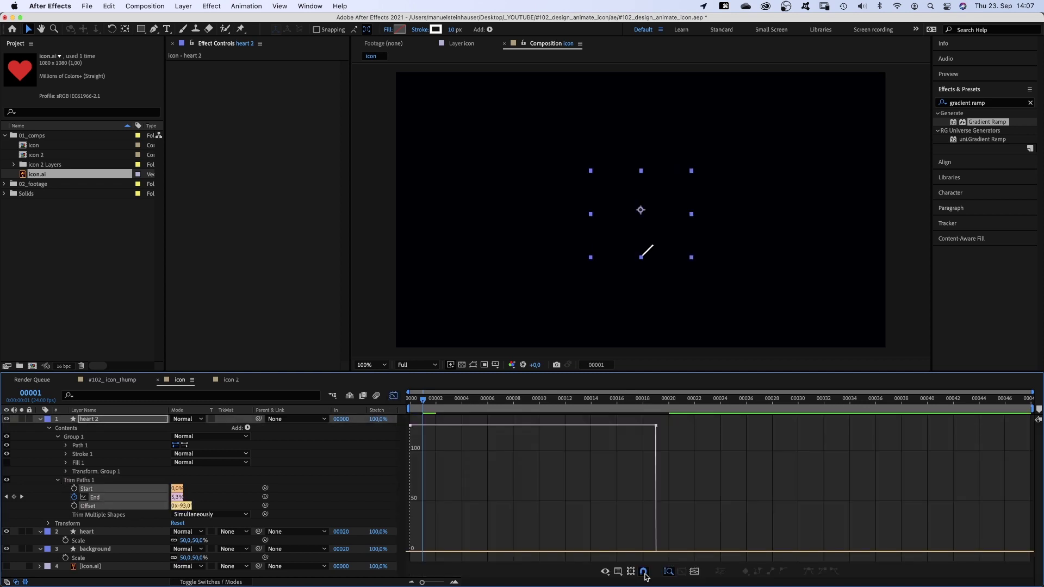
click(643, 572)
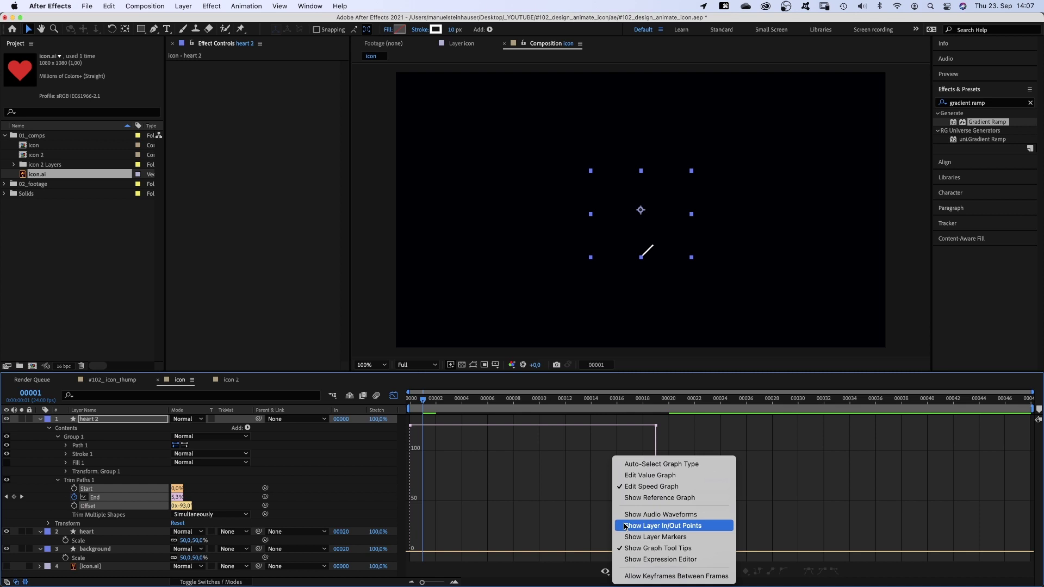
click(644, 485)
click(656, 426)
drag(635, 428, 575, 552)
drag(431, 490, 483, 546)
Step: Preview the draw-on, return to layer bars, and go to frame 00020 with the gradient heart selected
key(KP_0)
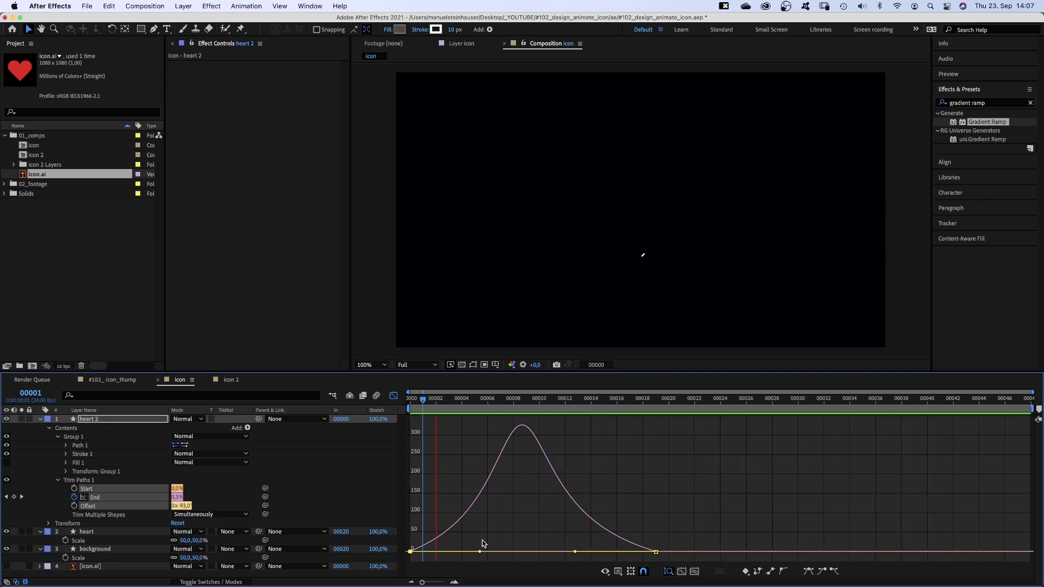
key(KP_0)
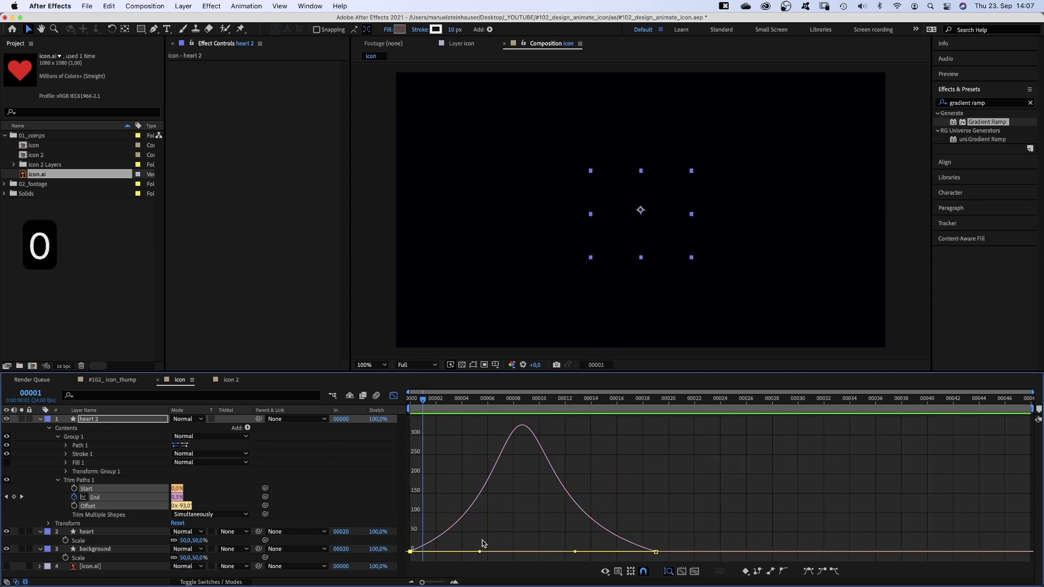
click(393, 395)
click(668, 400)
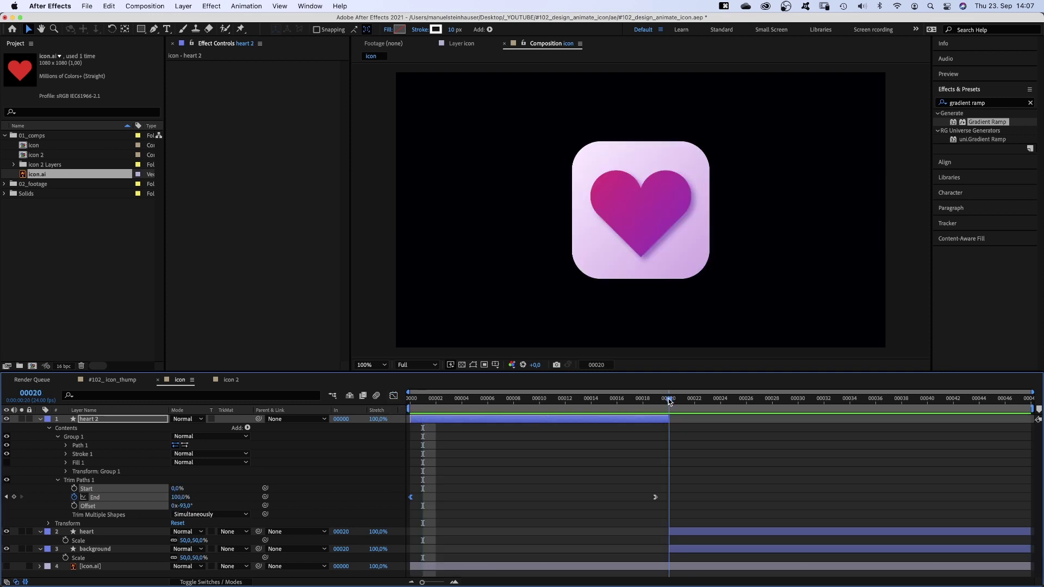
click(693, 533)
Step: Keyframe the heart's Scale: 79% at 00020, 44% at 00024 and 50% at 00028
click(66, 541)
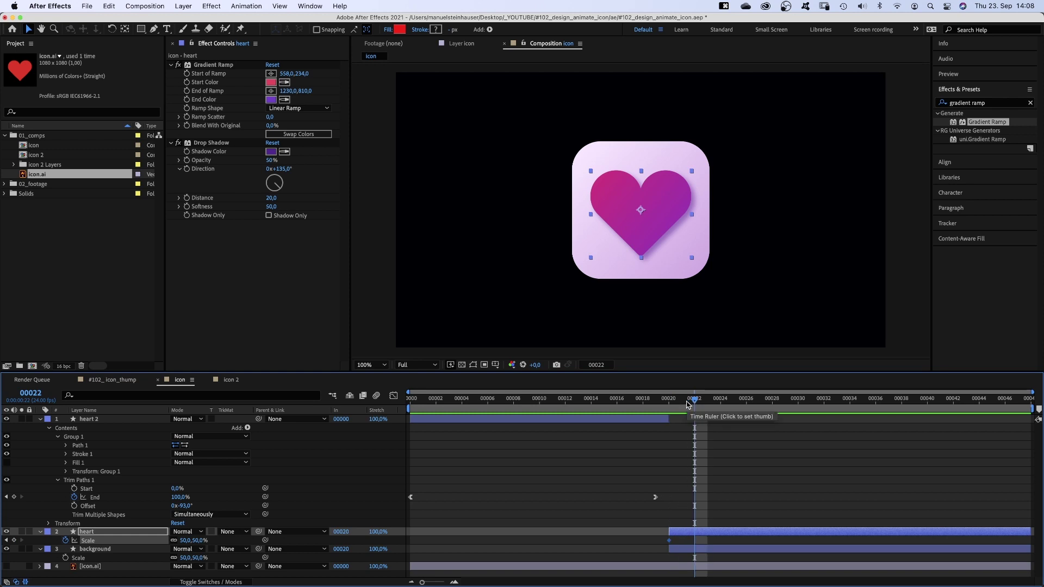
click(202, 540)
text(90)
key(Return)
mouse_move(203, 541)
mouse_down()
mouse_move(215, 540)
mouse_move(197, 549)
mouse_up()
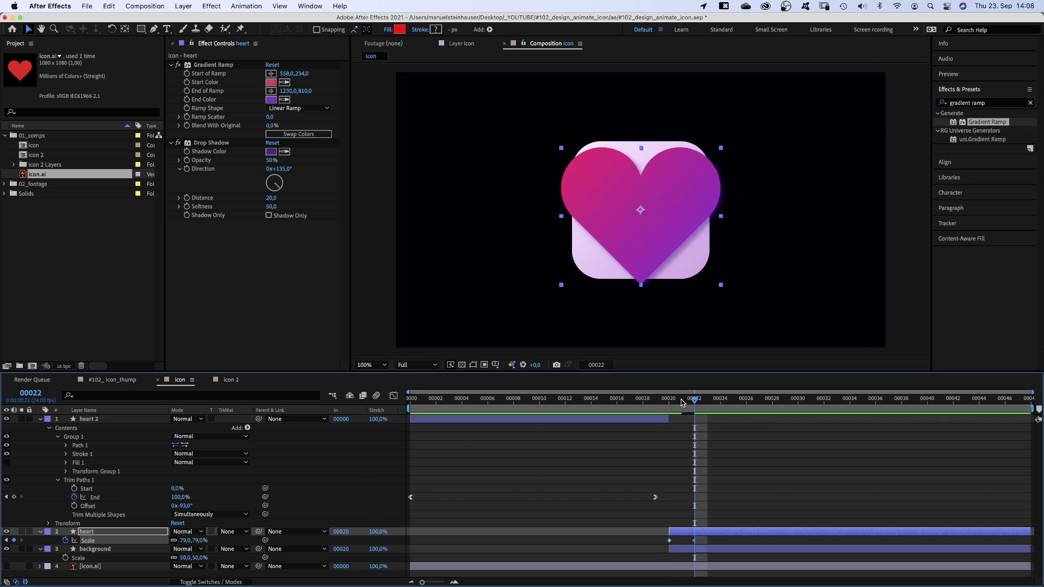
click(719, 401)
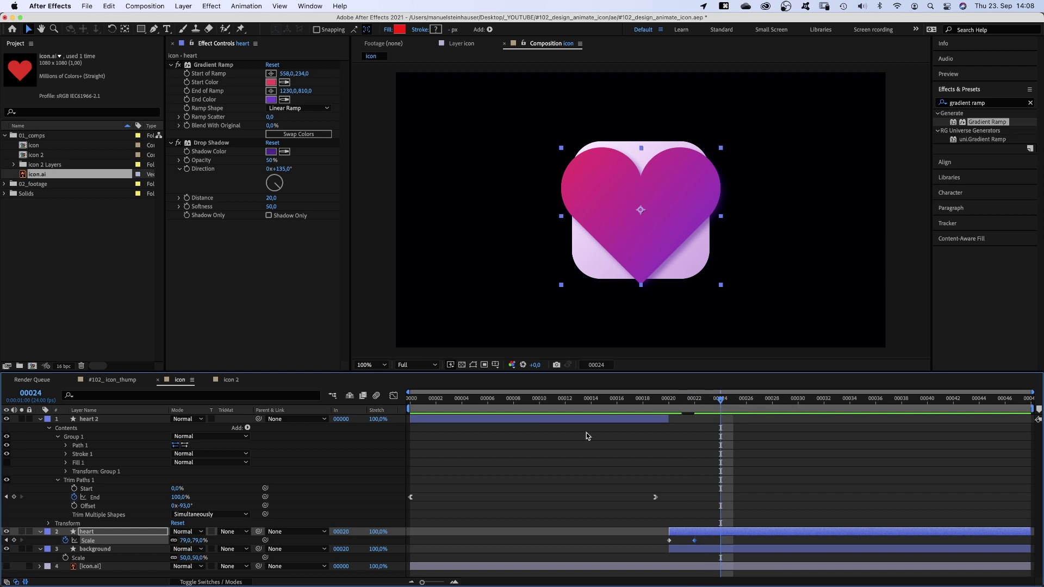
drag(187, 540, 166, 541)
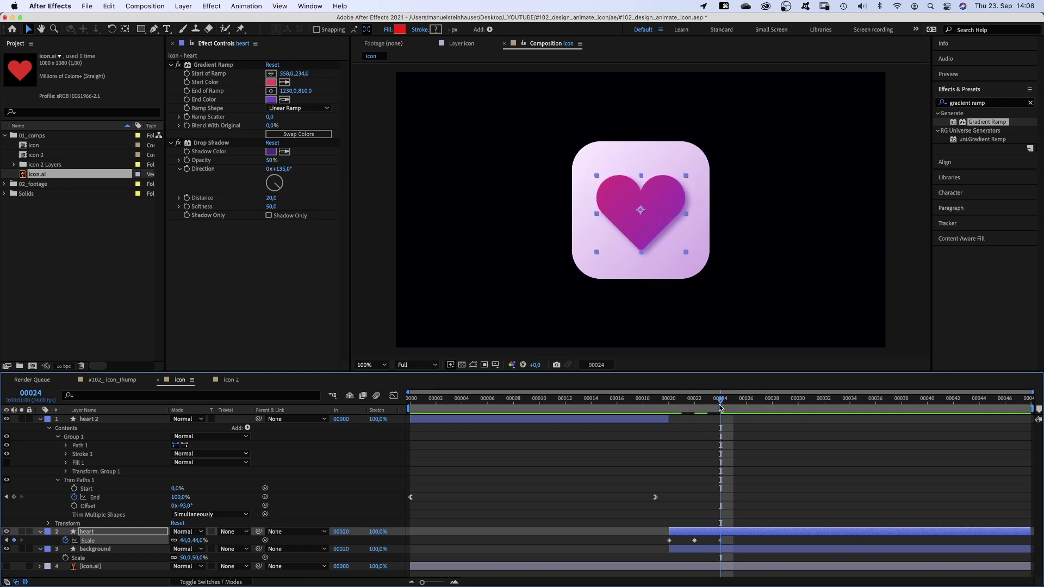
drag(724, 402, 771, 402)
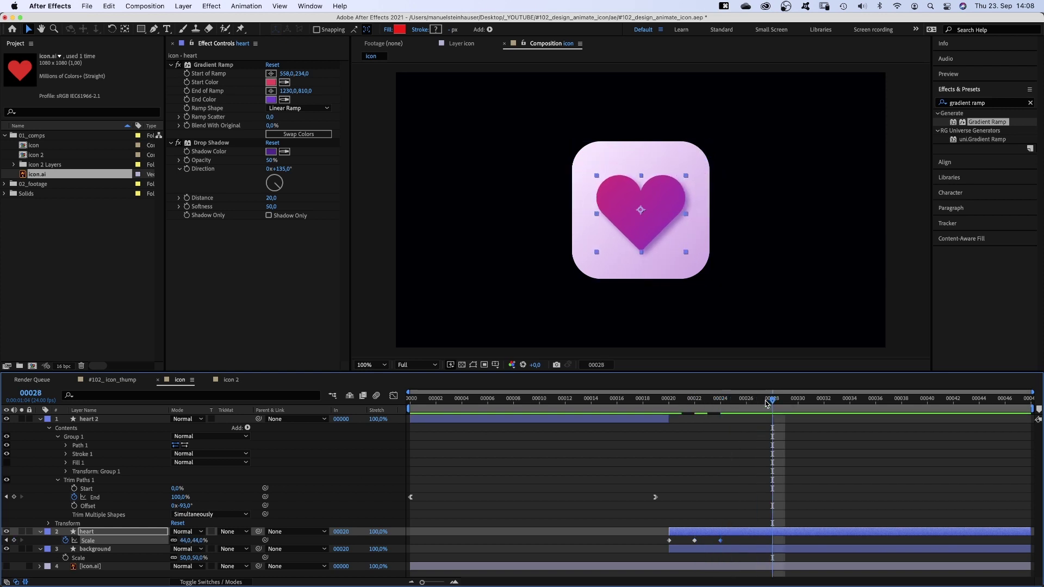
text(50)
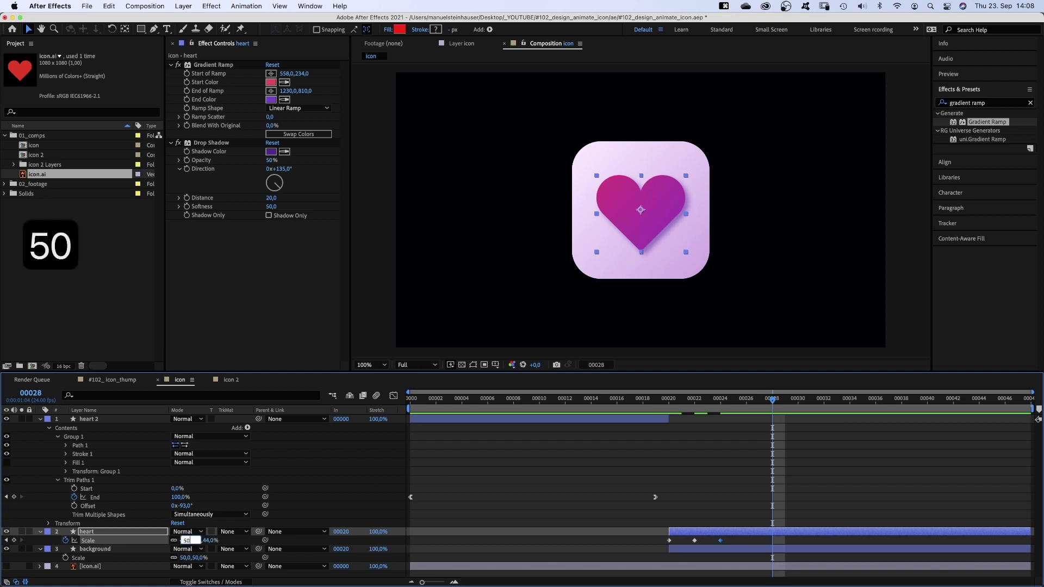
key(Return)
Step: Lower the overshoot to 68% at frame 00022, then apply Easy Ease to all heart Scale keyframes
key(KP_0)
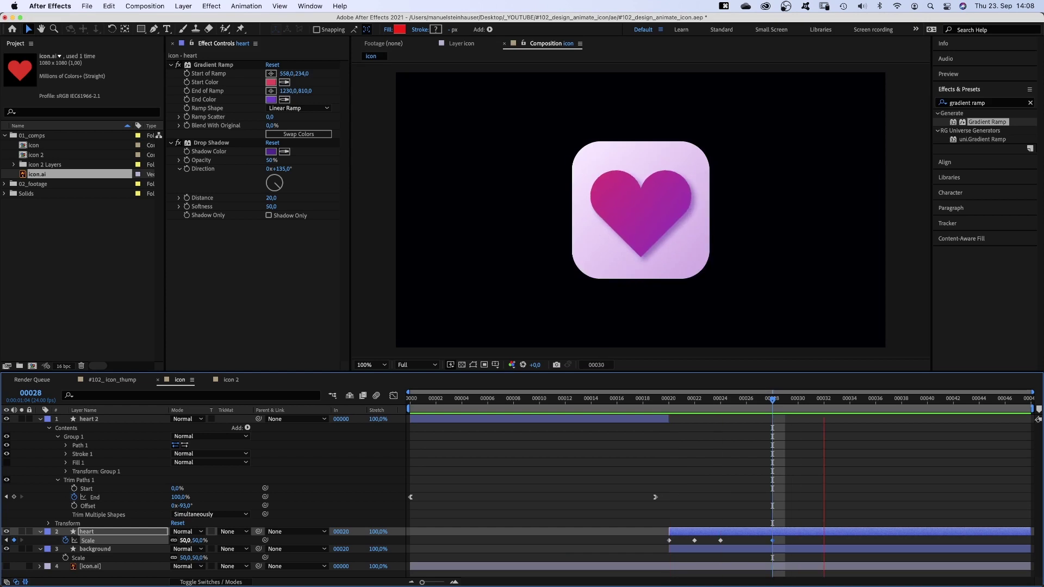
key(KP_0)
click(694, 401)
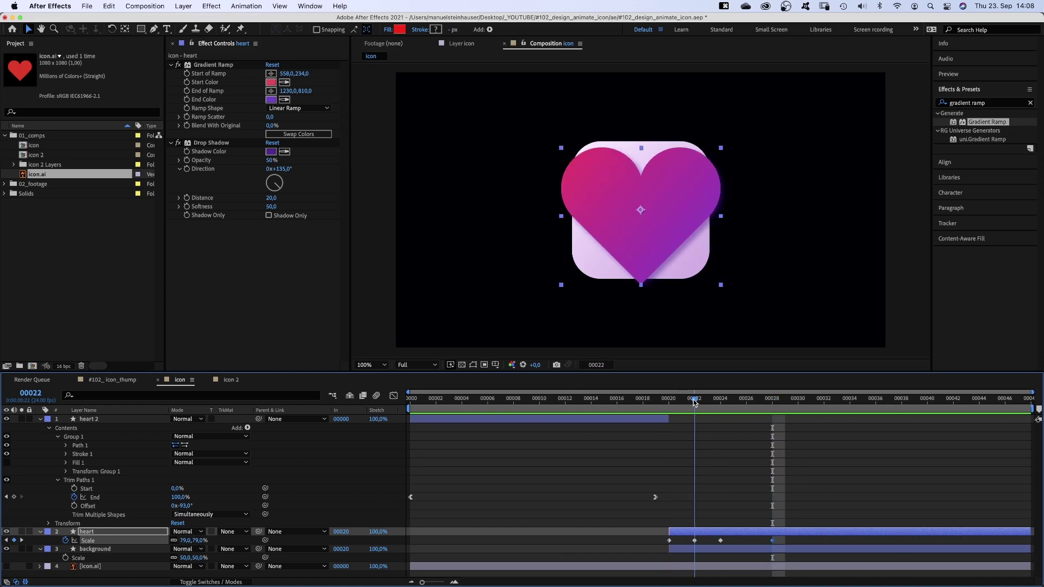
drag(182, 540, 180, 541)
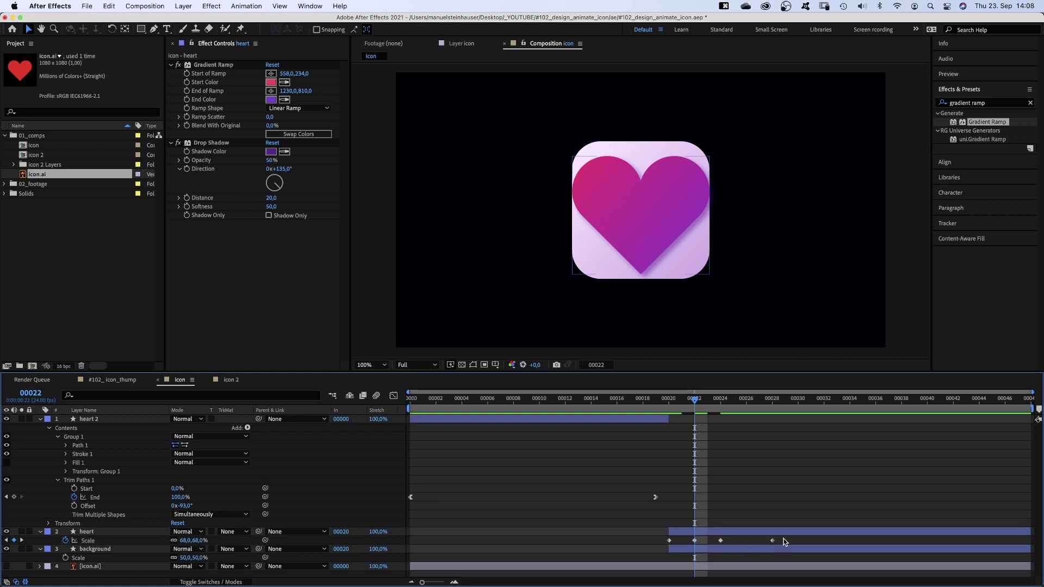
drag(788, 538, 665, 546)
right_click(669, 543)
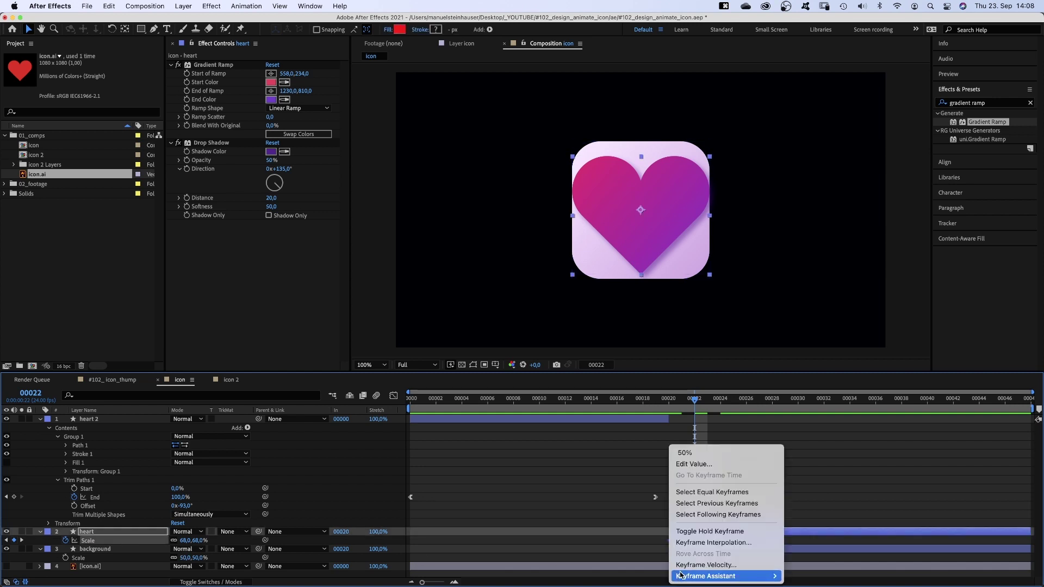
mouse_move(723, 576)
click(835, 520)
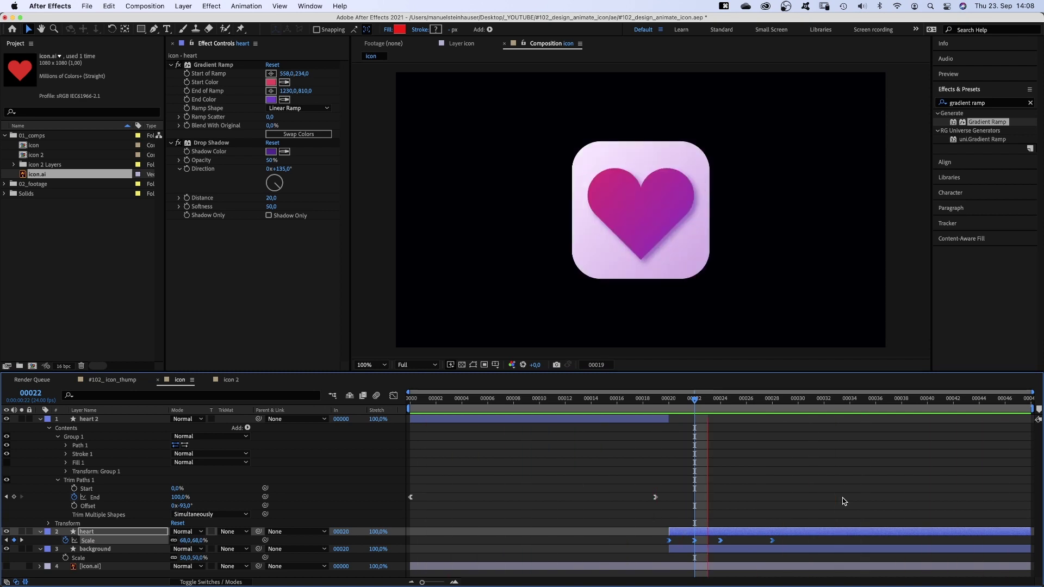
Step: Keyframe the background's Scale at frames 00024 and 00035, enlarging it at the first keyframe
key(0)
click(92, 550)
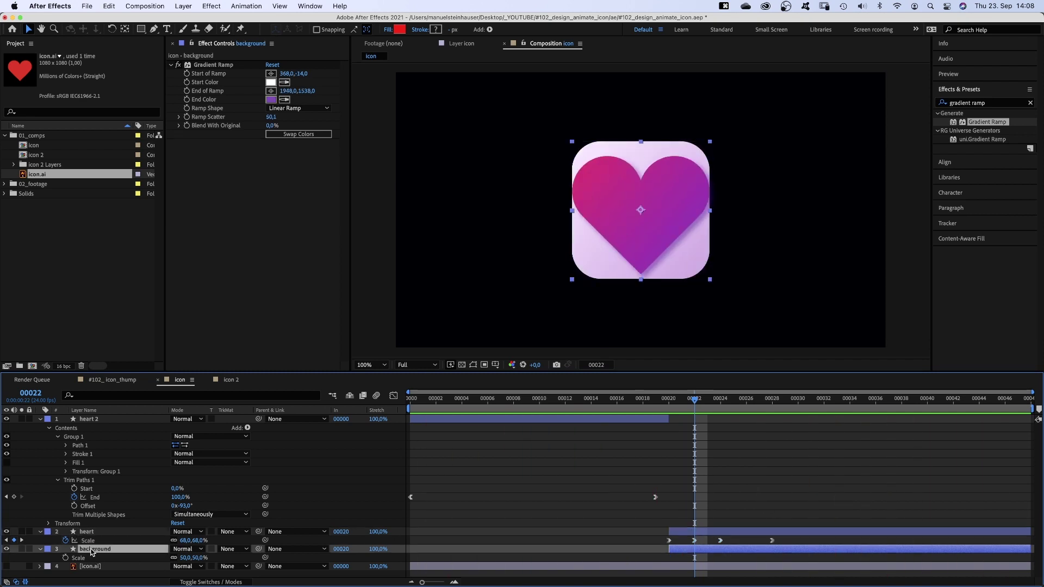
drag(699, 409, 720, 409)
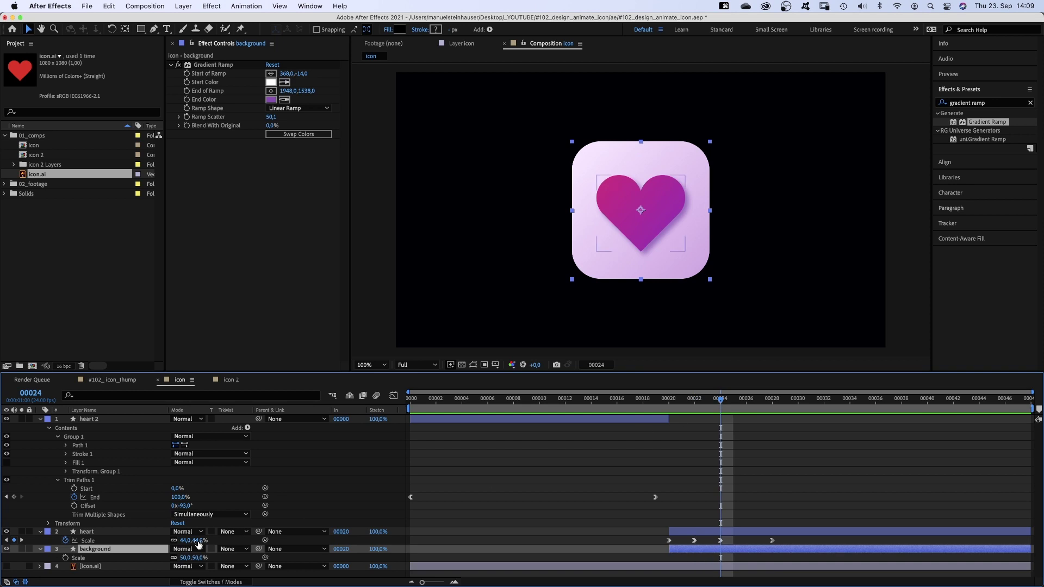
click(66, 558)
click(857, 404)
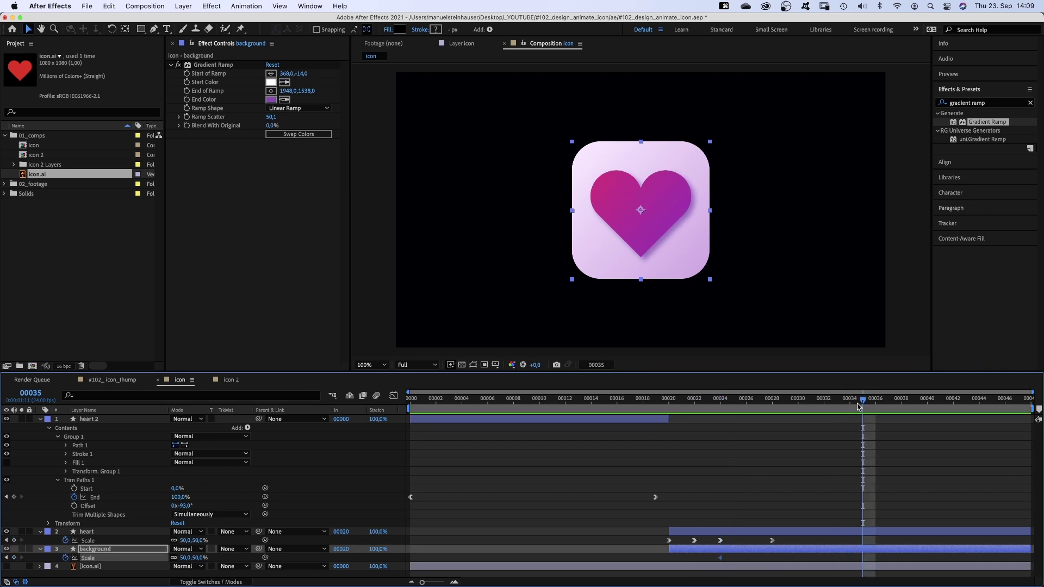
click(14, 558)
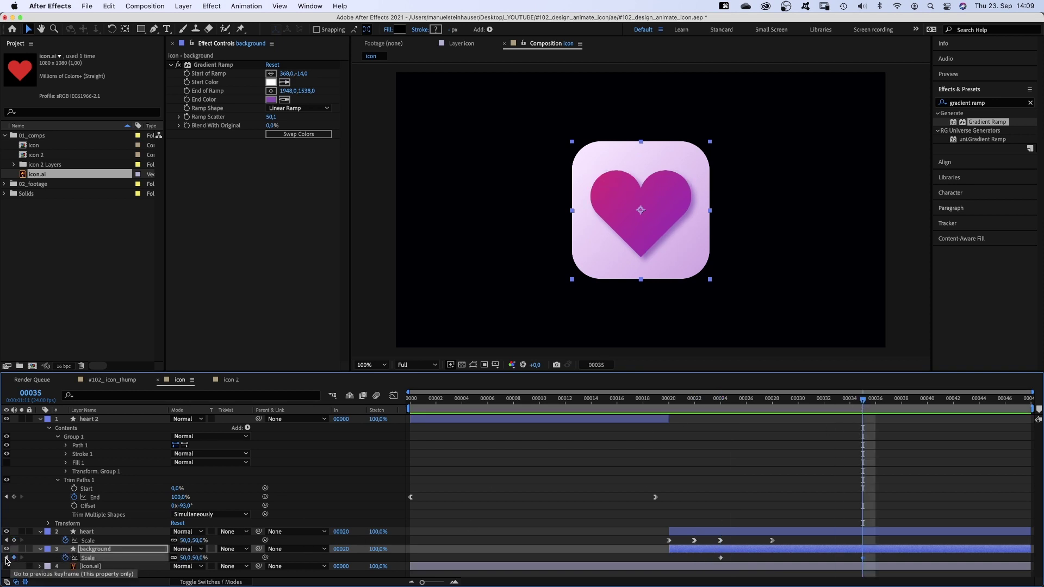
click(6, 558)
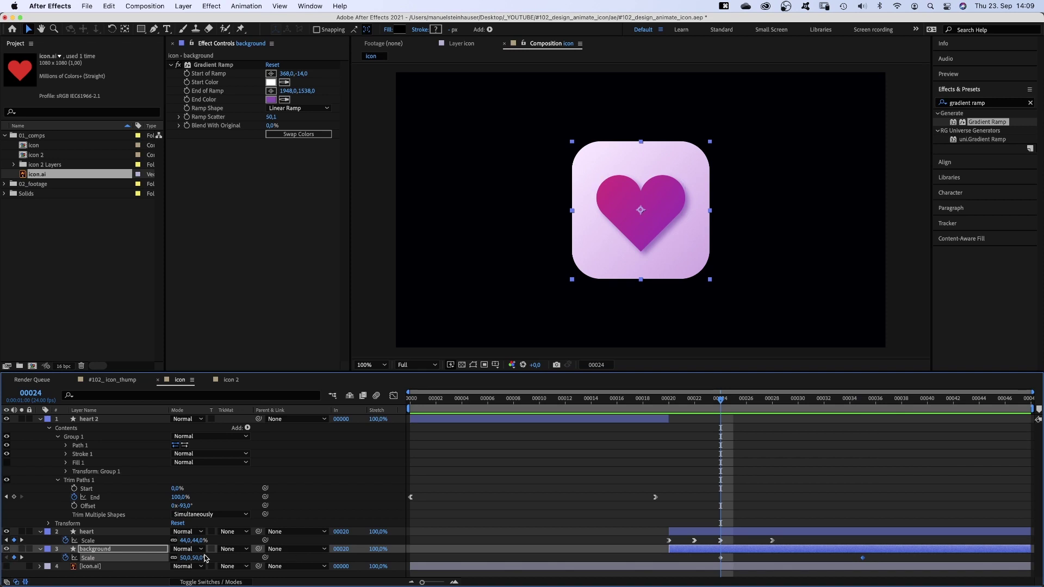
drag(183, 557, 96, 563)
Step: Fade the background's Opacity from 0% at 00024 to 100% at 00028
key(shift+t)
click(65, 567)
click(767, 402)
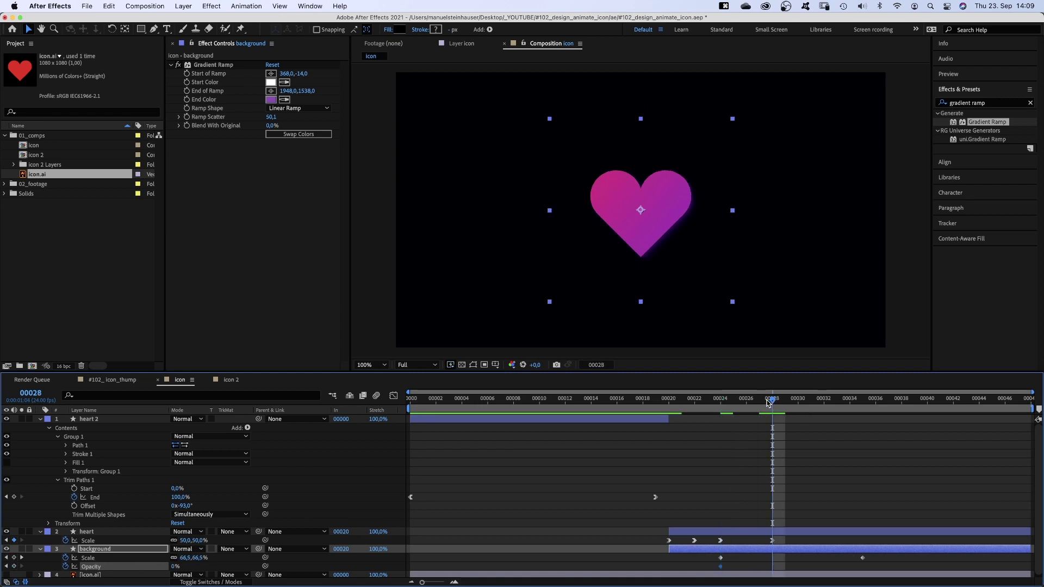
drag(176, 566, 246, 562)
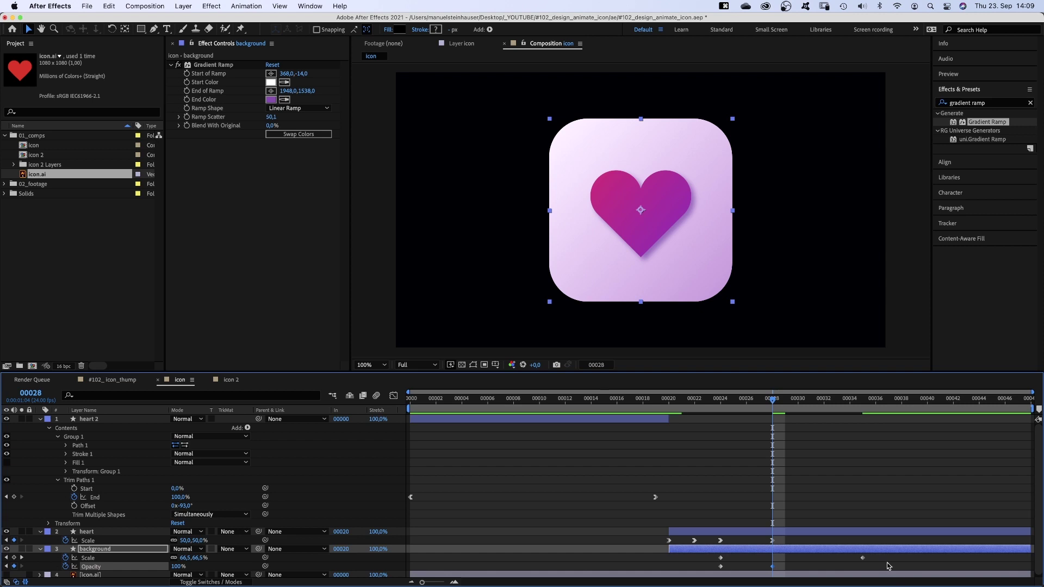
Step: Ease the background's Scale into its final keyframe on the speed graph, then preview the animation
drag(878, 562, 711, 569)
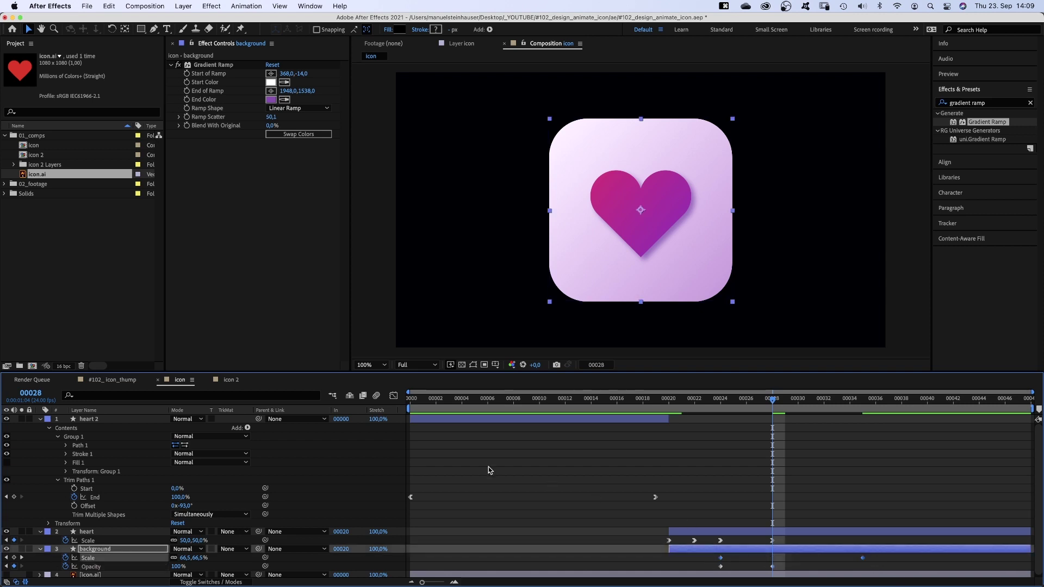
click(393, 396)
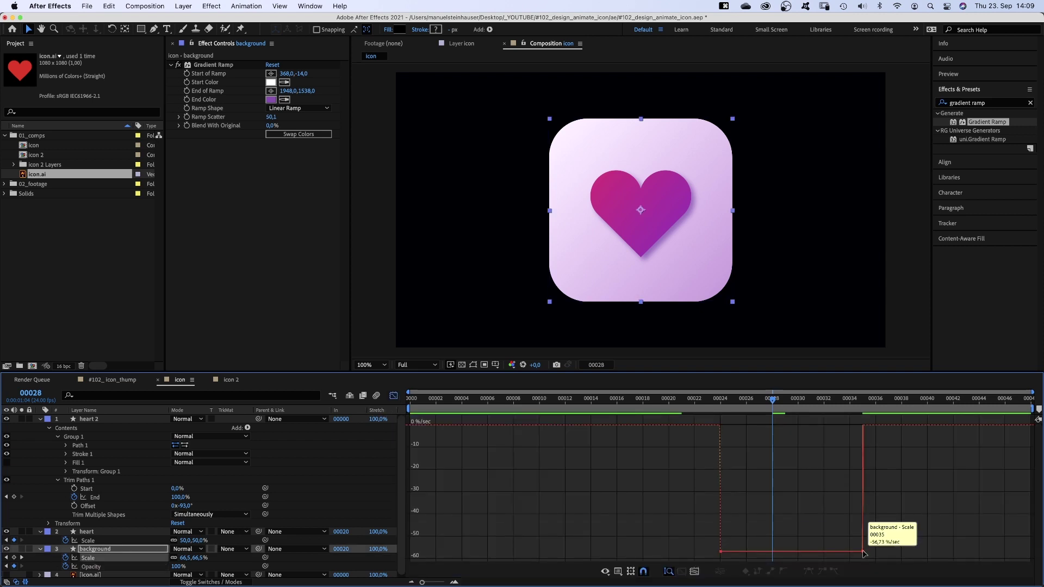
drag(863, 551, 753, 435)
click(392, 397)
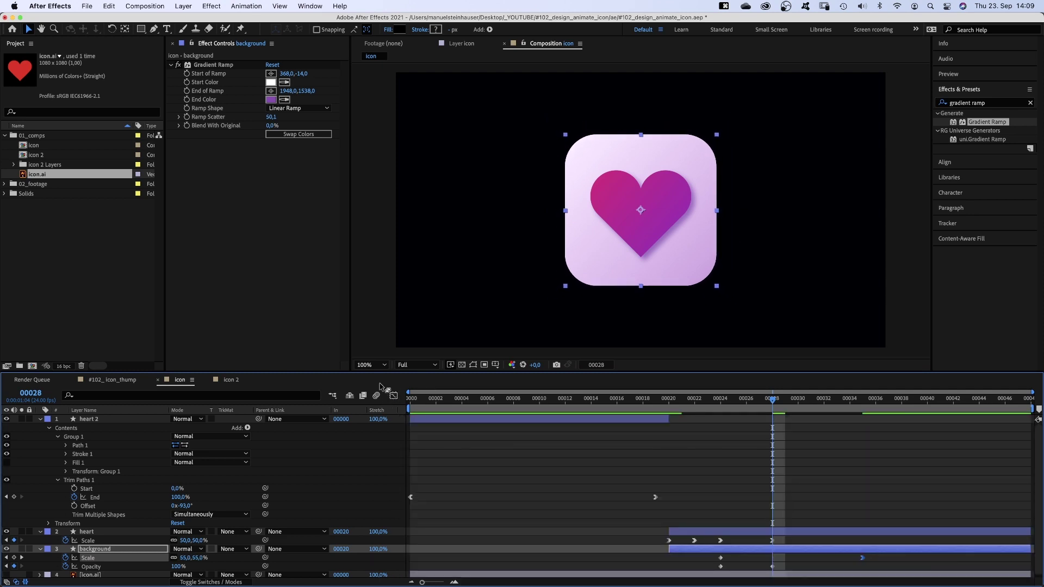
key(KP_0)
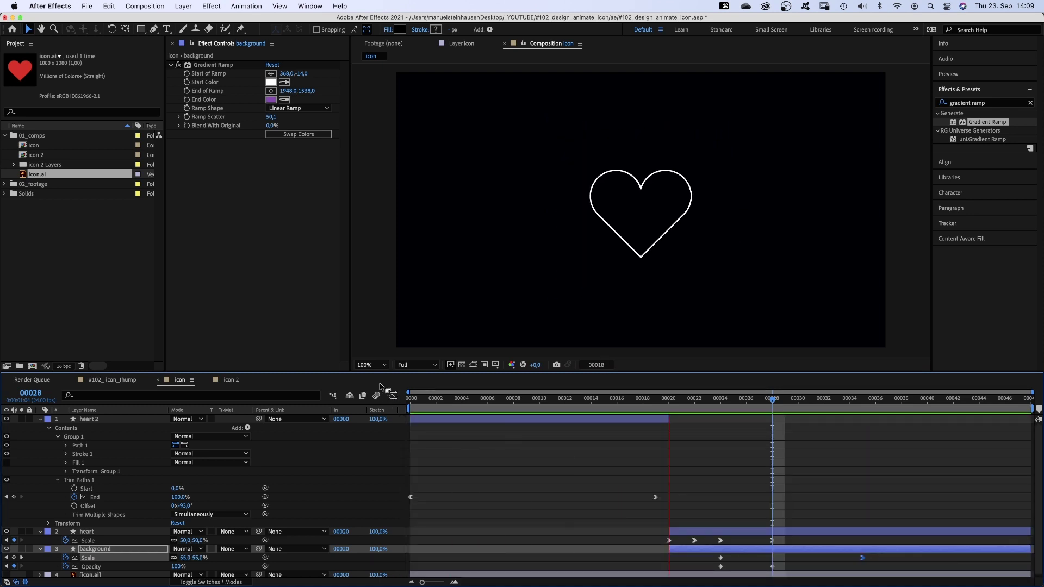